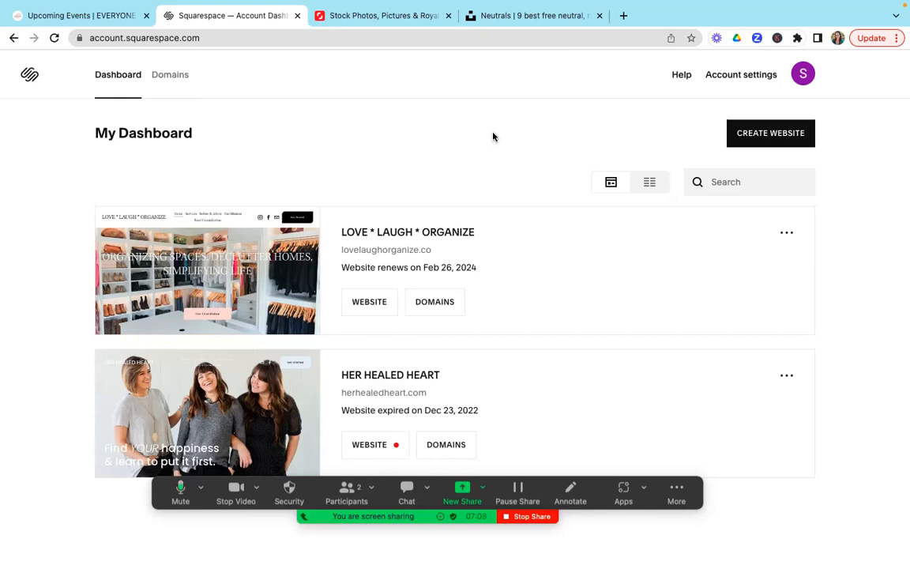
Step: Start creating a new website from the account dashboard and look over the popular template designs
left_click_drag(654, 502, 655, 542)
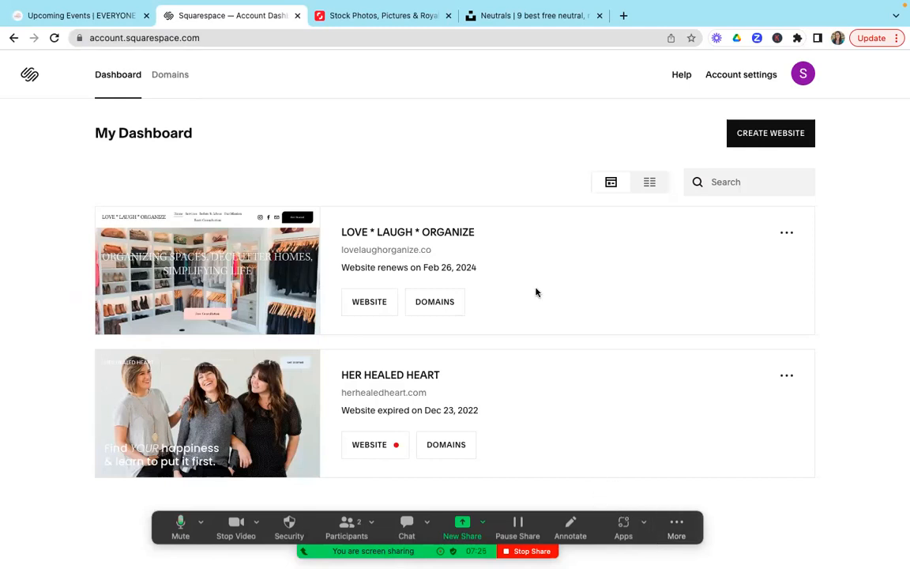
mouse_move(235, 219)
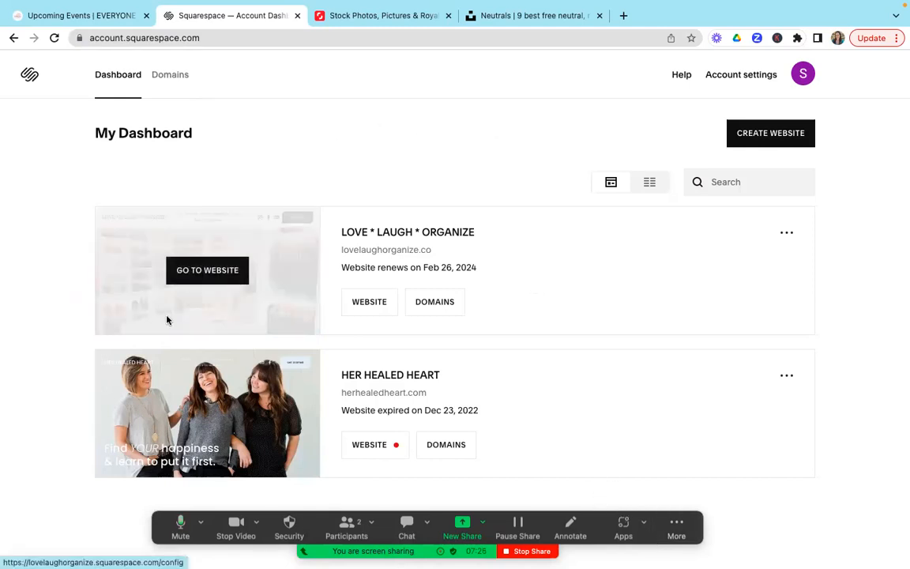
left_click(757, 135)
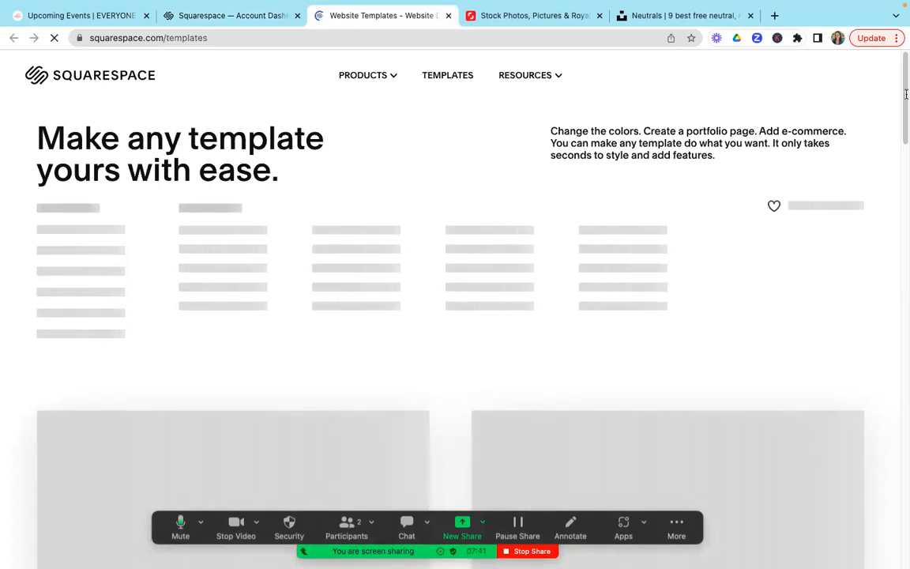
mouse_move(902, 99)
left_mouse_down()
mouse_move(902, 112)
mouse_move(902, 92)
left_mouse_up()
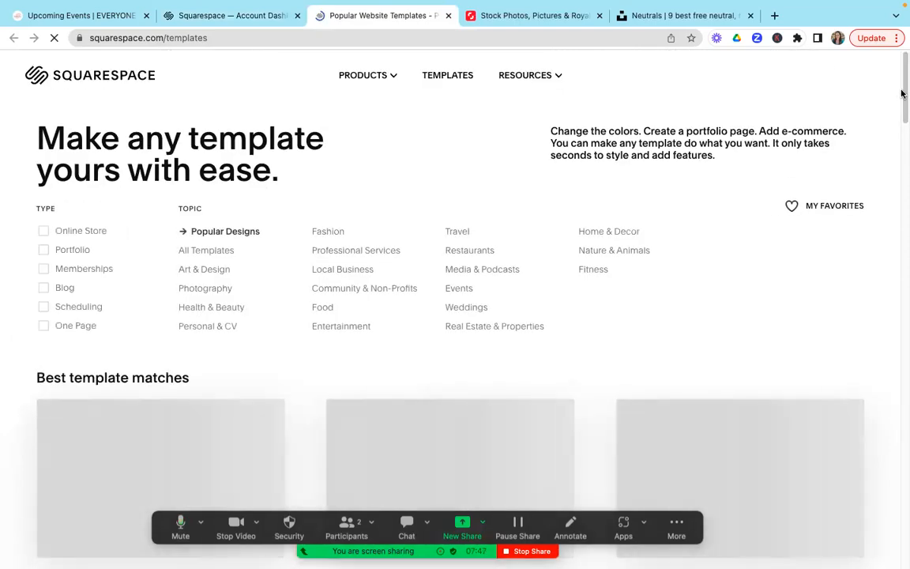
left_click_drag(901, 113, 901, 75)
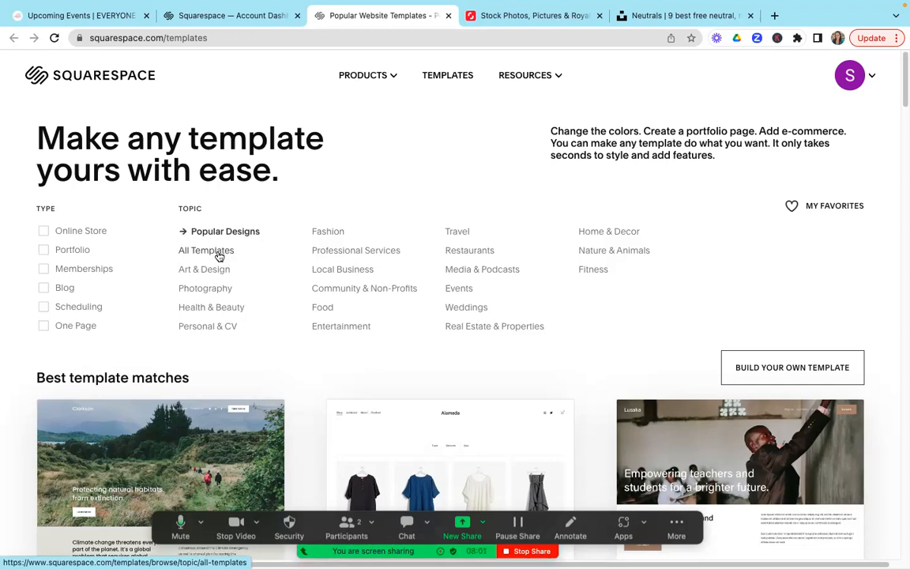
Step: Filter the website templates by the Professional Services topic and look through the best matches
left_click(363, 253)
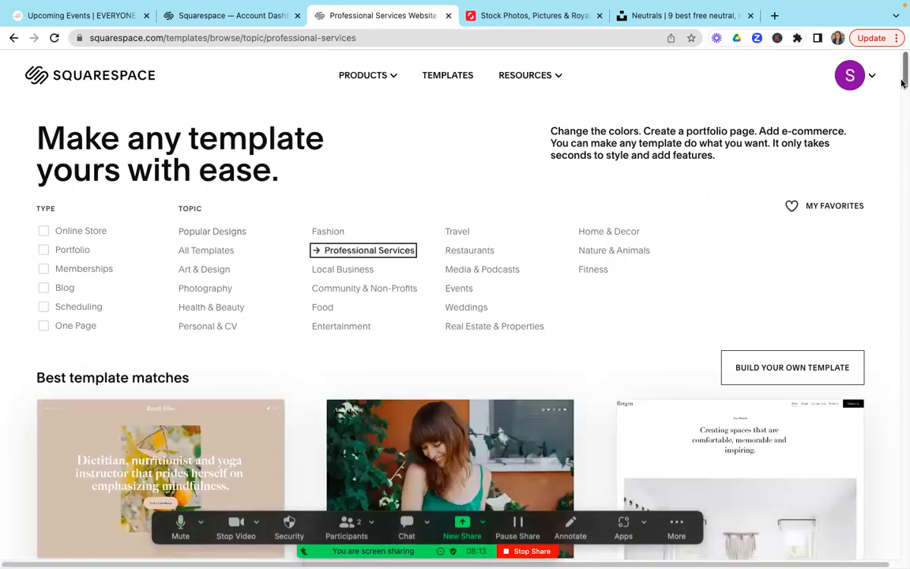
left_click_drag(904, 83, 904, 101)
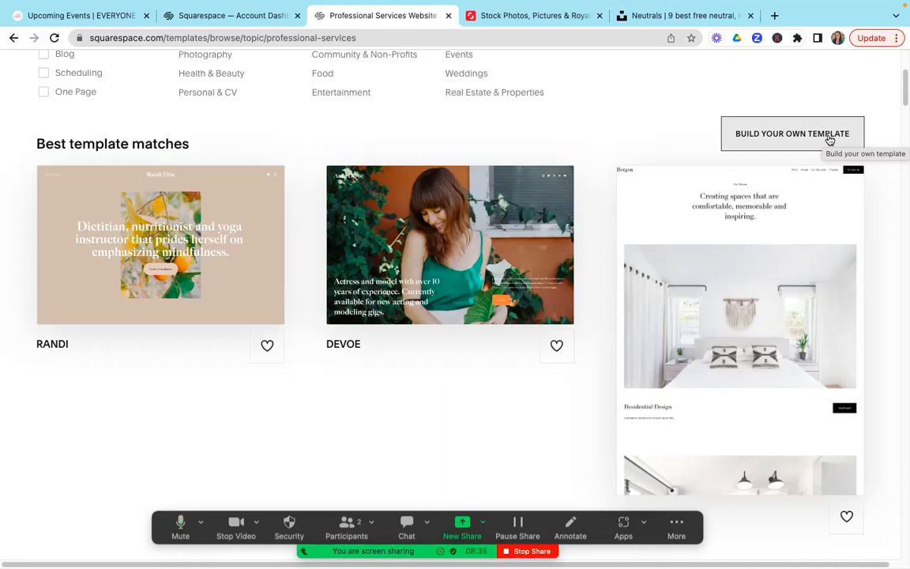
left_click_drag(904, 87, 902, 66)
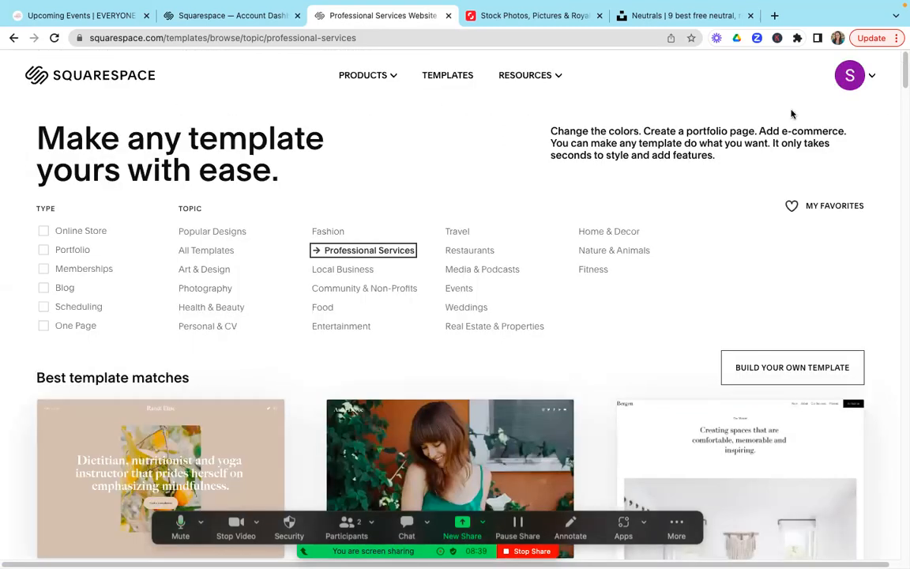
Step: Return to the account dashboard and open the LOVE * LAUGH * ORGANIZE website for management
mouse_move(870, 79)
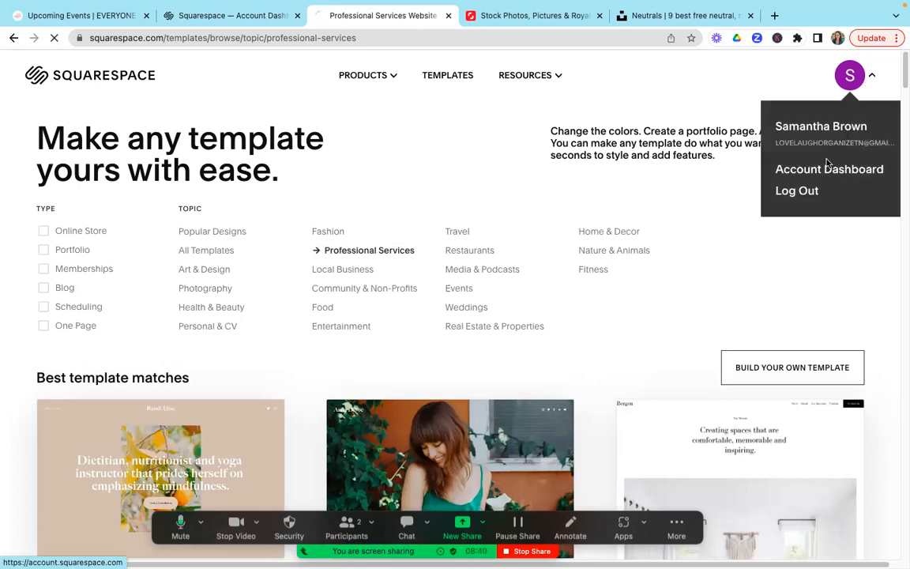
left_click(826, 170)
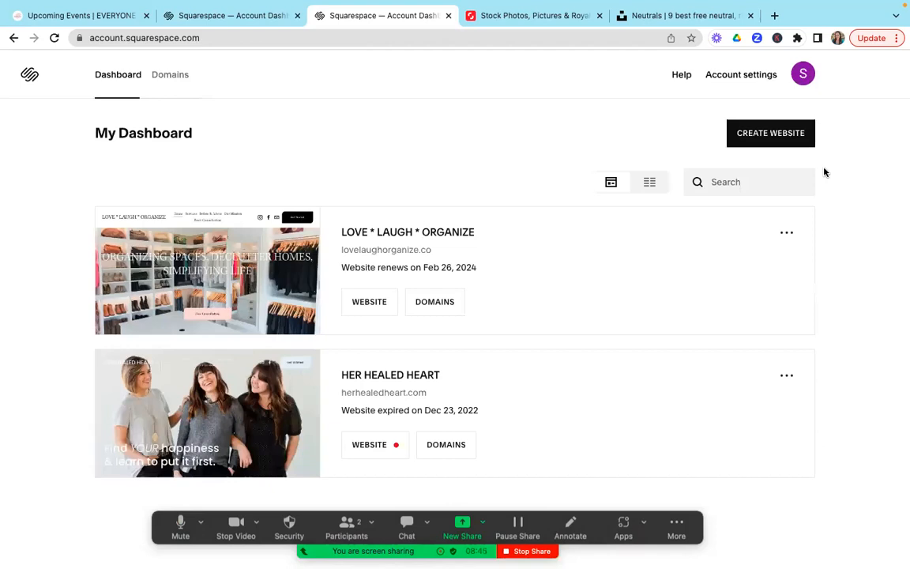
left_click(369, 303)
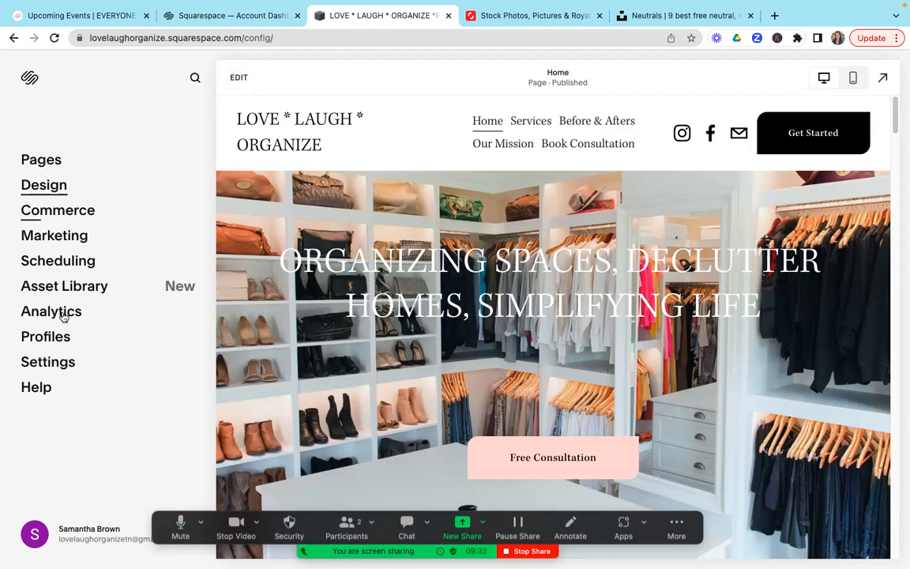
Step: Open the Home page for editing and browse the section categories that can be added below the header, adding none
left_click(246, 80)
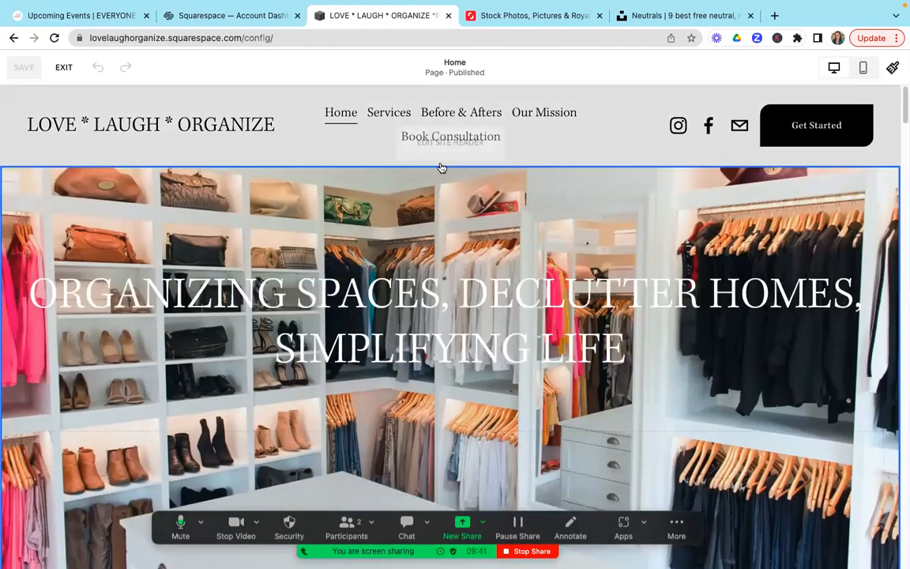
mouse_move(440, 167)
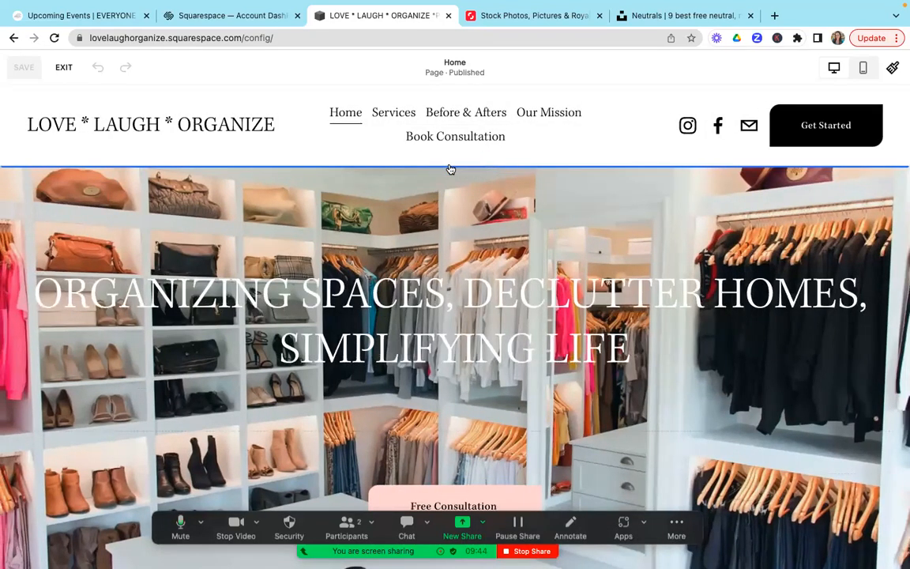
left_click(450, 166)
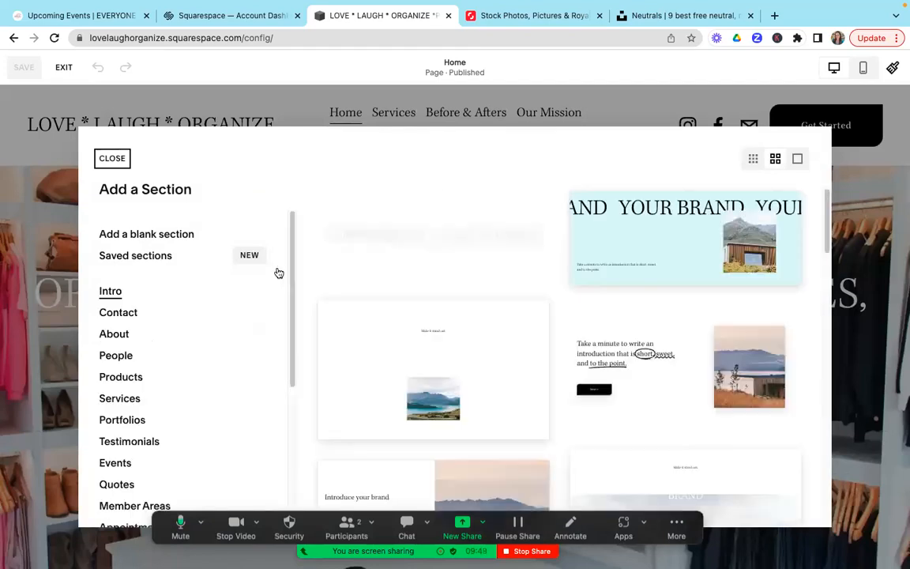
mouse_move(290, 274)
left_mouse_down()
mouse_move(292, 300)
mouse_move(292, 266)
left_mouse_up()
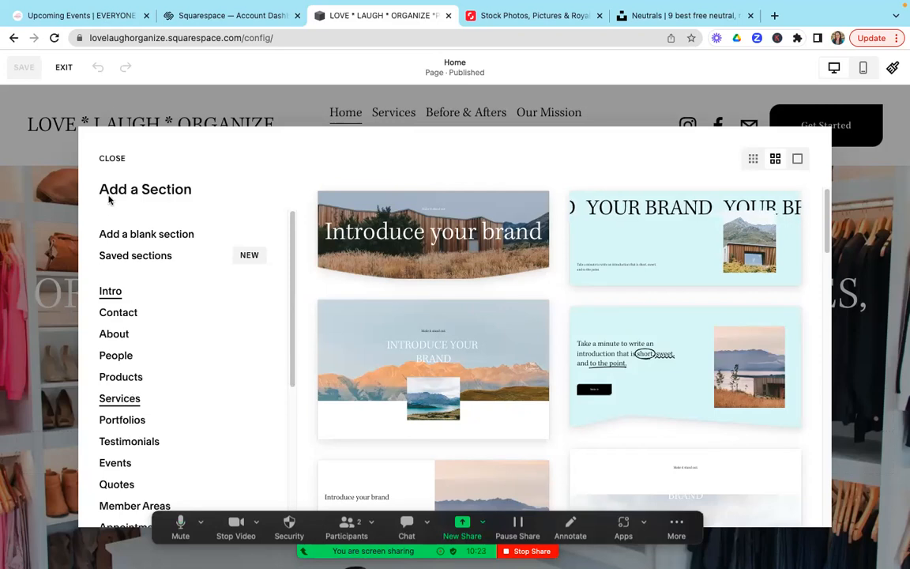
left_click(111, 159)
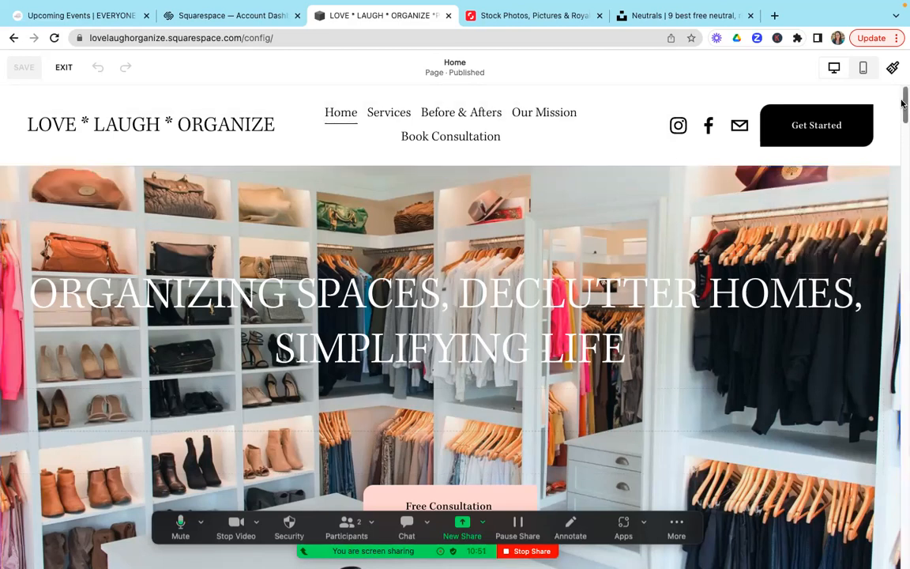
Step: Look over the Home page from the hero banner to the Services button, and exit page editing
left_click_drag(903, 103, 903, 110)
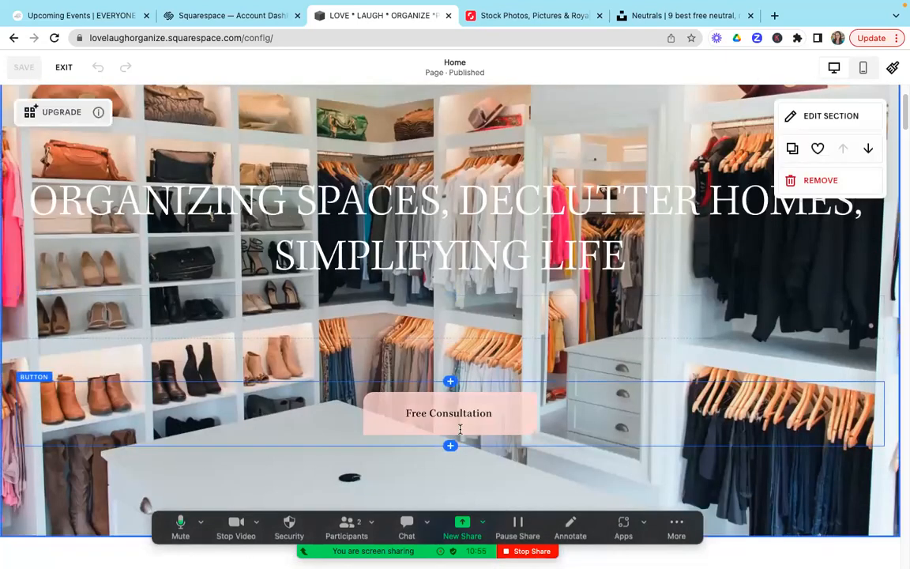
scroll(537, 150, "up", 2)
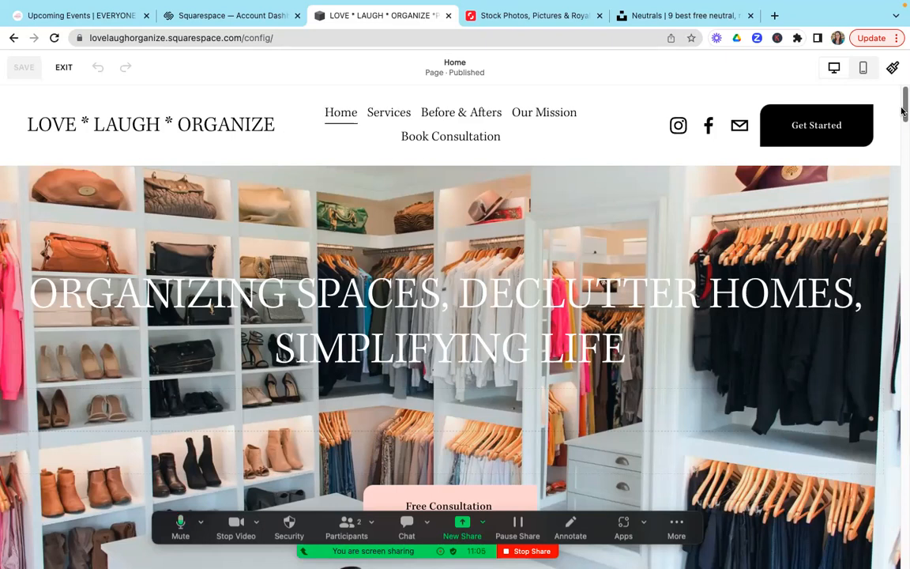
left_click_drag(904, 112, 904, 306)
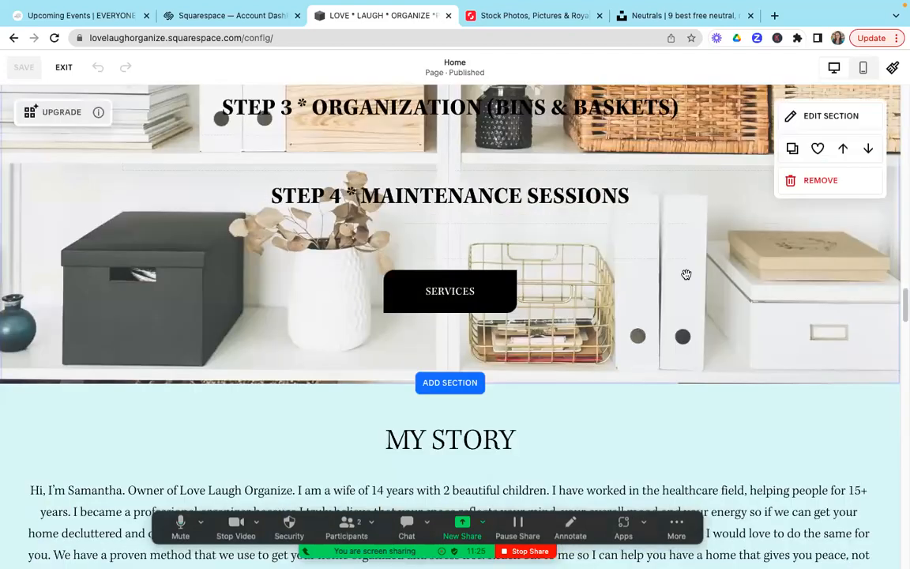
left_click(63, 69)
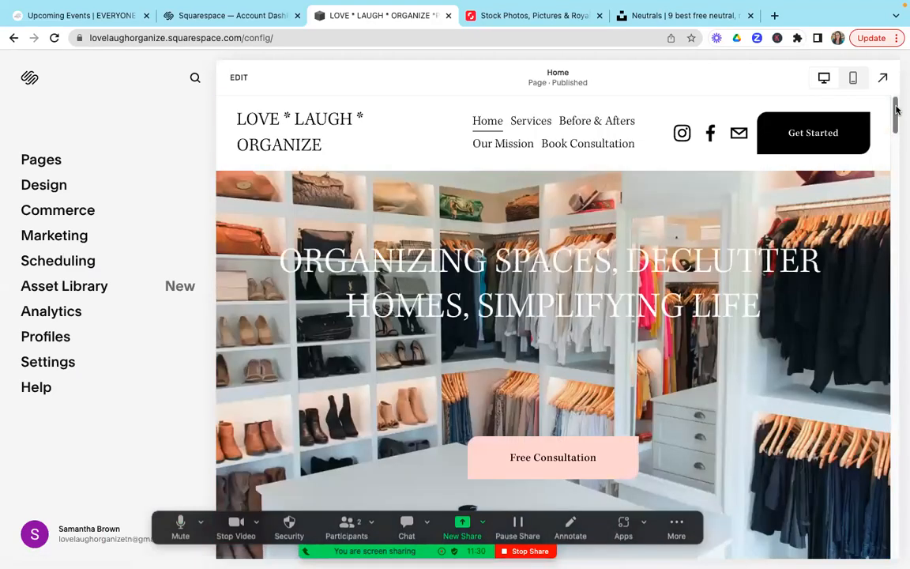
Step: Review the Home page preview from the Services button through My Story to the We Love to Help section
left_click_drag(897, 110, 900, 283)
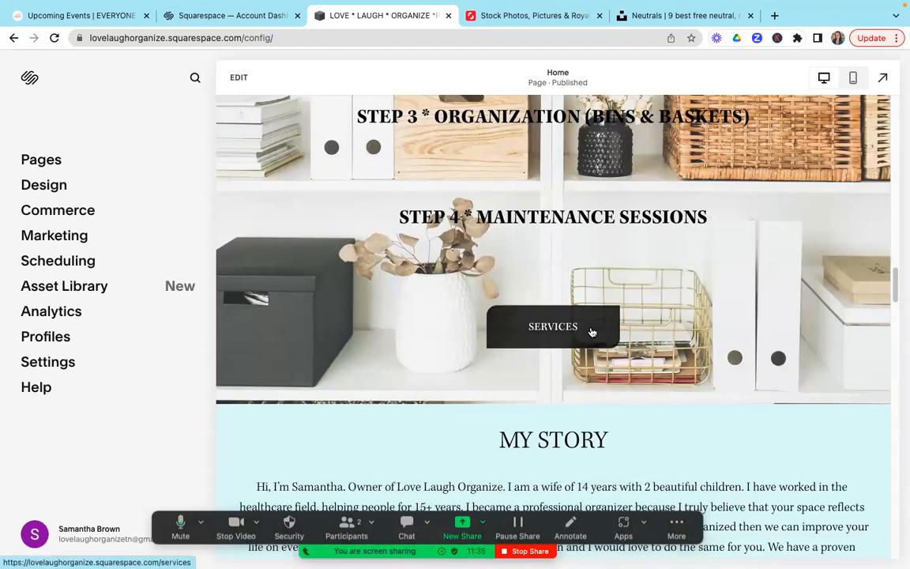
mouse_move(897, 287)
left_mouse_down()
mouse_move(897, 259)
mouse_move(895, 291)
left_mouse_up()
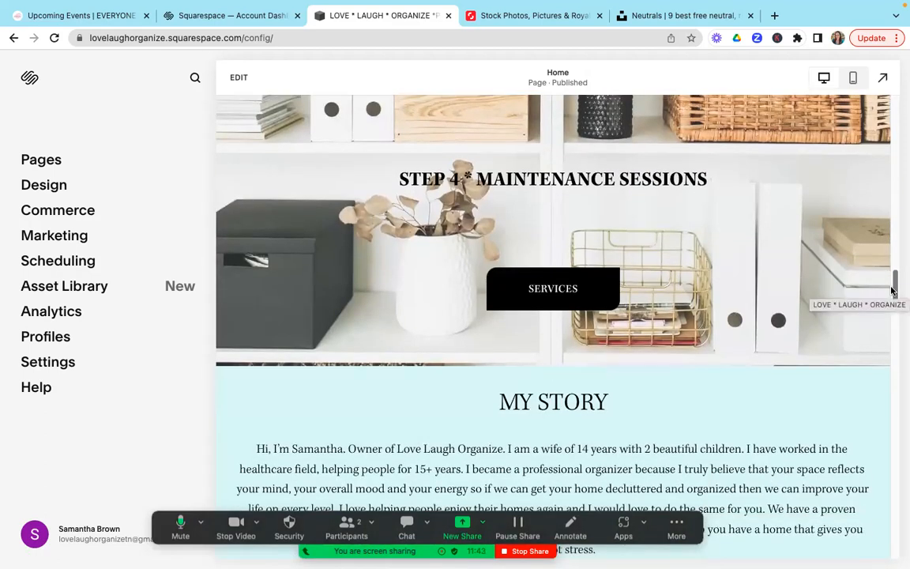
scroll(892, 291, "down", 3)
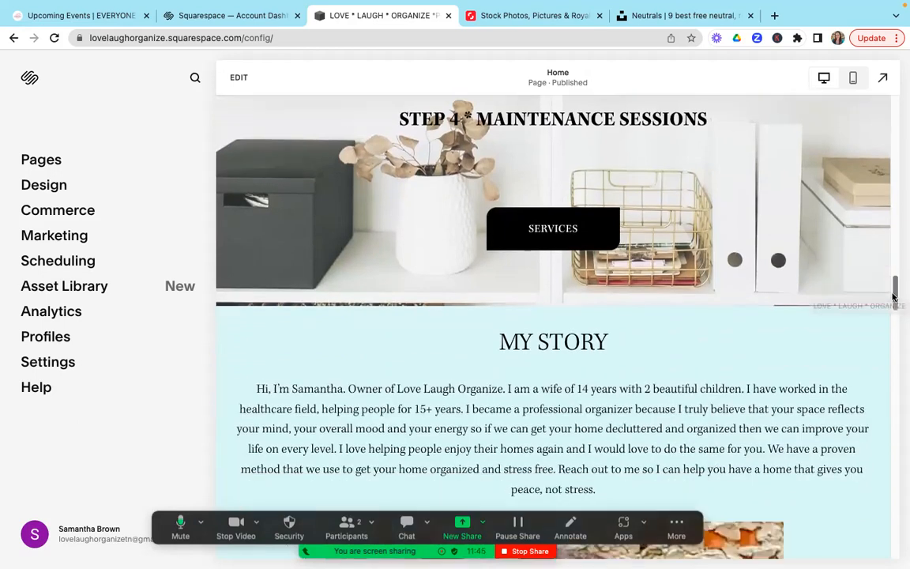
left_click_drag(894, 297, 889, 365)
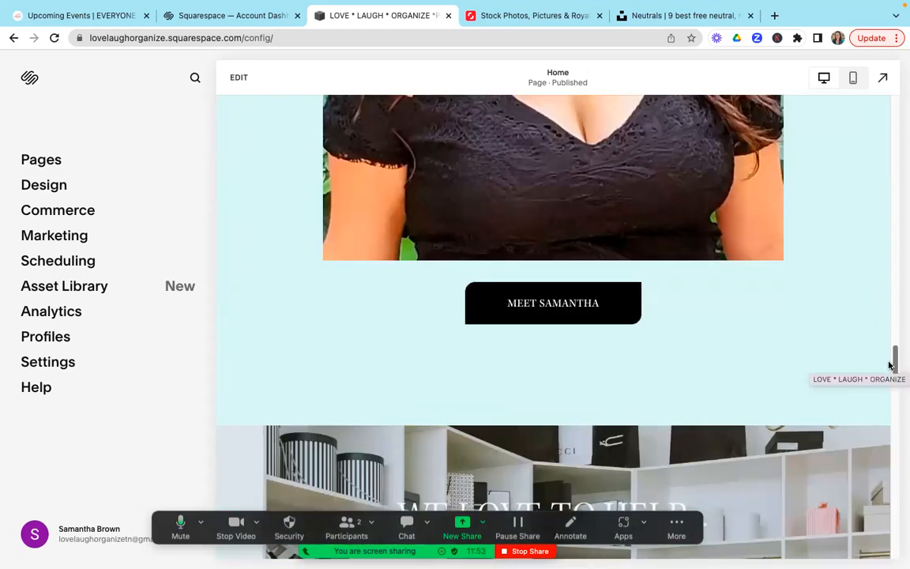
left_click_drag(889, 365, 895, 387)
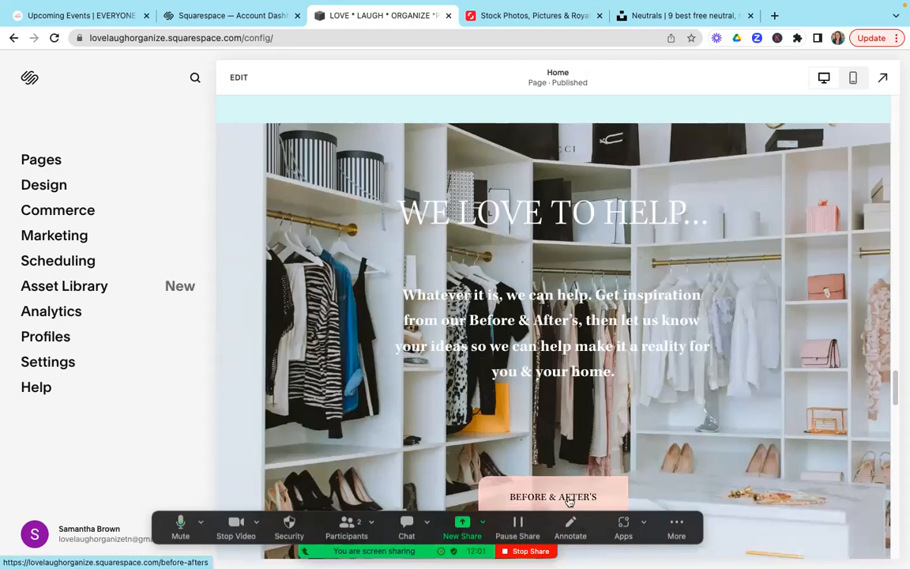
Step: Follow the Before & After's button to view its linked page, and return to the Home page
left_click(609, 493)
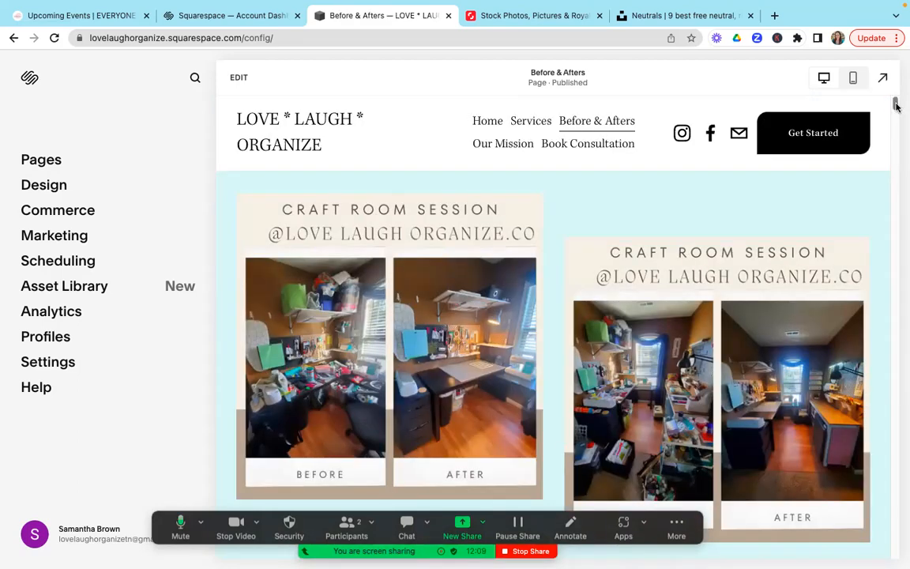
mouse_move(897, 107)
left_mouse_down()
mouse_move(900, 125)
mouse_move(899, 102)
left_mouse_up()
left_click(485, 126)
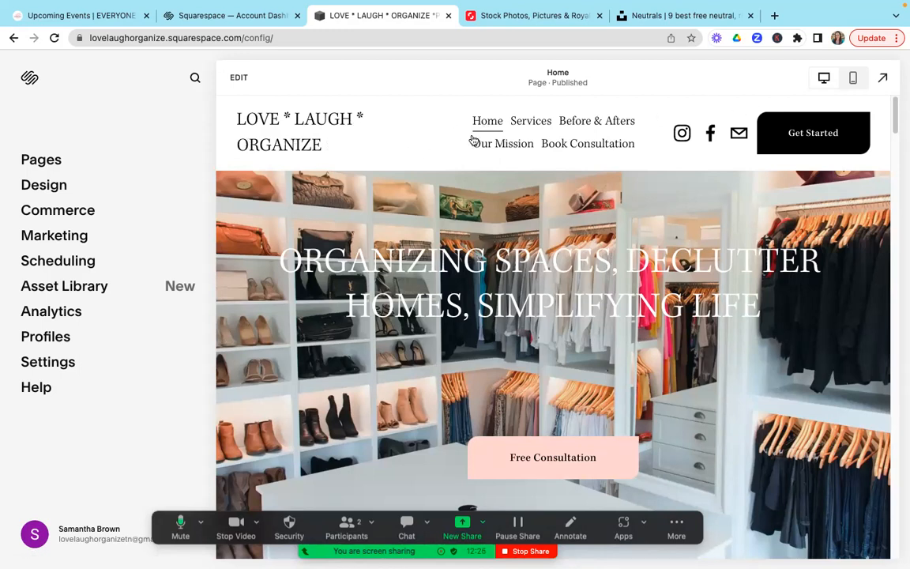
Step: Put the Home page in edit mode and open the site header's Style settings
left_click(239, 80)
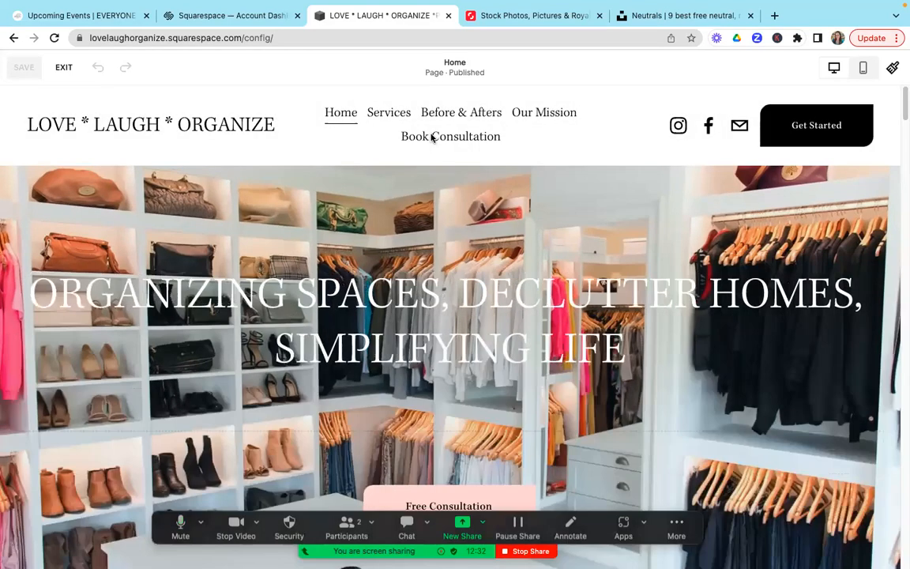
mouse_move(353, 136)
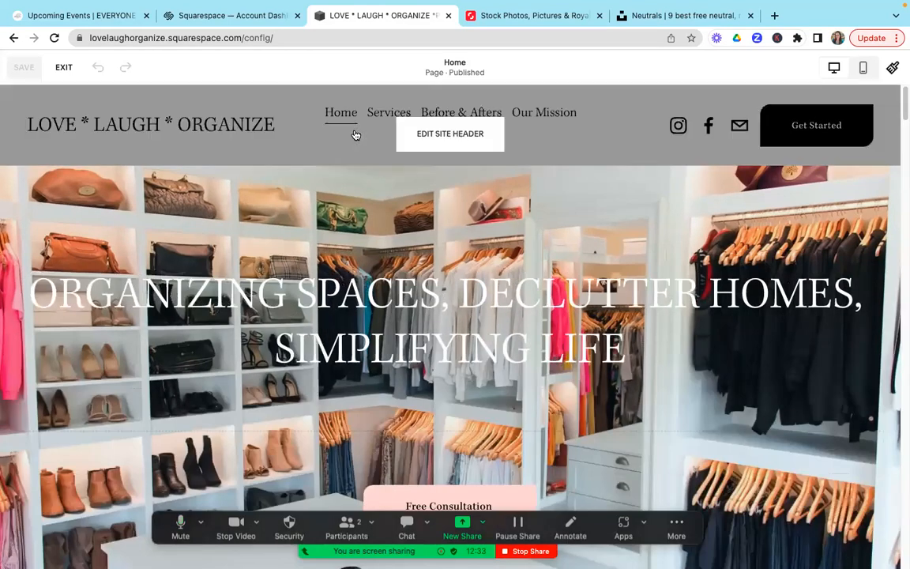
left_click(418, 136)
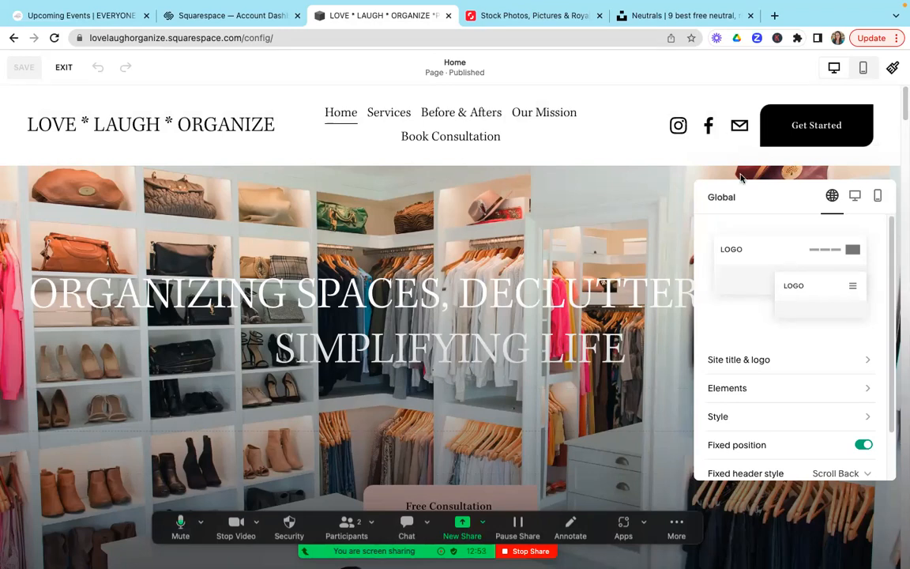
left_click(719, 417)
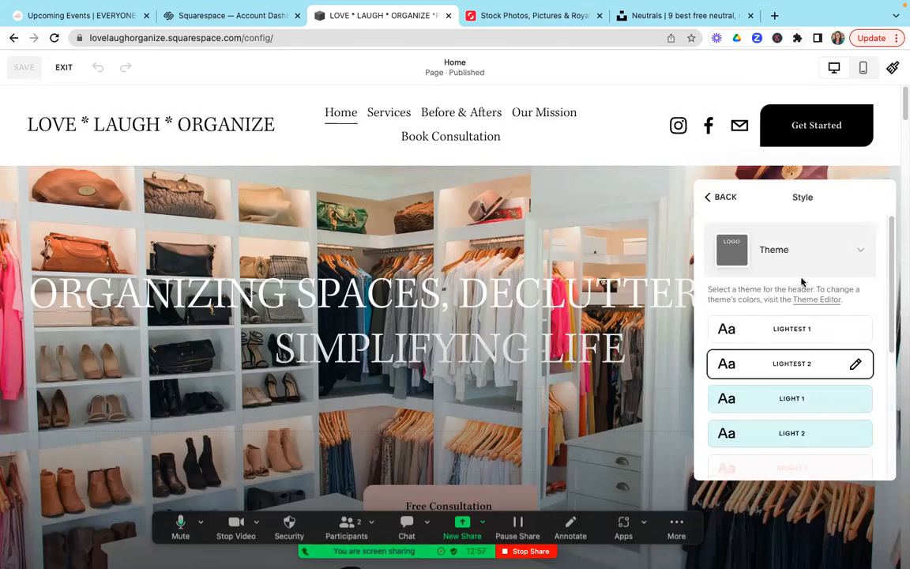
Step: Browse the header colour themes, try Light 1, and switch the header to Bright 1
left_click_drag(890, 257, 891, 372)
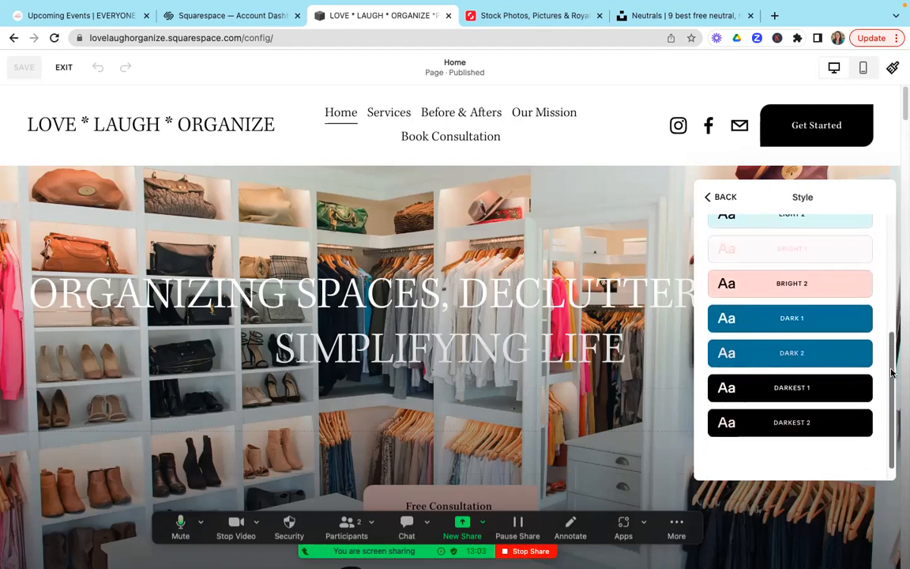
left_click_drag(892, 374, 893, 249)
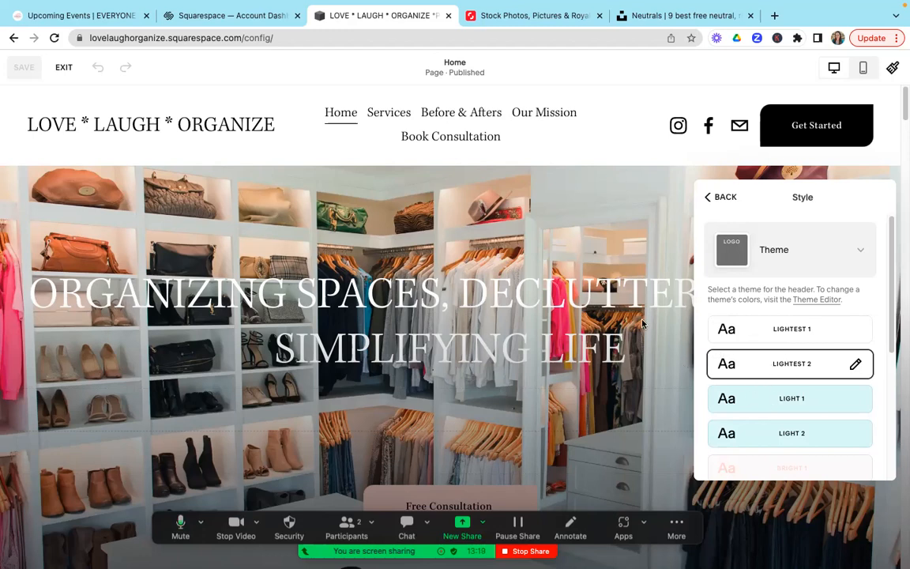
left_click(747, 403)
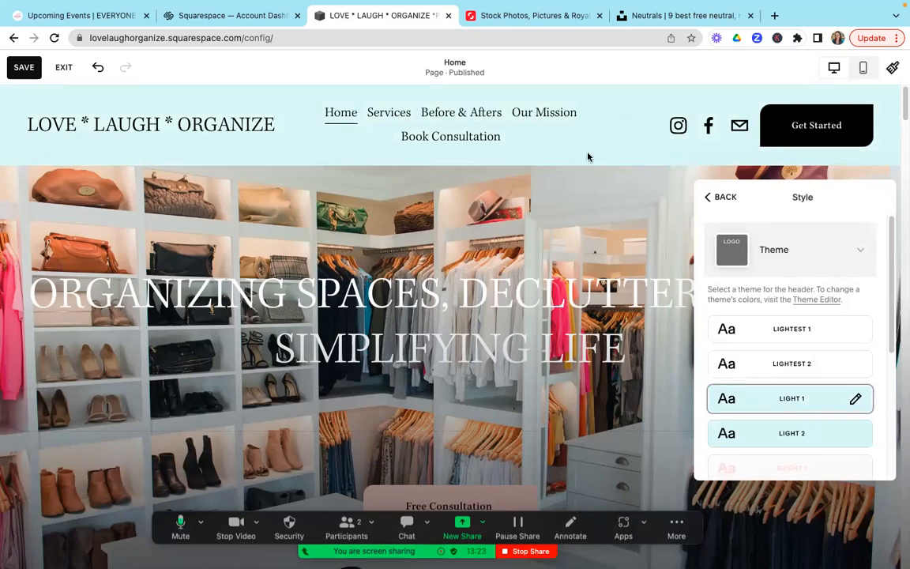
left_click(748, 470)
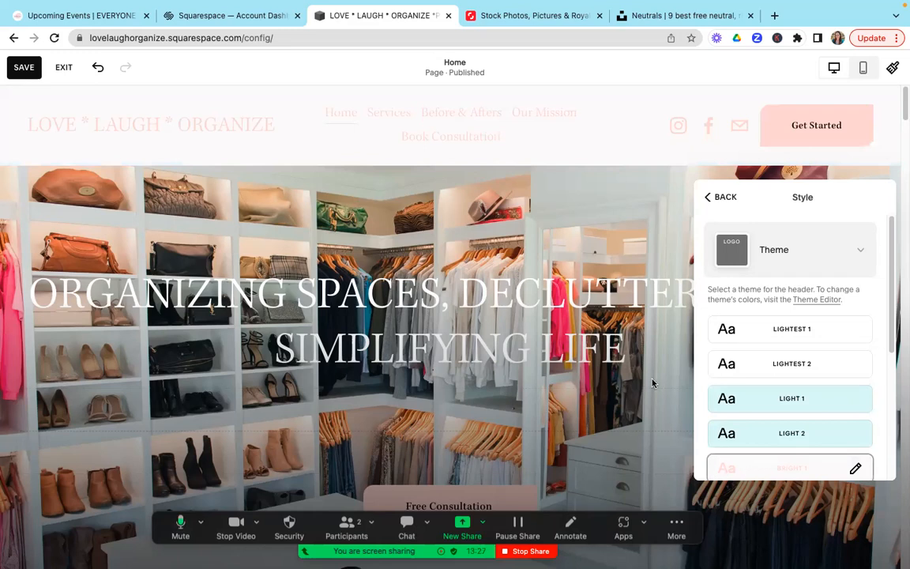
Step: Try the Lightest 1, Lightest 2 and Dark 1 header themes, choose Lightest 2 again, and exit the page editor without saving
left_click(763, 331)
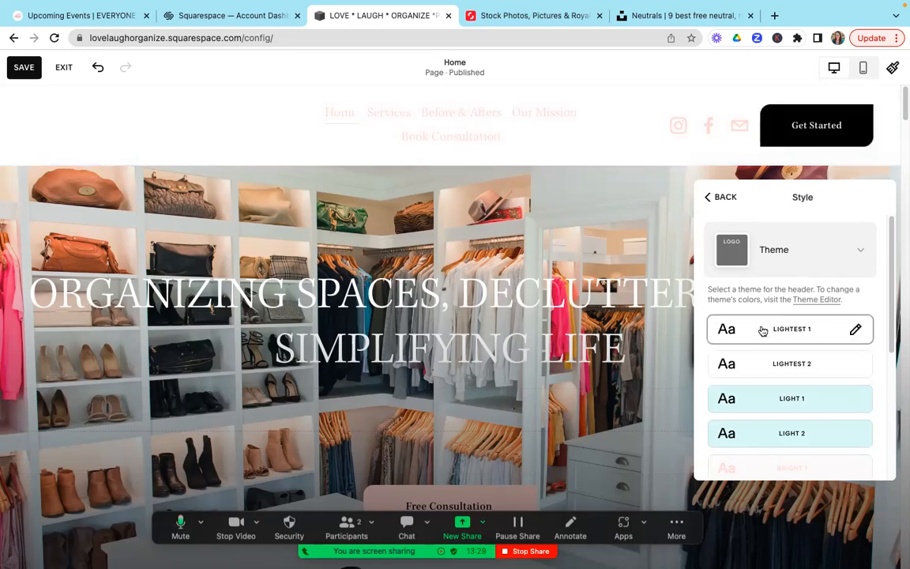
left_click(757, 362)
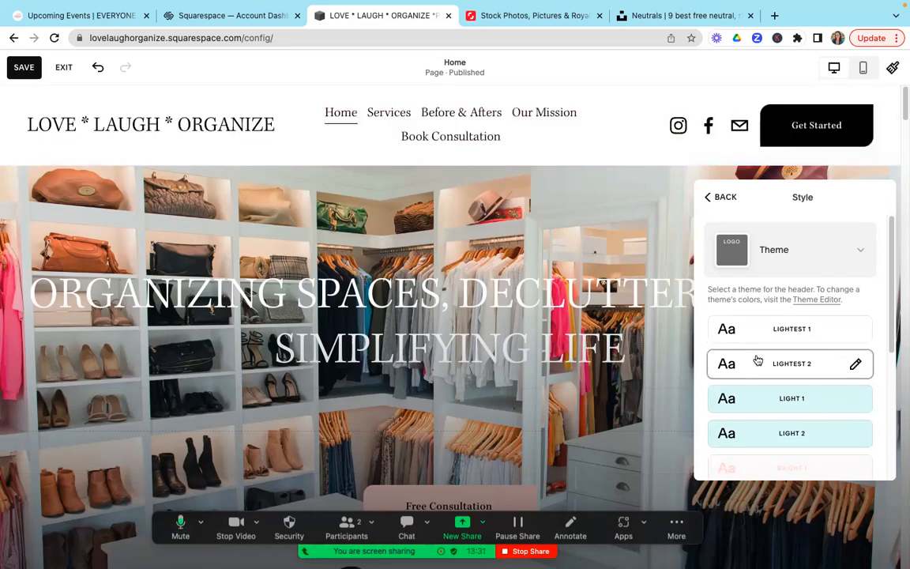
scroll(878, 332, "down", 3)
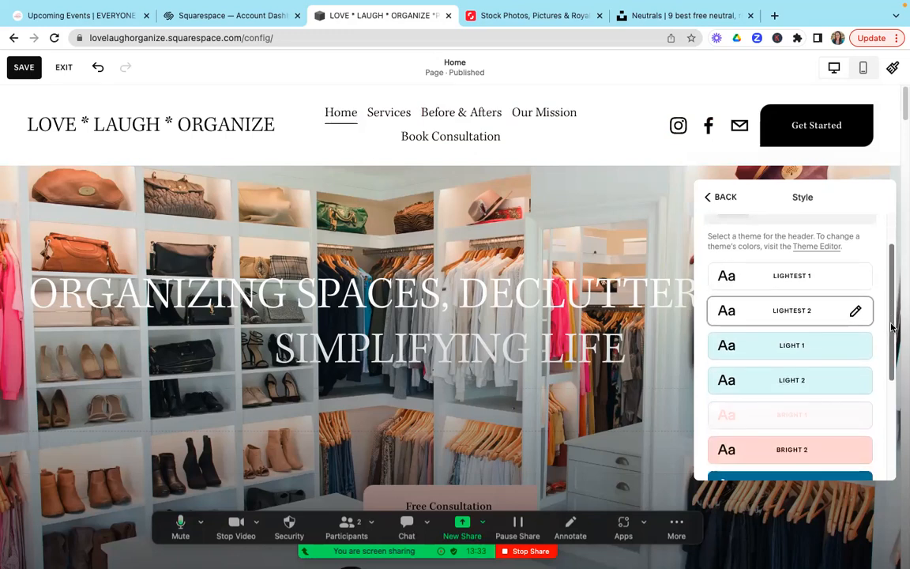
left_click(826, 401)
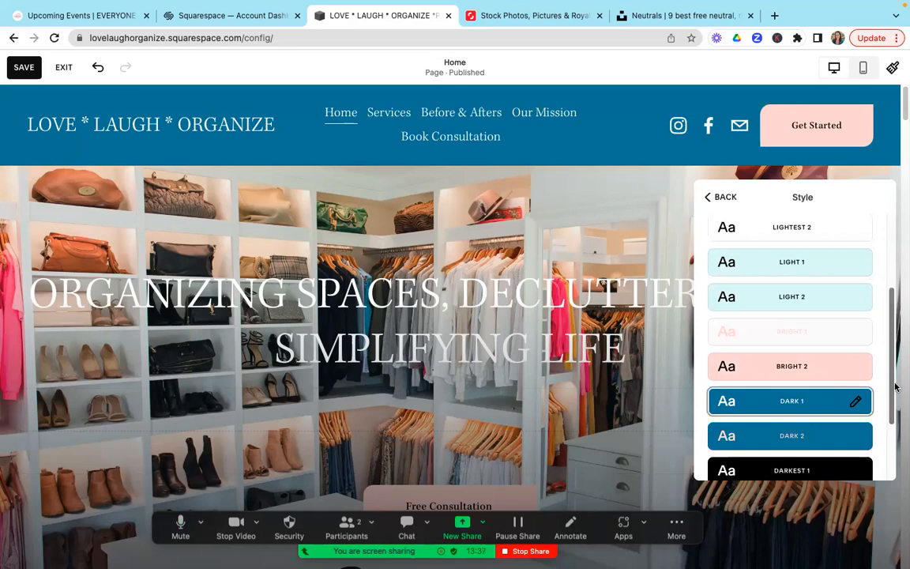
left_click_drag(891, 388, 895, 297)
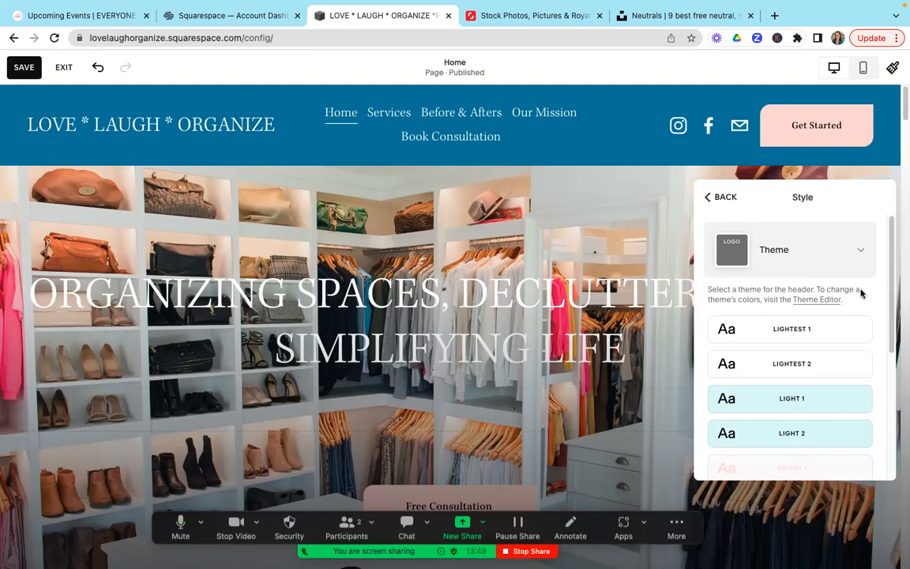
left_click(823, 366)
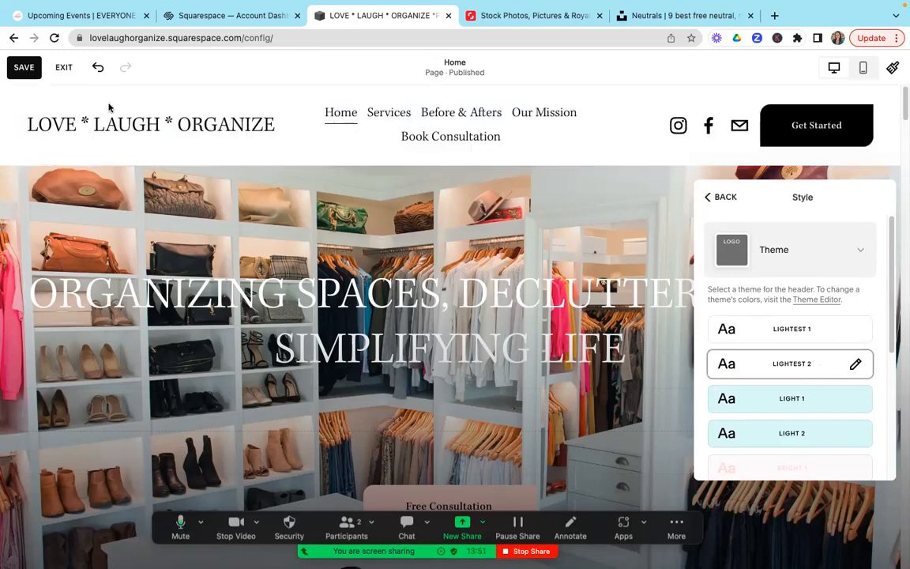
left_click(64, 69)
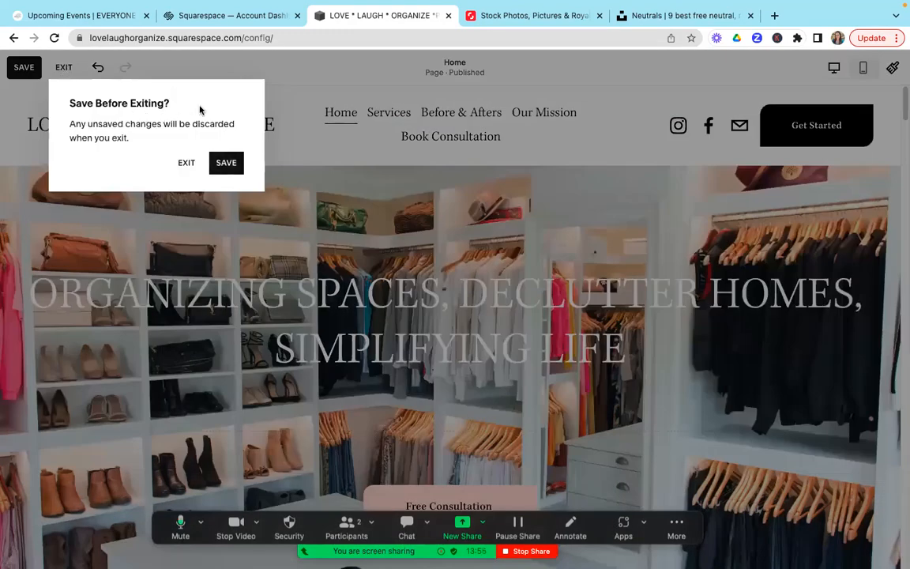
left_click(186, 164)
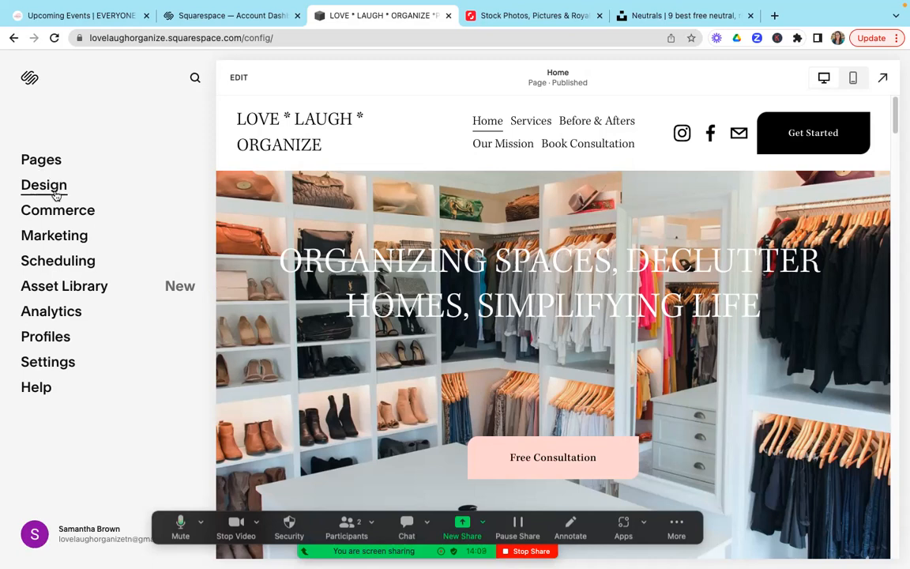
Step: Open the website's Site Styles from the Design settings and review the Fonts options
left_click(44, 185)
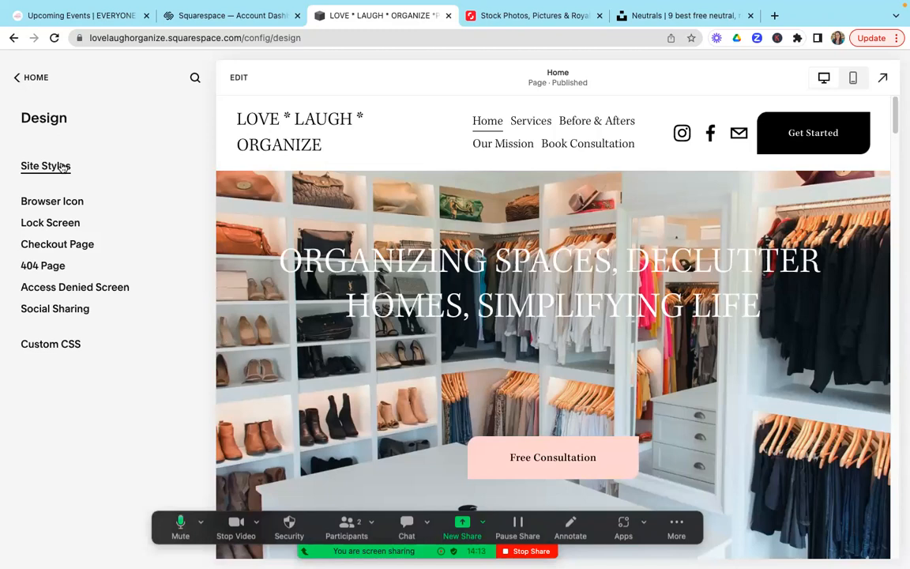
left_click(61, 167)
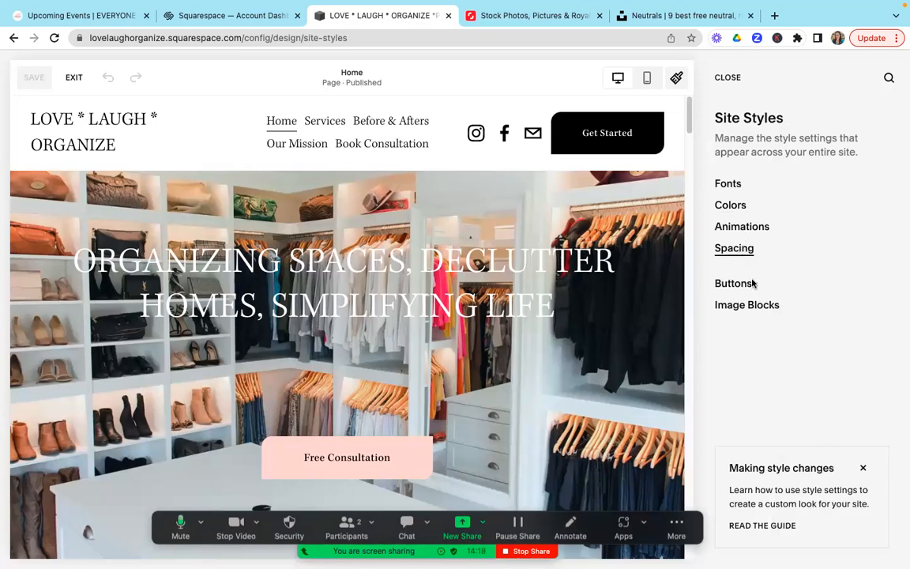
left_click(728, 184)
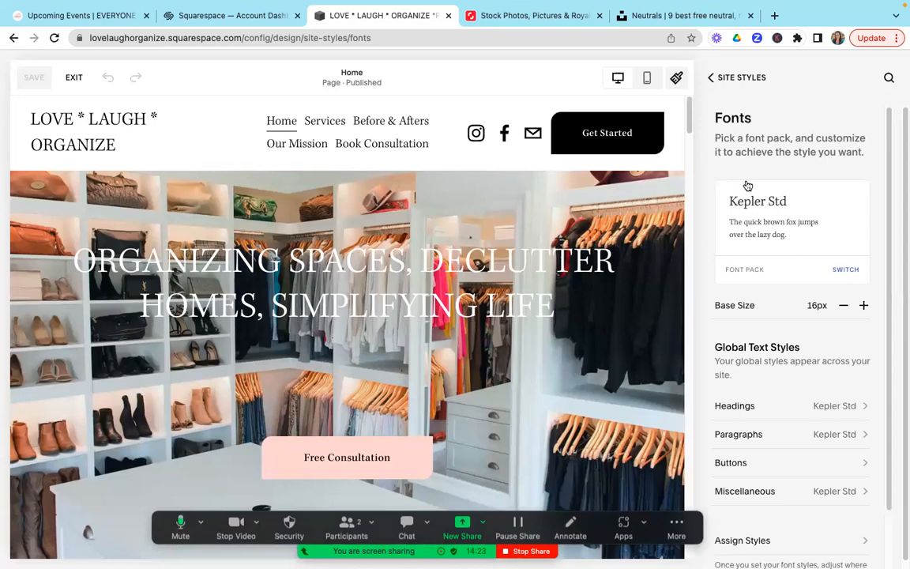
left_click(723, 79)
Step: Review the colour palette and the customisable colour themes in the Site Styles' Colors settings
left_click(732, 207)
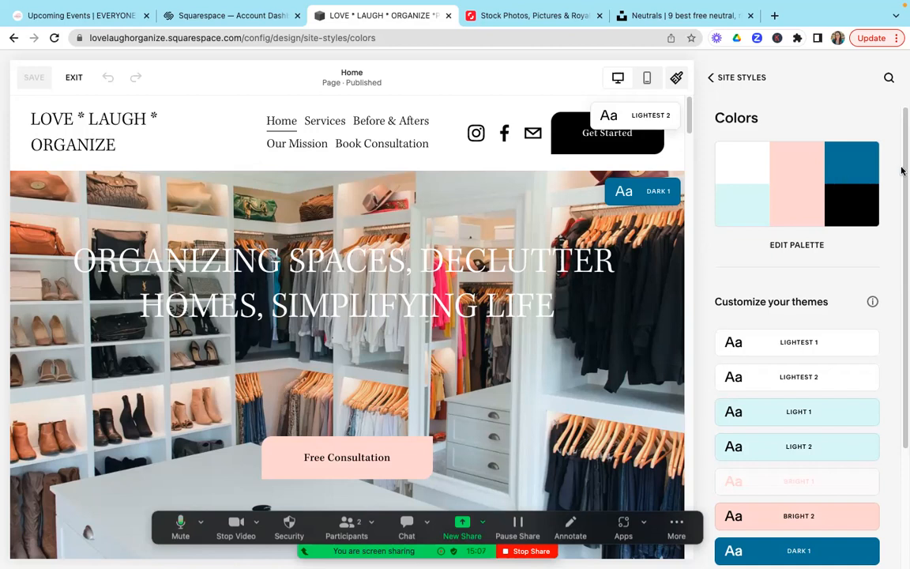
mouse_move(903, 175)
left_mouse_down()
mouse_move(904, 189)
mouse_move(903, 164)
left_mouse_up()
mouse_move(902, 165)
left_mouse_down()
mouse_move(902, 321)
mouse_move(903, 164)
left_mouse_up()
left_click(727, 78)
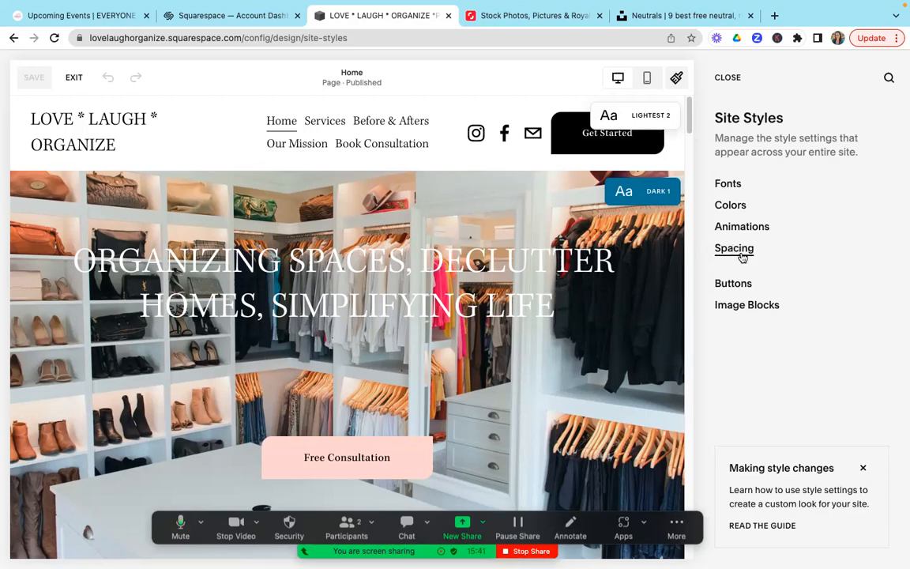
Step: Look at the shape options for primary buttons in the Site Styles' Buttons settings
left_click(734, 284)
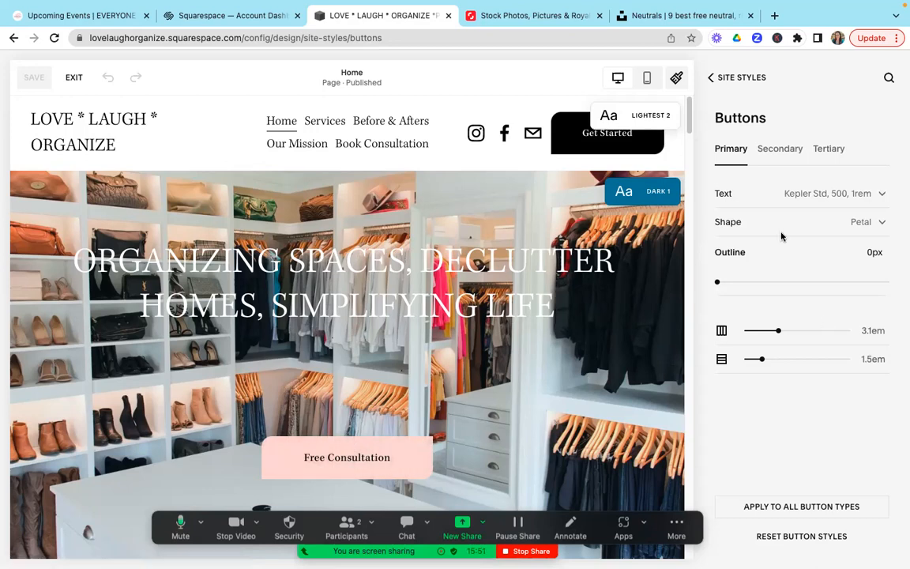
left_click(883, 225)
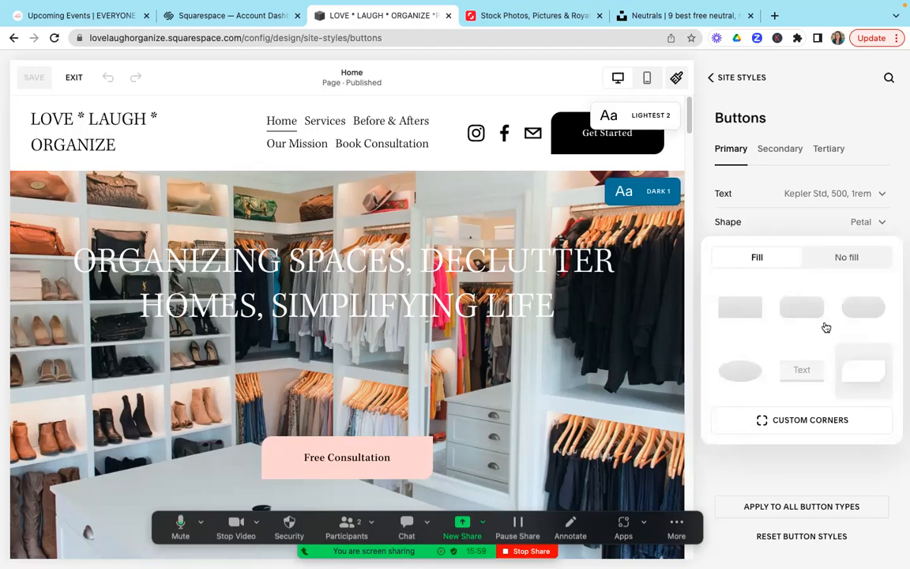
left_click(836, 132)
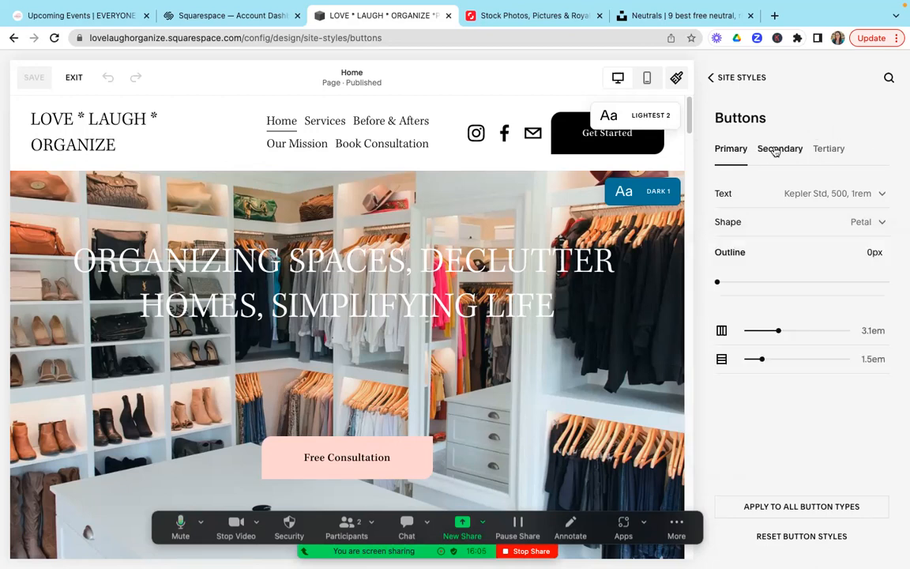
left_click(747, 78)
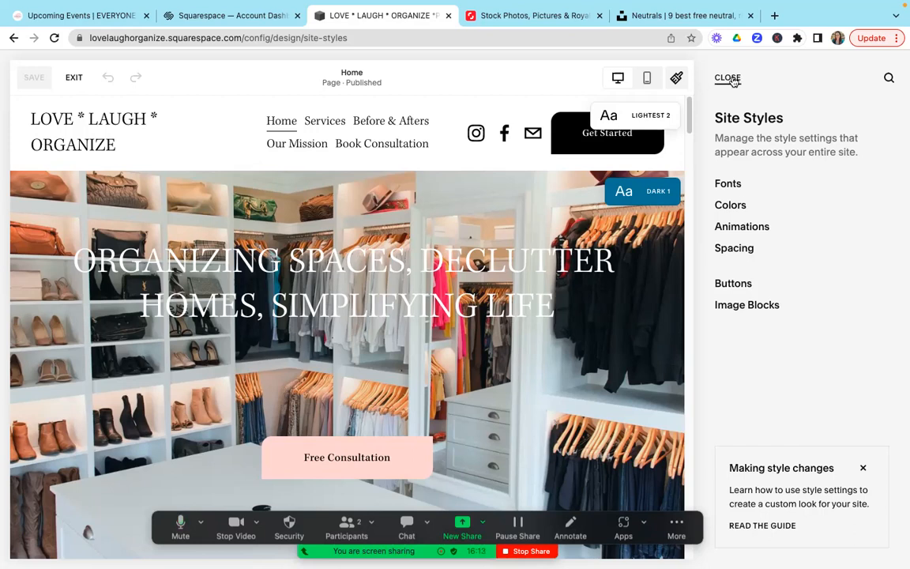
Step: Close Site Styles, exit the page editor, and return to the main site menu
left_click(732, 80)
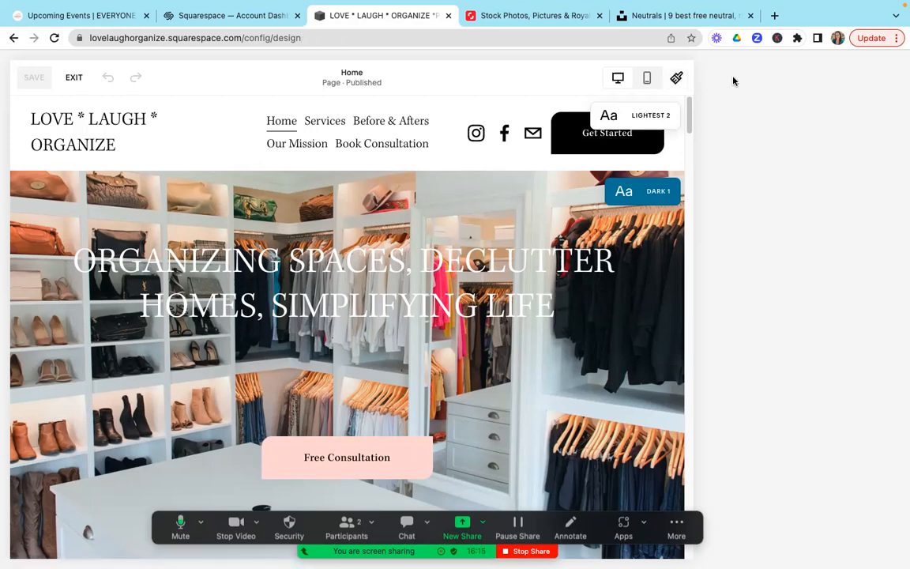
left_click(72, 78)
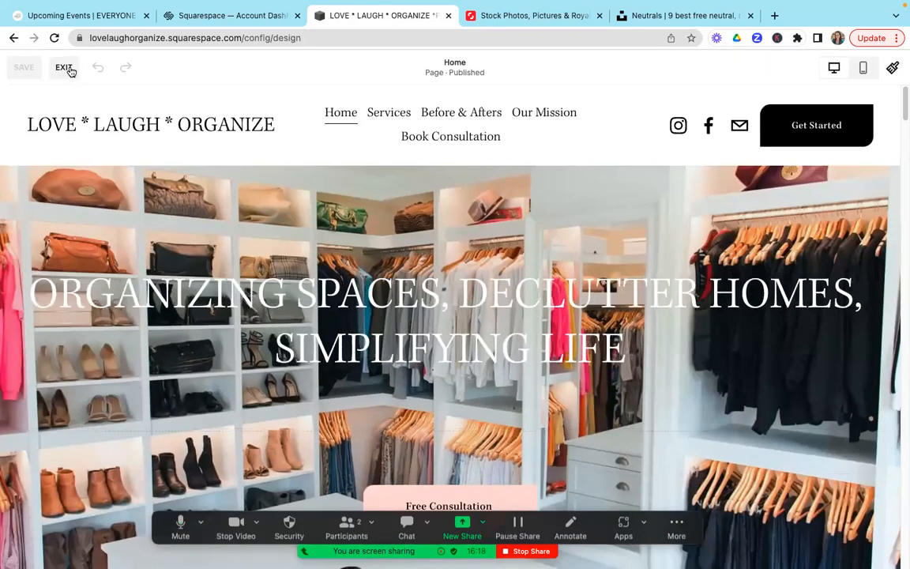
left_click(64, 68)
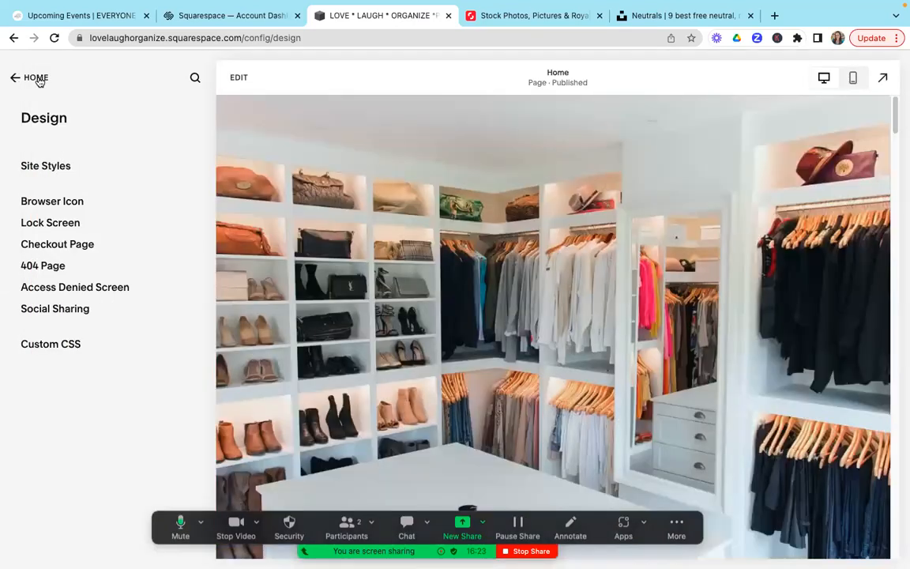
left_click(36, 78)
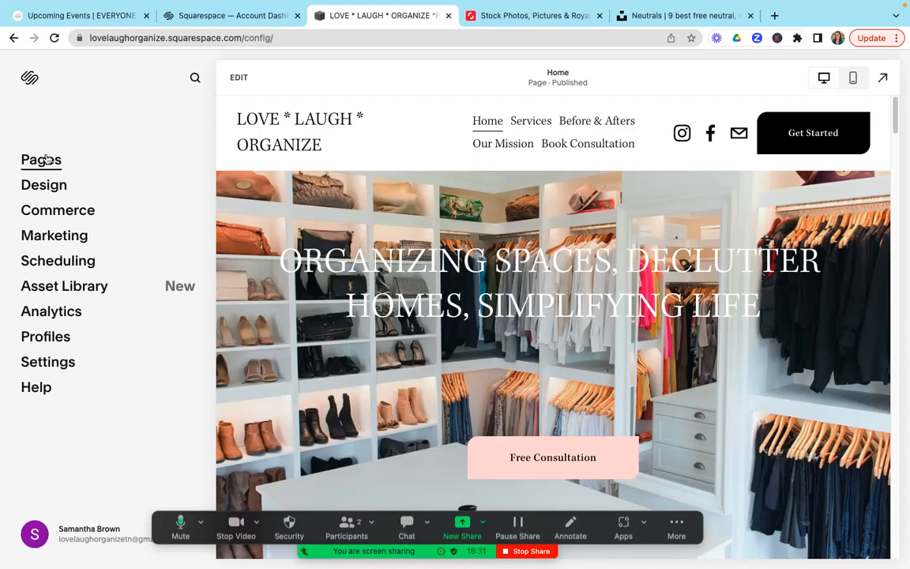
Step: Move the About page into Main Navigation below Home, and put it back under Not Linked above Before & After
left_click(46, 160)
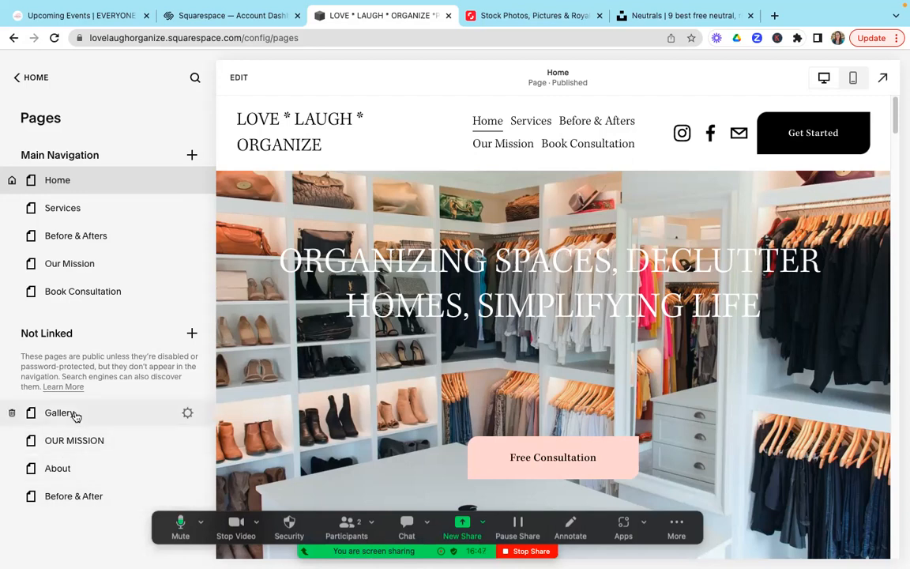
double_click(87, 467)
left_click_drag(115, 298, 120, 213)
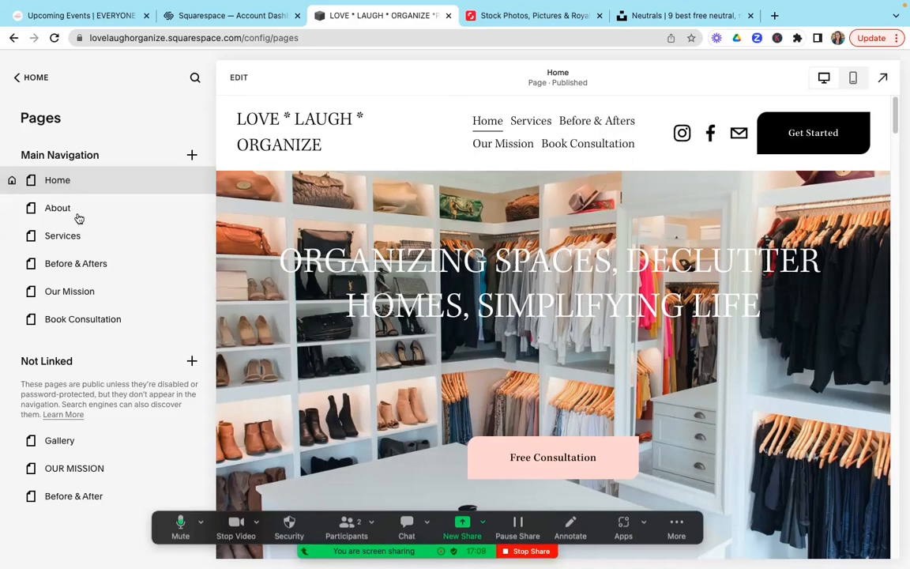
left_click(116, 218)
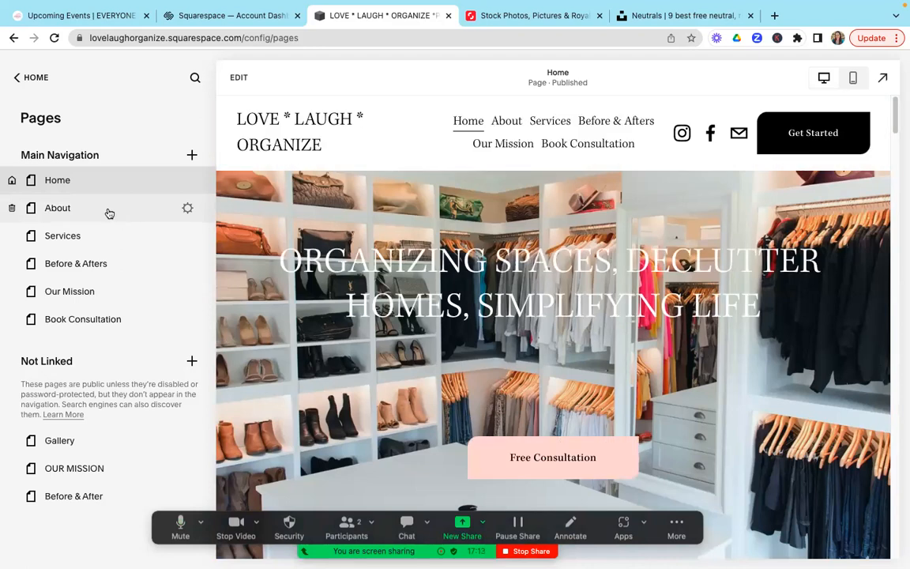
left_click_drag(107, 211, 106, 479)
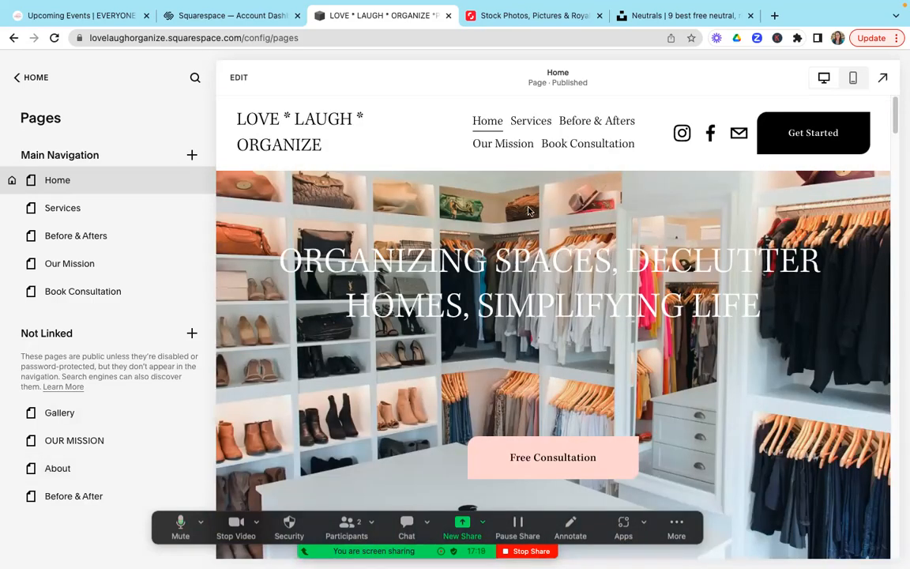
Step: Review the Home search preview, SEO title format and site description in Marketing's SEO Appearance settings, and return to the main site menu
left_click(35, 85)
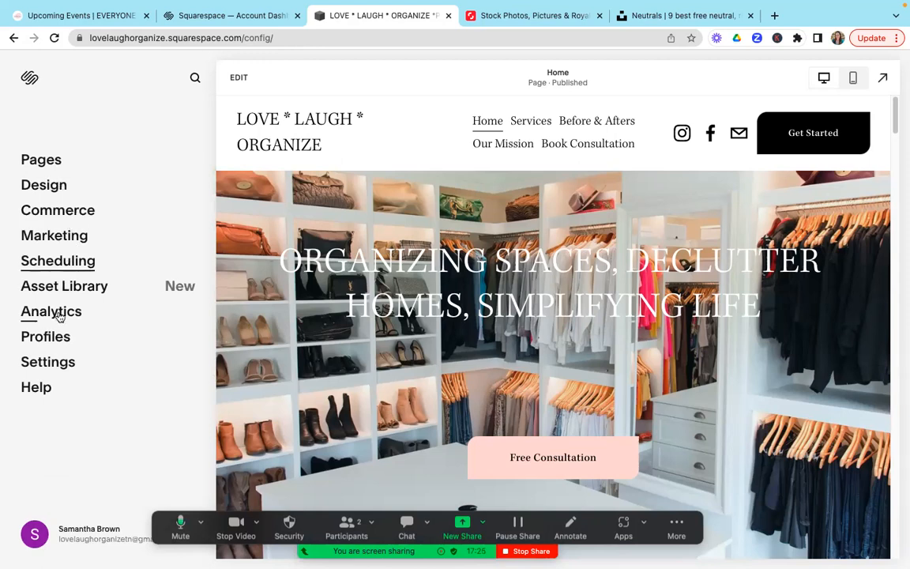
left_click(65, 237)
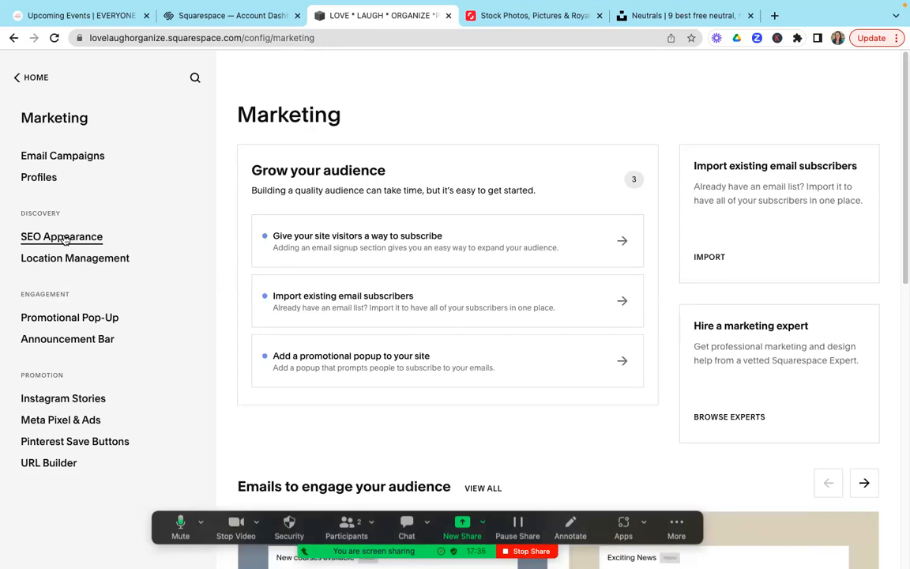
left_click(65, 237)
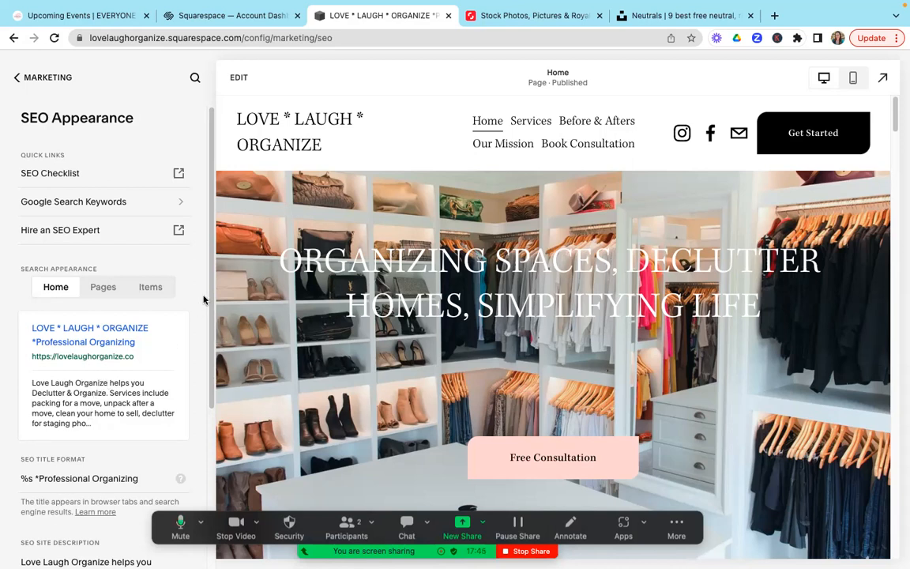
scroll(211, 332, "down", 1)
left_click_drag(212, 332, 204, 494)
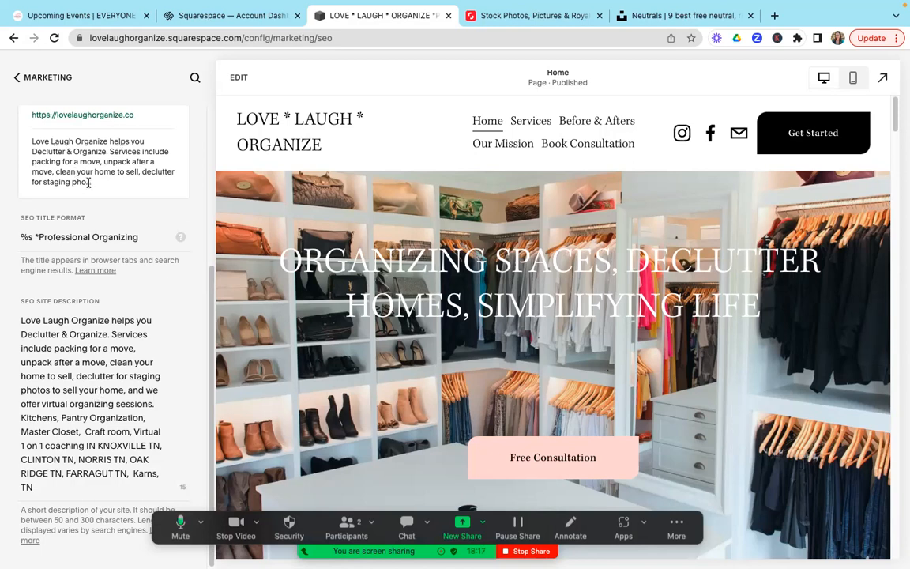
scroll(212, 253, "up", 3)
scroll(212, 253, "down", 3)
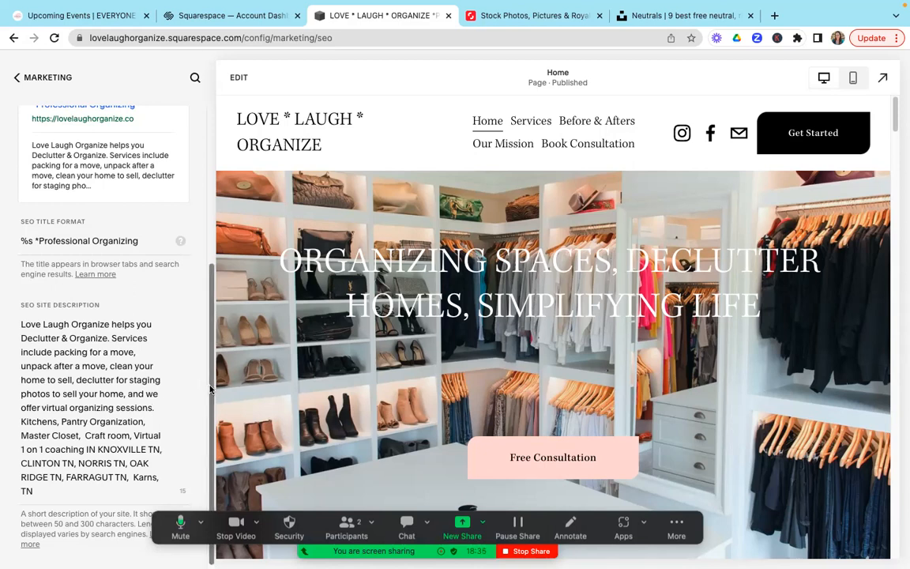
scroll(200, 250, "up", 5)
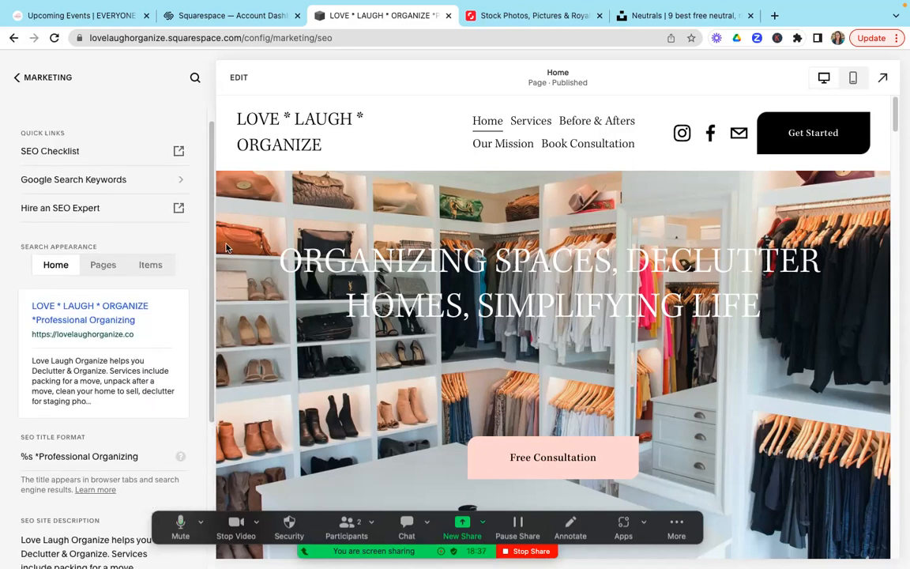
left_click(36, 84)
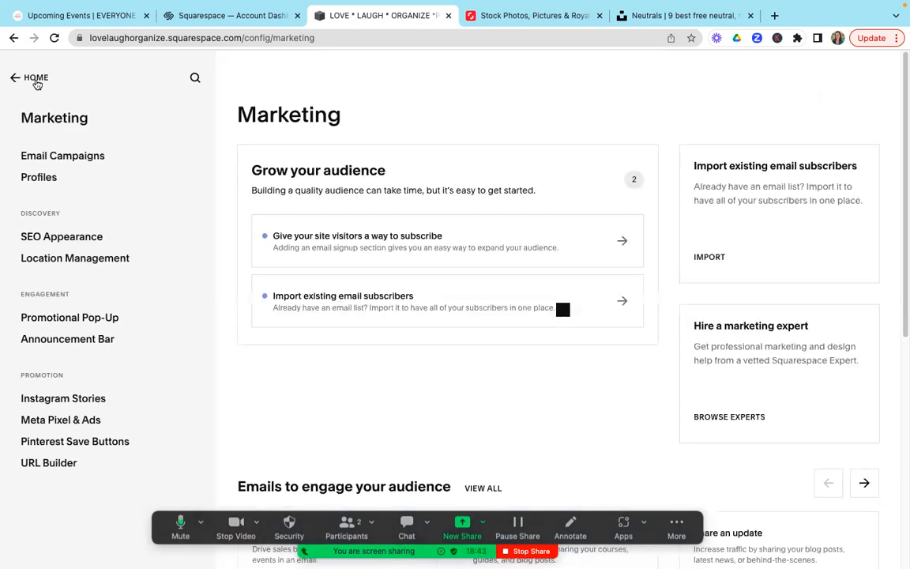
left_click(36, 83)
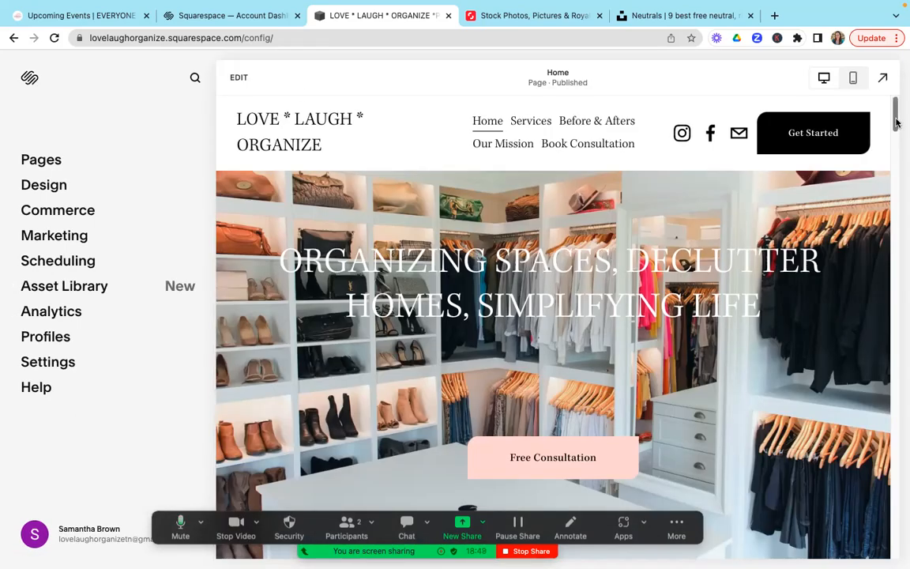
Step: Examine the Home page preview from the hero banner down to the quotes and before-and-after closet photos
mouse_move(896, 117)
left_mouse_down()
mouse_move(896, 138)
mouse_move(896, 114)
left_mouse_up()
left_click_drag(897, 118, 896, 115)
scroll(895, 125, "down", 2)
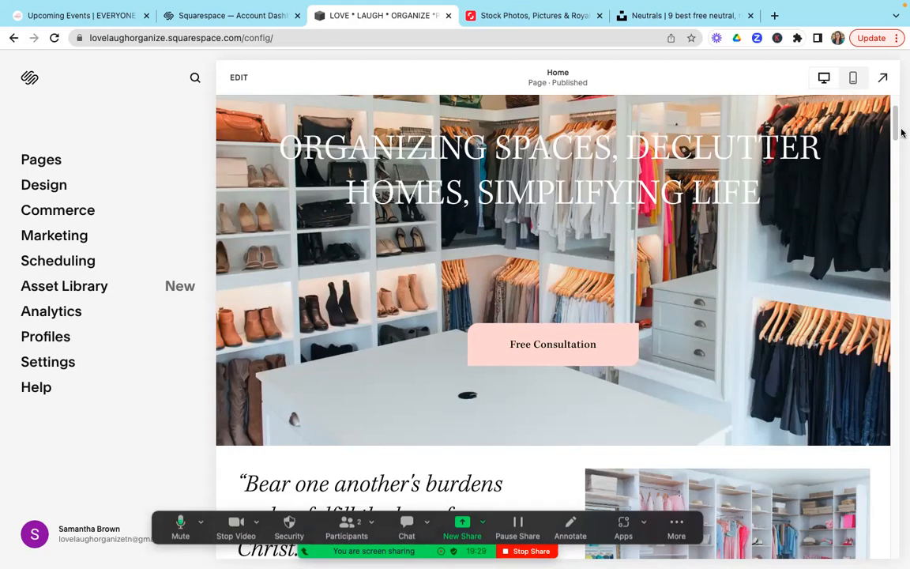
left_click_drag(896, 117, 893, 163)
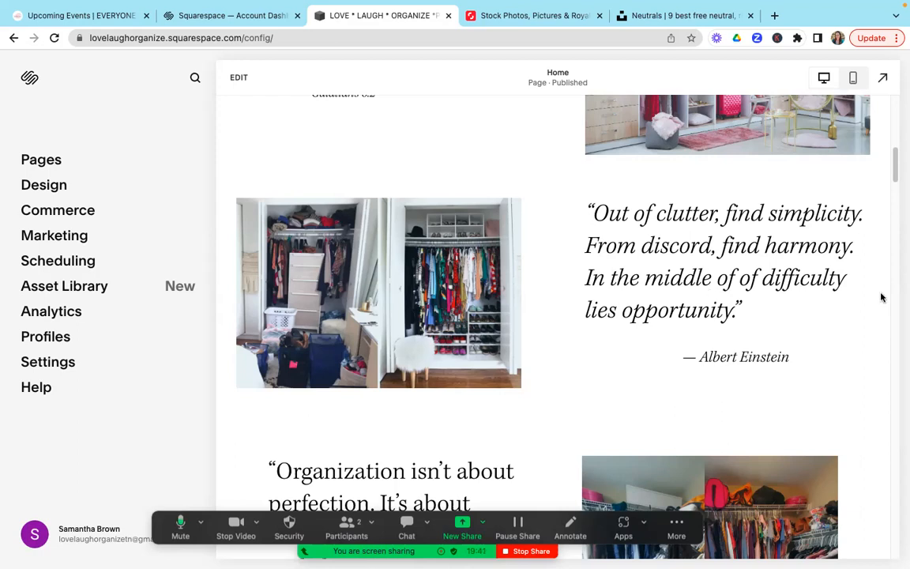
Step: Examine the Home page preview from the owner's portrait down to the client testimonials
left_click_drag(896, 169, 897, 317)
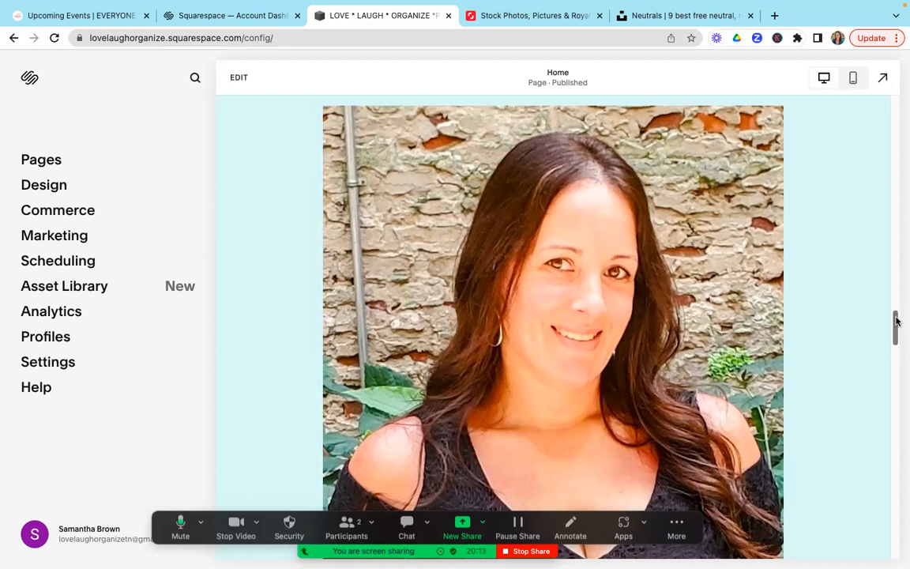
left_click_drag(896, 322, 897, 424)
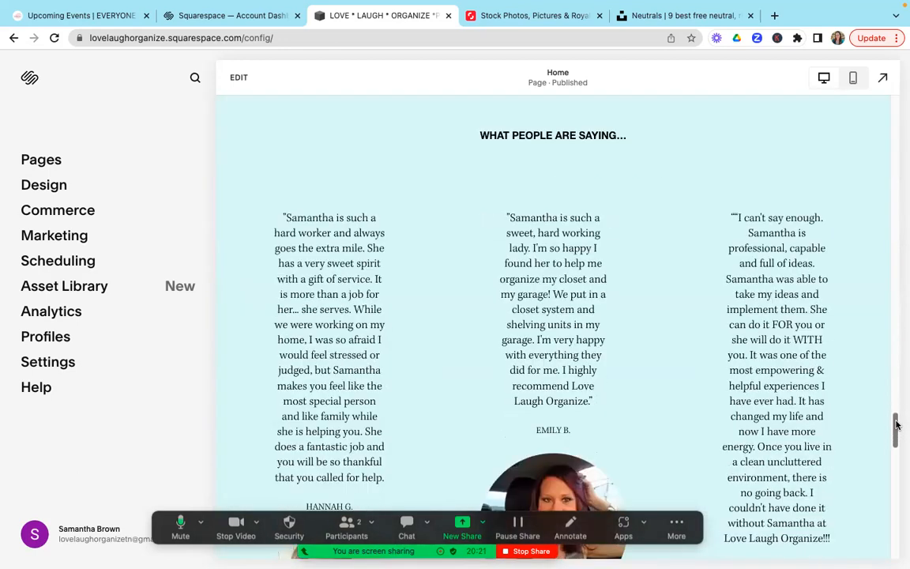
mouse_move(897, 429)
left_mouse_down()
mouse_move(896, 447)
mouse_move(897, 433)
left_mouse_up()
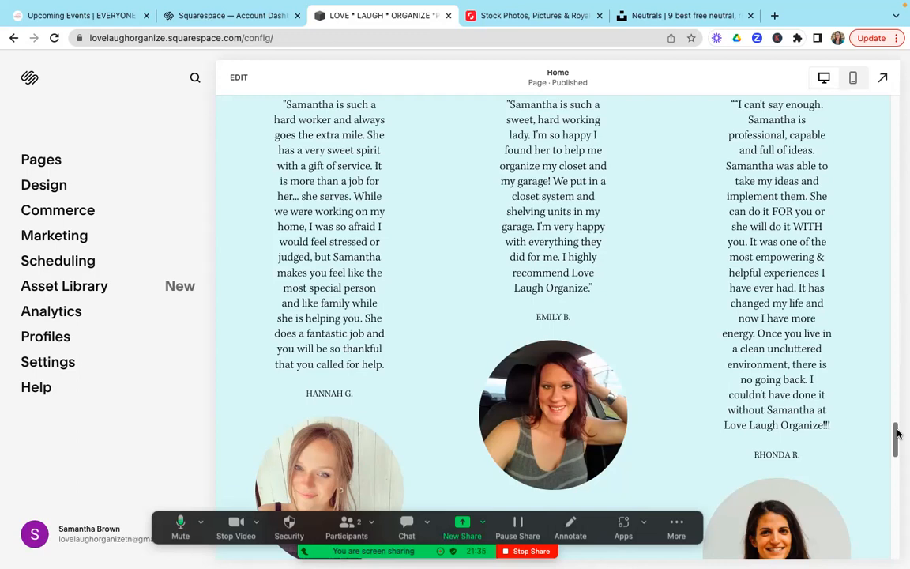
mouse_move(897, 433)
left_mouse_down()
mouse_move(897, 451)
mouse_move(899, 421)
mouse_move(897, 435)
left_mouse_up()
scroll(898, 420, "up", 2)
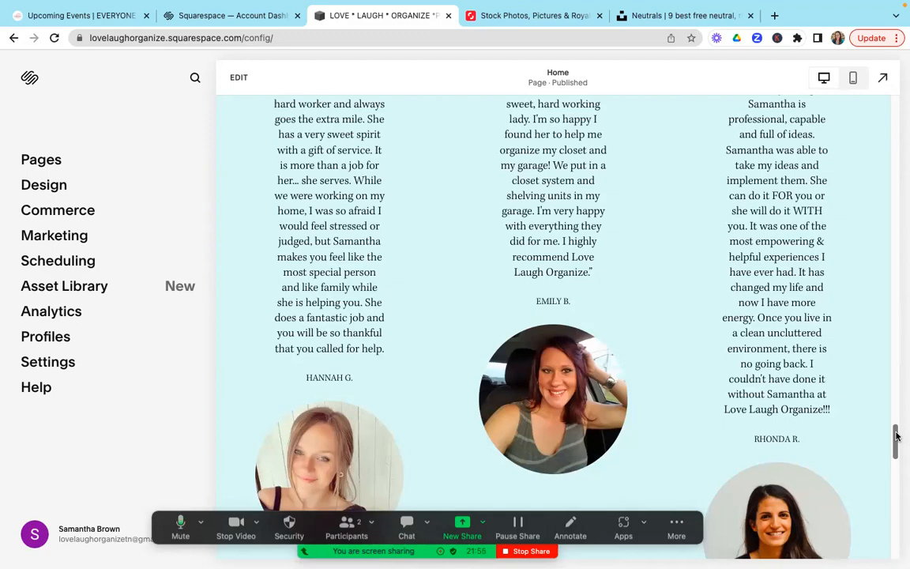
Step: View the services slideshow's slides near the end of the Home page, and return to the hero banner
left_click_drag(896, 435, 895, 488)
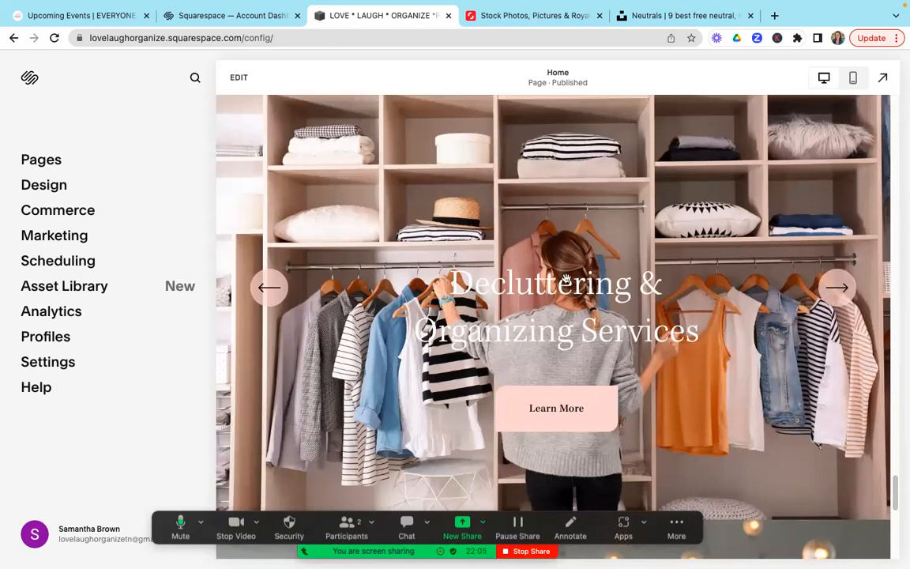
left_click(834, 289)
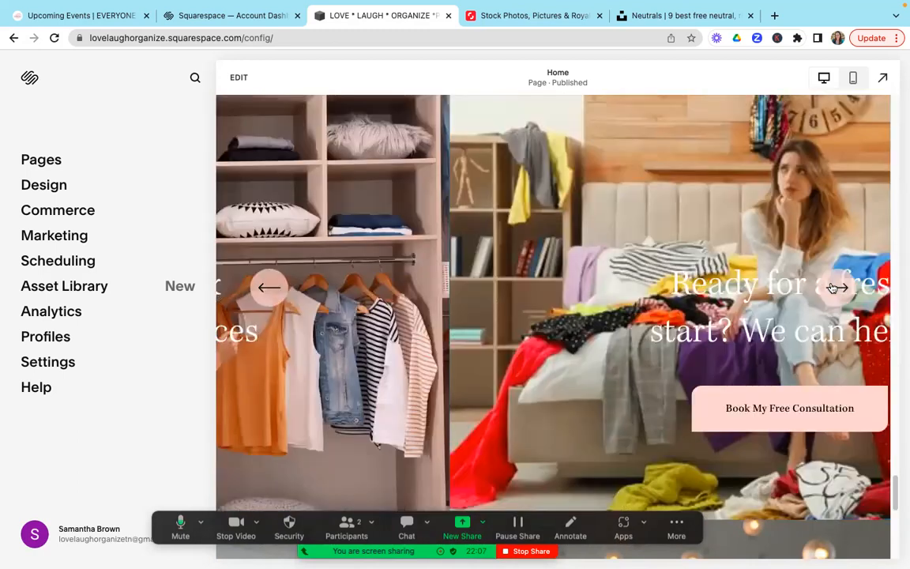
left_click(835, 288)
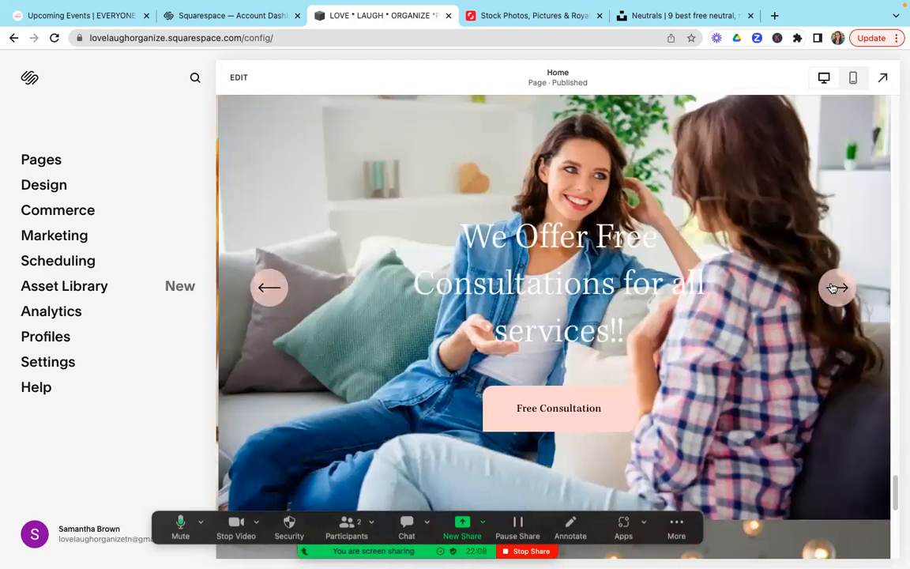
left_click(835, 288)
left_click_drag(896, 488, 902, 90)
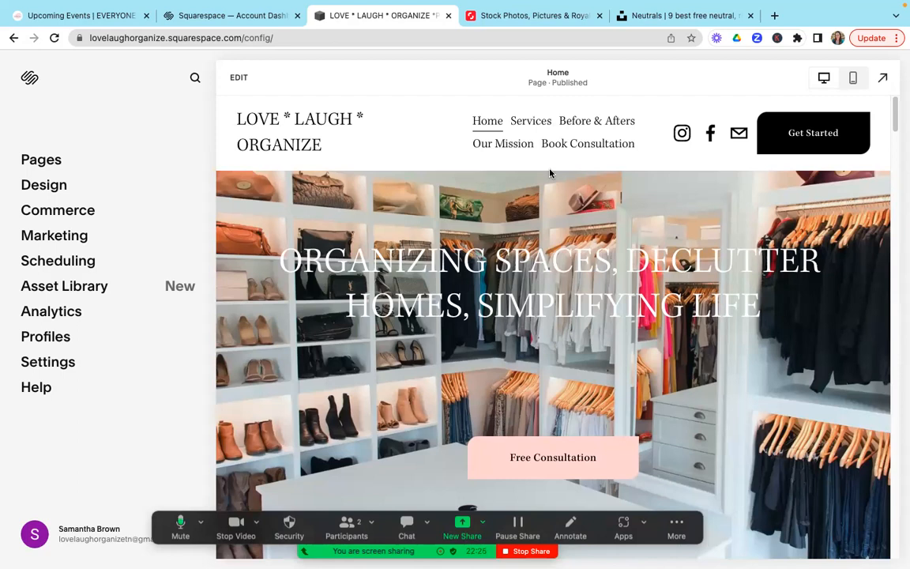
Step: Open the Home page for editing and bring up the section layouts for a new section above the hero banner
left_click(245, 84)
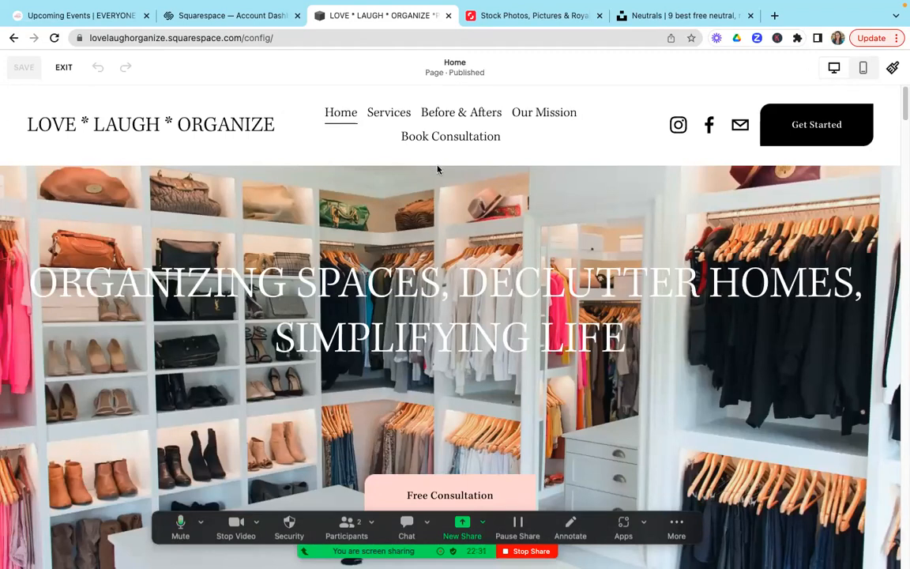
mouse_move(445, 166)
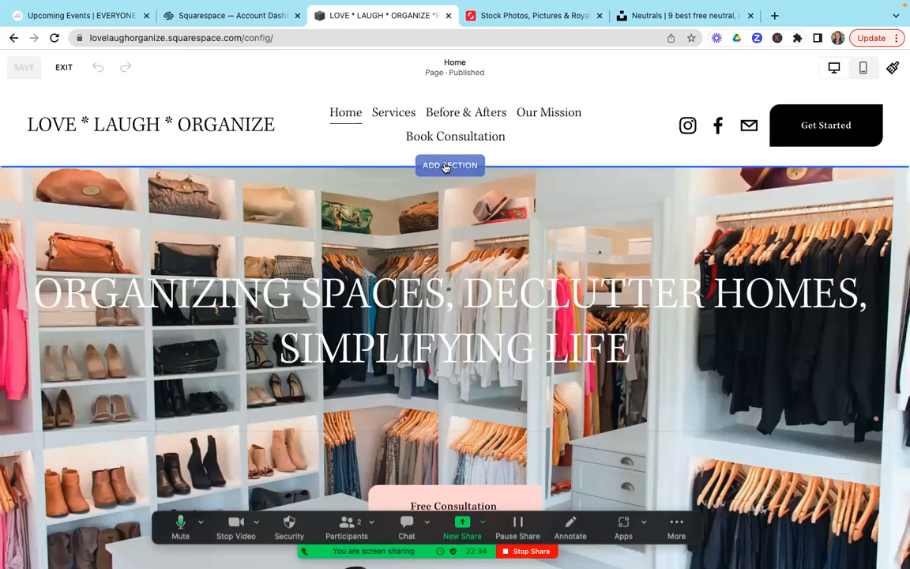
left_click(445, 167)
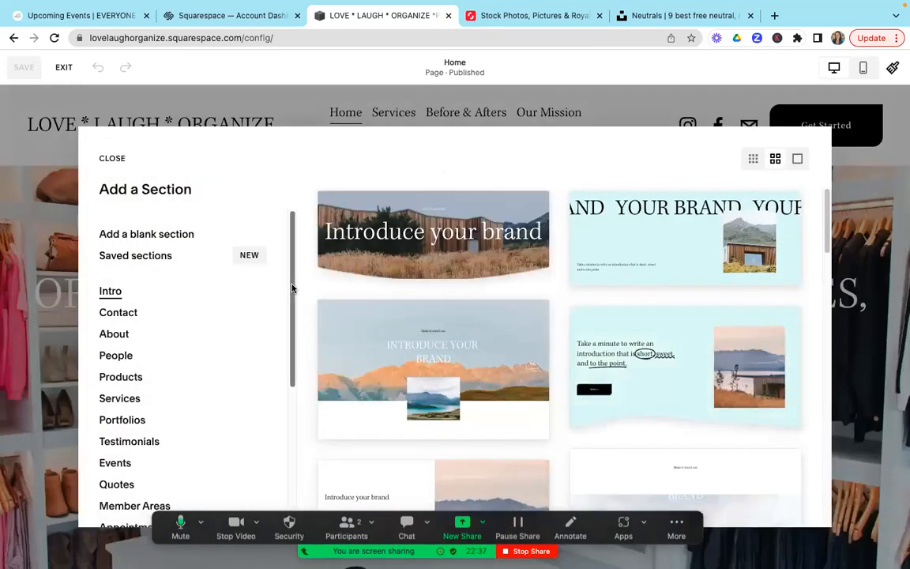
scroll(294, 300, "down", 1)
left_click_drag(295, 311, 293, 261)
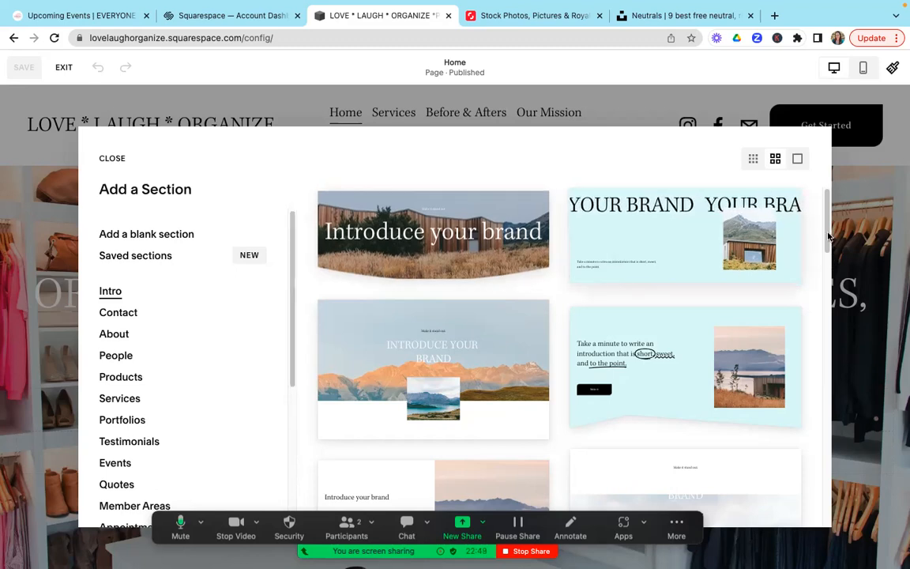
Step: Browse the Intro section layouts down to the end of the collection
scroll(828, 247, "down", 2)
scroll(828, 248, "down", 2)
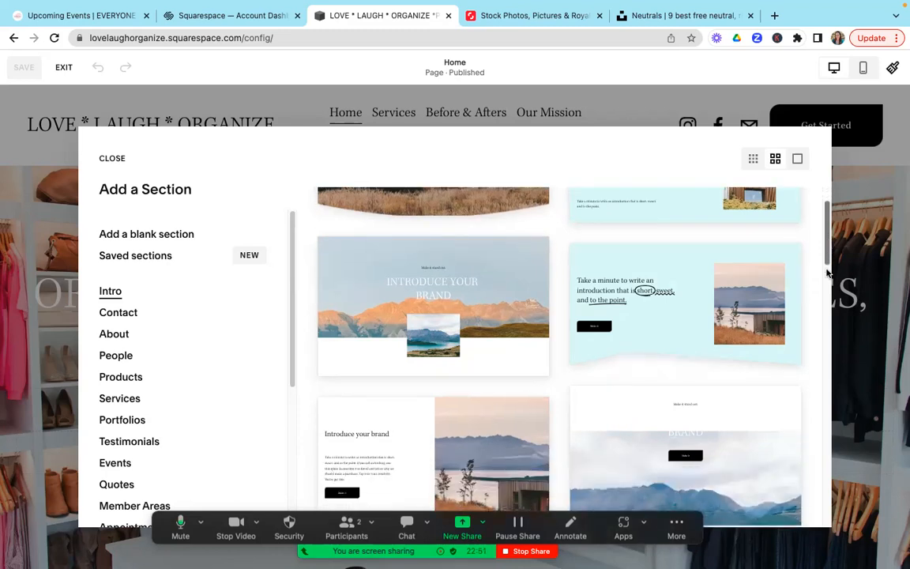
scroll(829, 257, "down", 4)
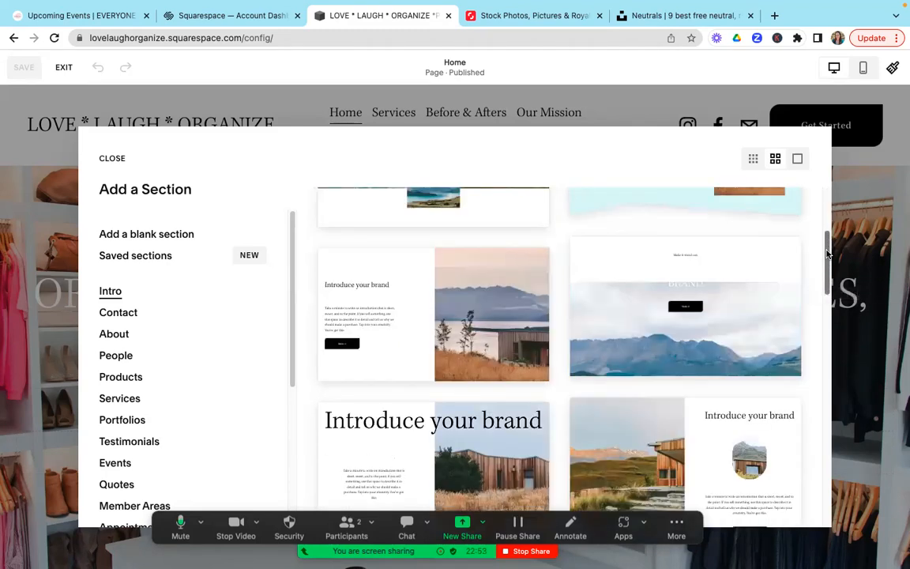
scroll(828, 269, "down", 3)
scroll(829, 277, "down", 2)
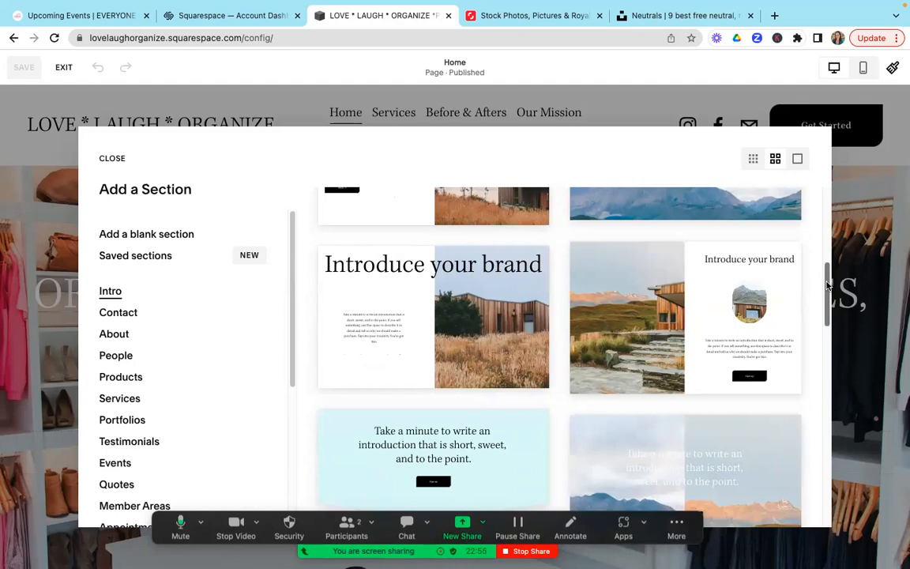
scroll(828, 294, "down", 2)
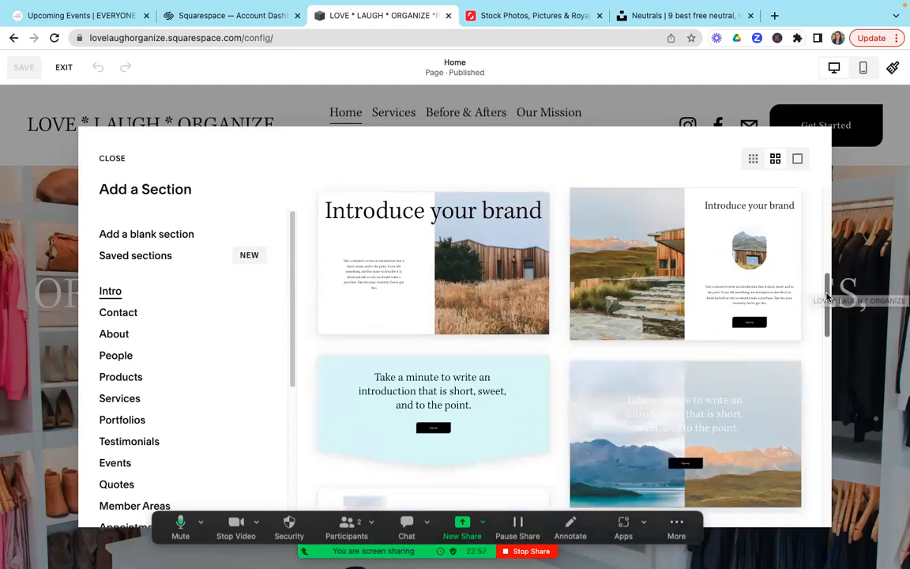
left_click_drag(829, 296, 823, 377)
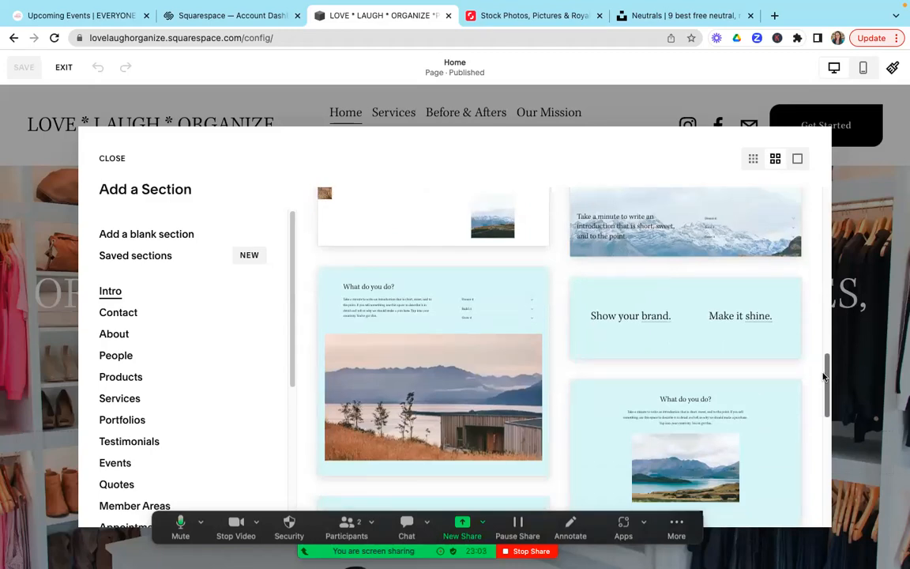
left_click_drag(823, 377, 824, 375)
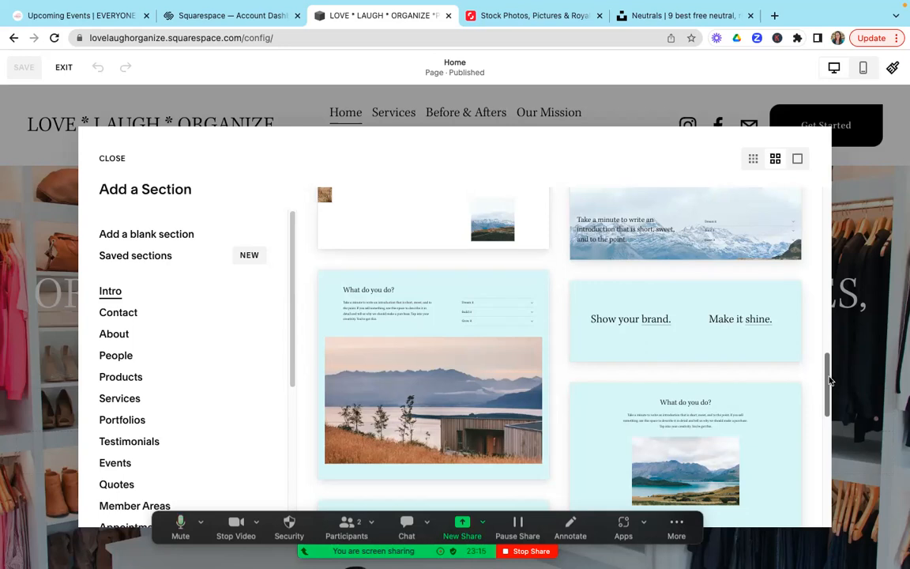
left_click_drag(830, 382, 828, 446)
scroll(828, 447, "down", 5)
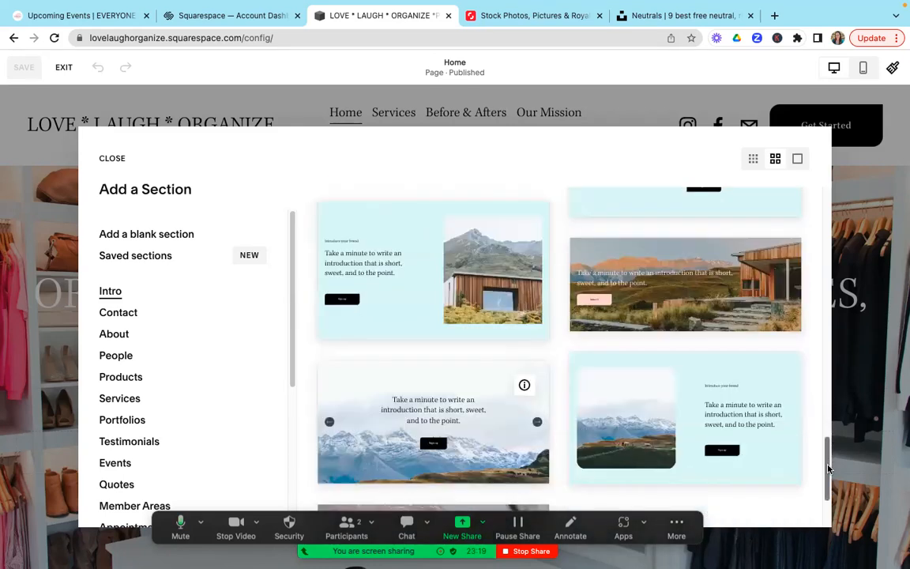
scroll(829, 463, "up", 2)
scroll(830, 475, "down", 4)
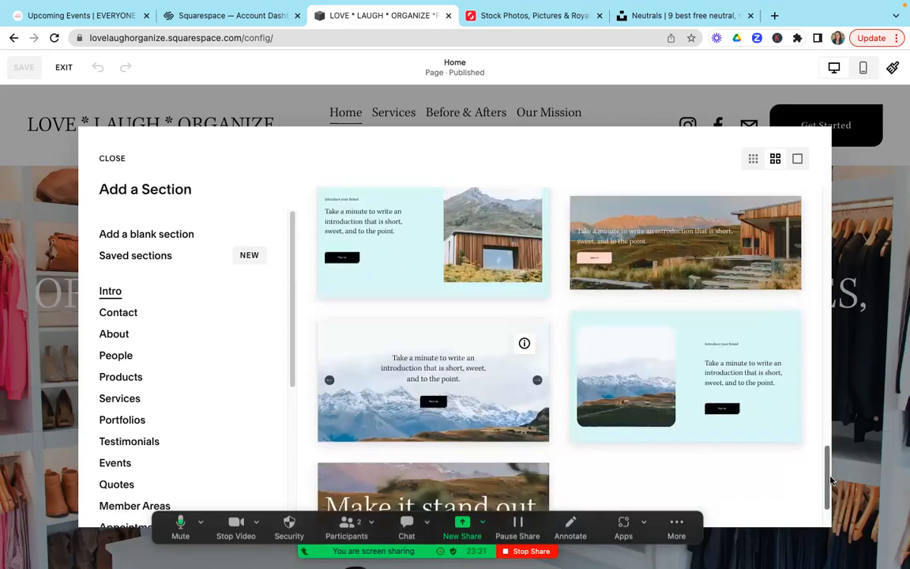
Step: Insert the "Make it stand out." Intro section between the header and the hero banner
mouse_move(830, 502)
left_mouse_down()
mouse_move(818, 393)
mouse_move(822, 506)
left_mouse_up()
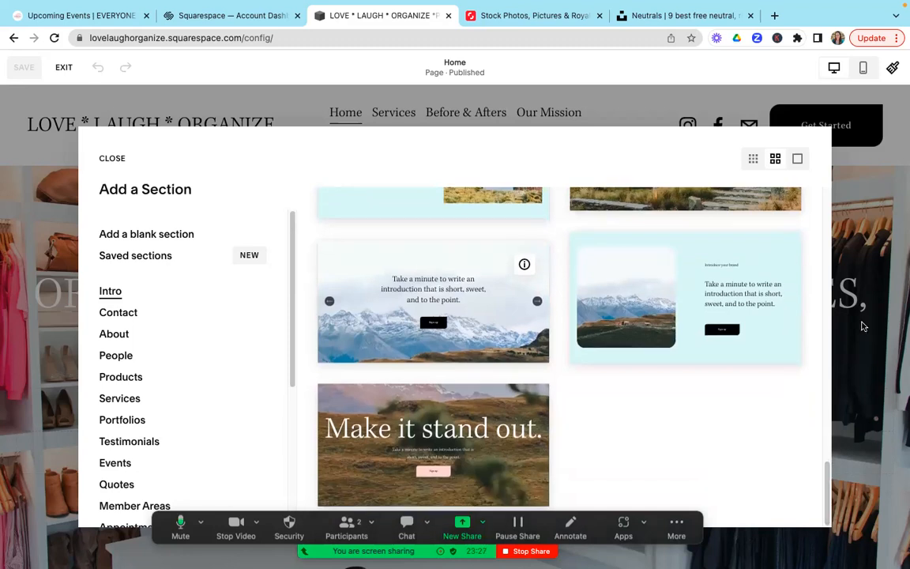
left_click(484, 428)
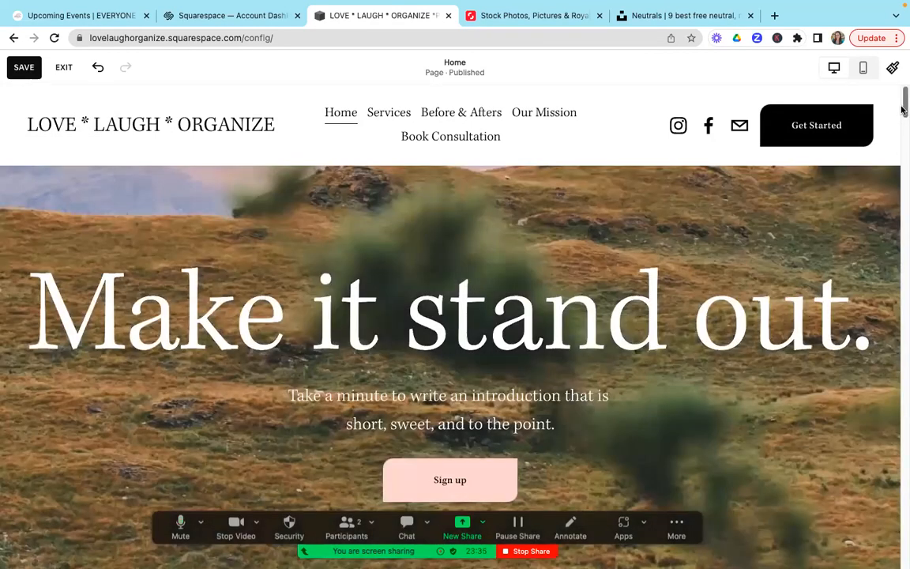
mouse_move(903, 124)
left_mouse_down()
mouse_move(902, 149)
mouse_move(903, 123)
left_mouse_up()
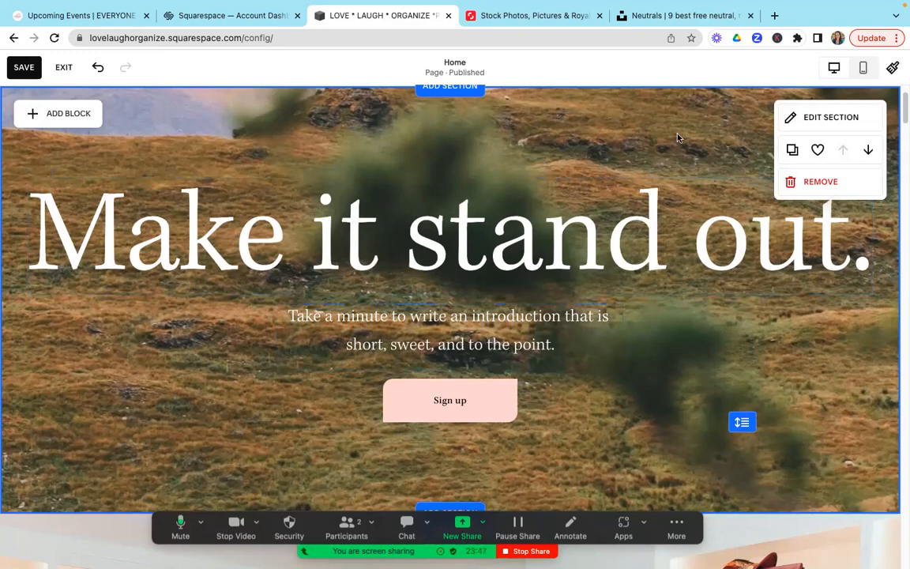
Step: Show the new section's grid, move the "Make it stand out." heading one column right, and return it to its original column
left_click(801, 120)
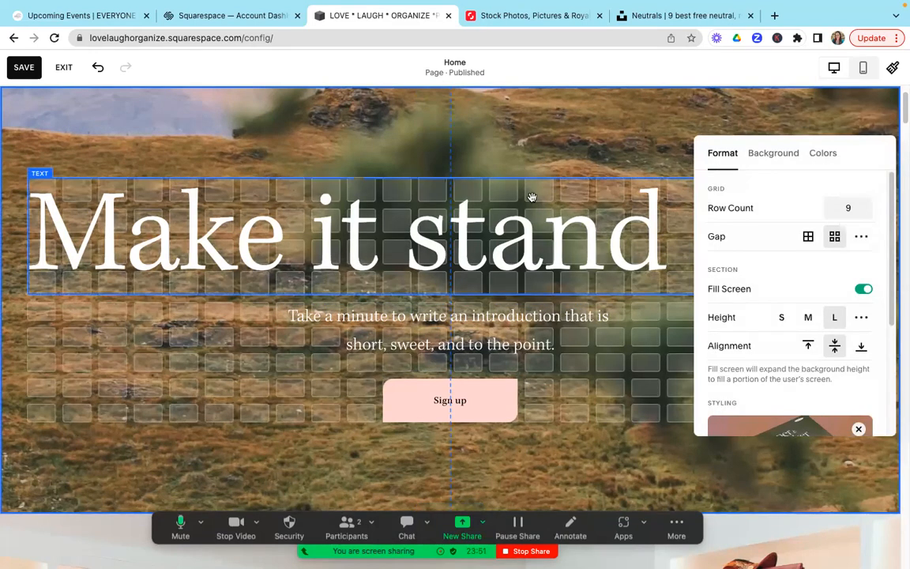
left_click_drag(520, 284, 668, 179)
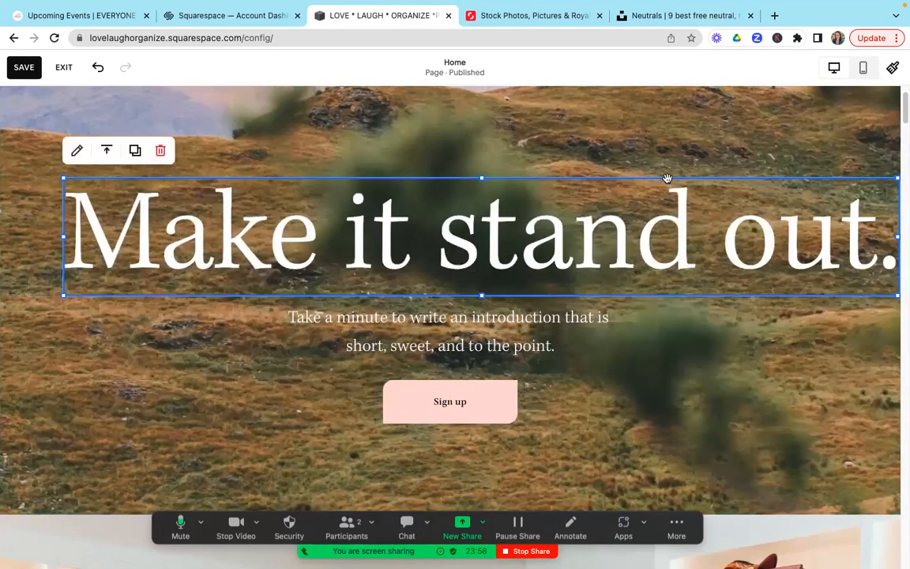
left_click(591, 213)
left_click_drag(591, 213, 542, 215)
left_click(653, 142)
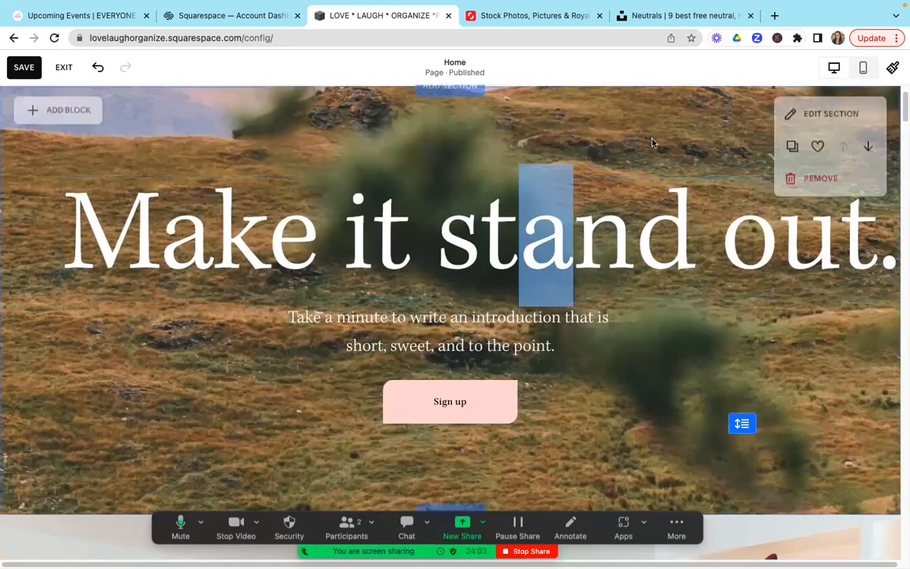
left_click(810, 121)
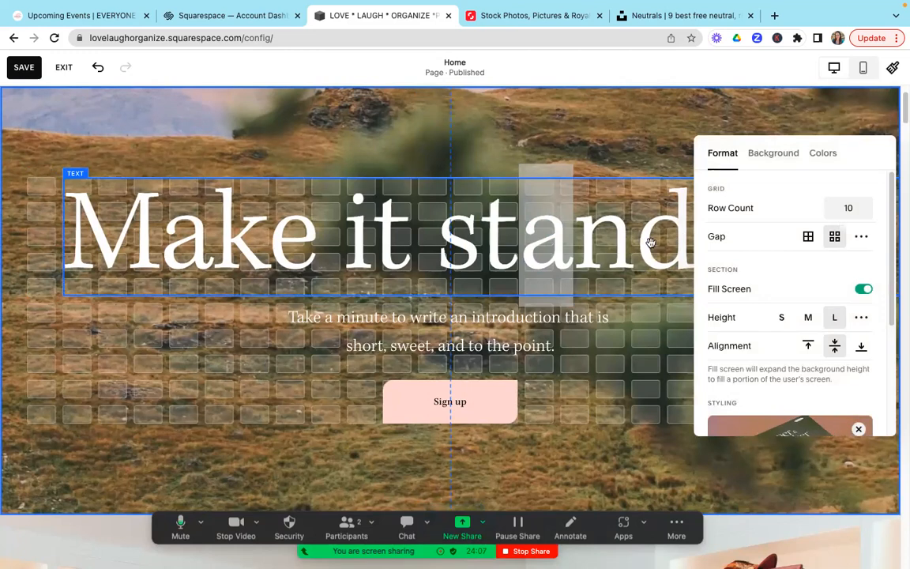
mouse_move(603, 245)
left_mouse_down()
mouse_move(527, 251)
mouse_move(677, 274)
mouse_move(647, 252)
mouse_move(605, 246)
mouse_move(613, 241)
left_mouse_up()
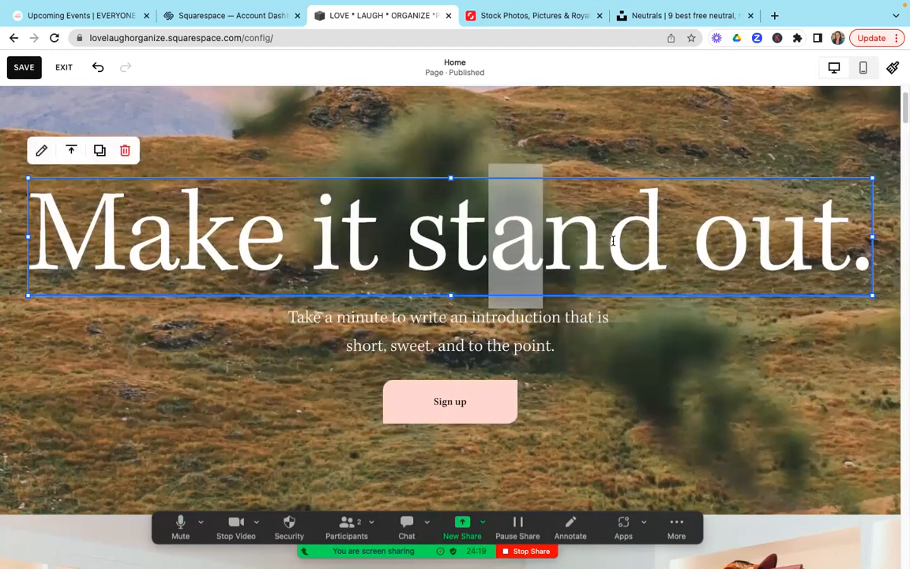
left_click(603, 153)
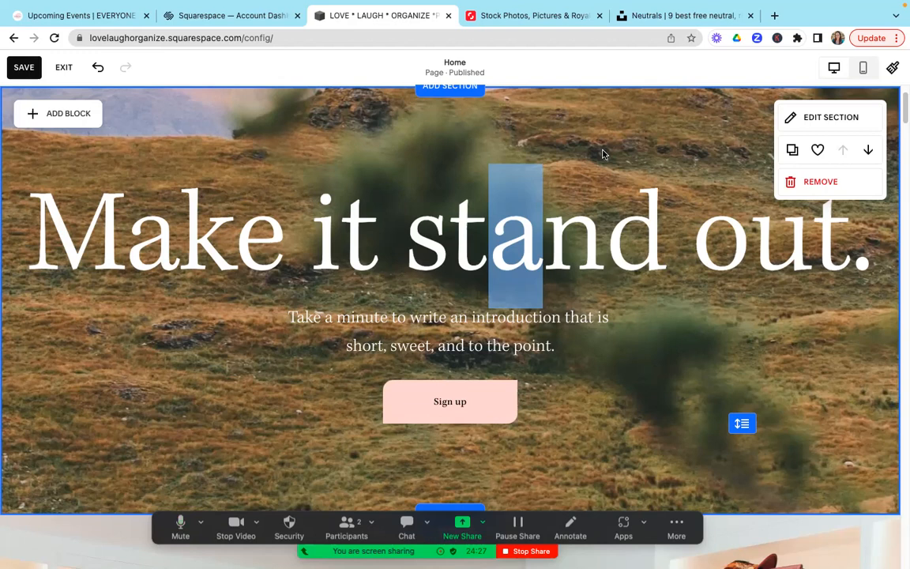
Step: Apply the Paragraph 3 style to the introduction sentence below the "Make it stand out." heading
left_click(530, 325)
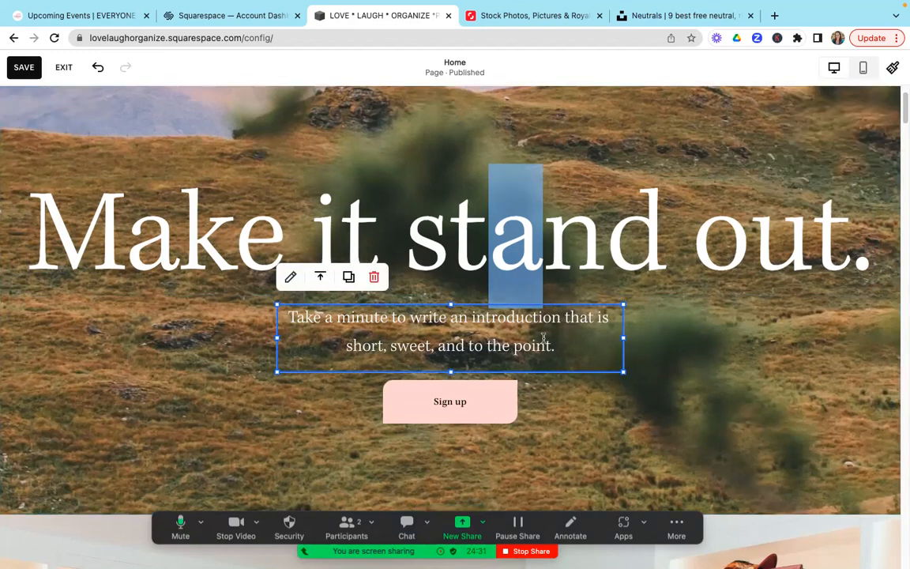
left_click(556, 343)
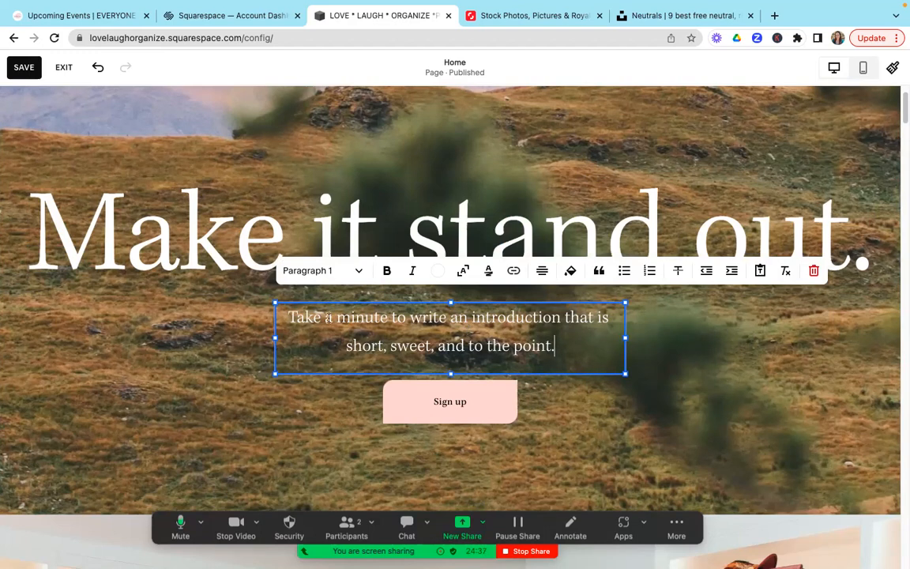
left_click_drag(300, 317, 566, 351)
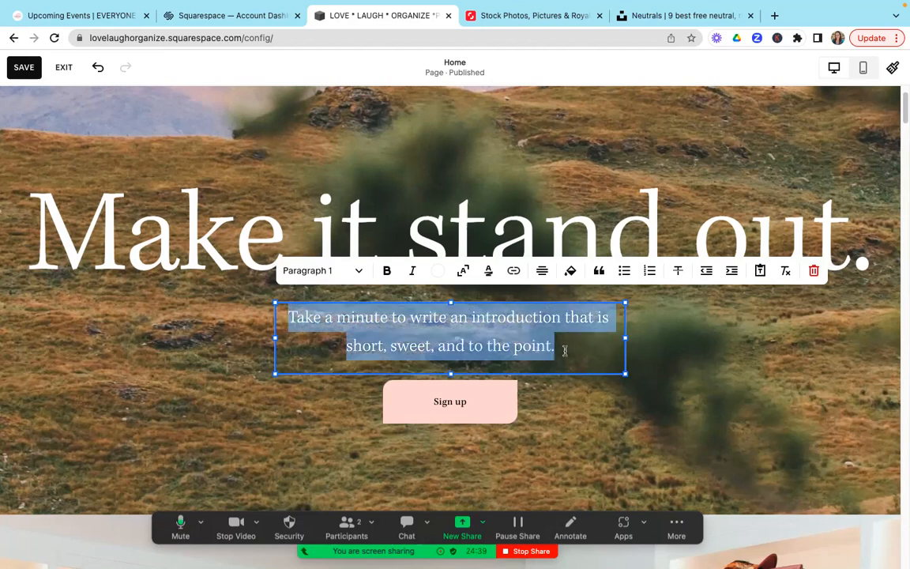
left_click(355, 273)
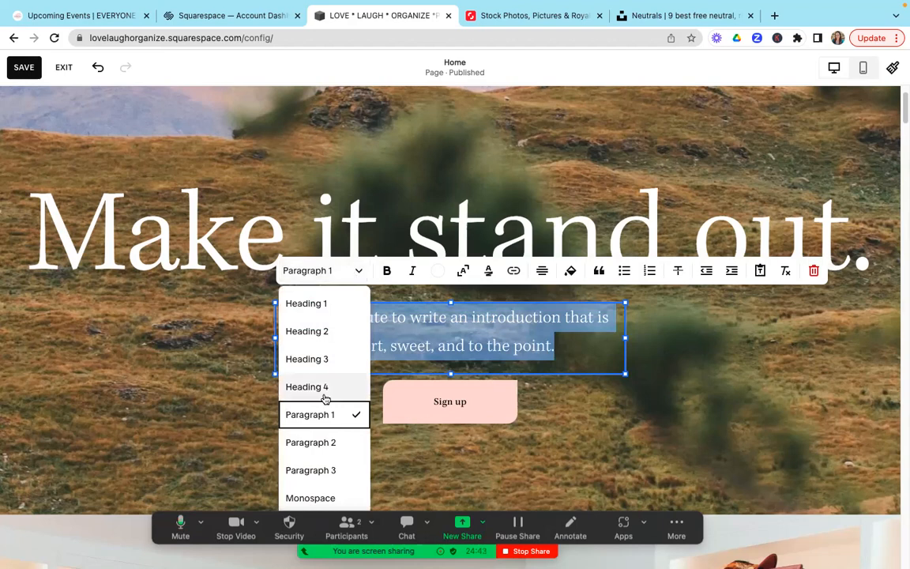
left_click(316, 472)
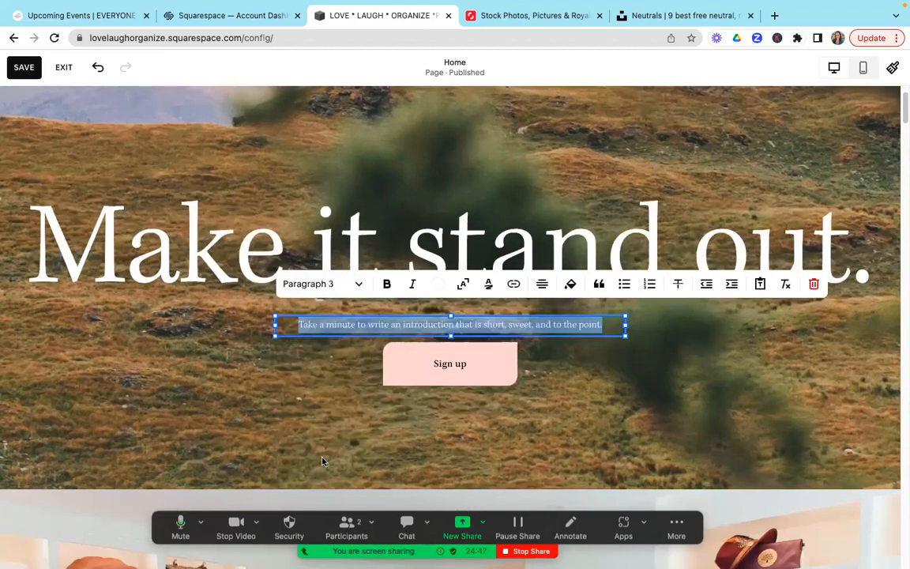
Step: Change the introduction sentence to Heading 3 and widen its text block on both sides so it fits on one line
left_click(357, 285)
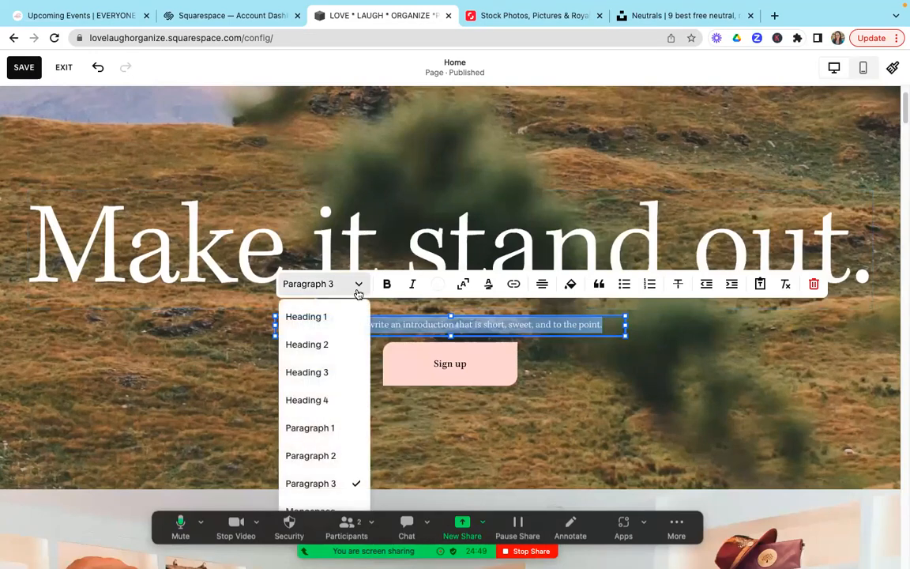
left_click(337, 364)
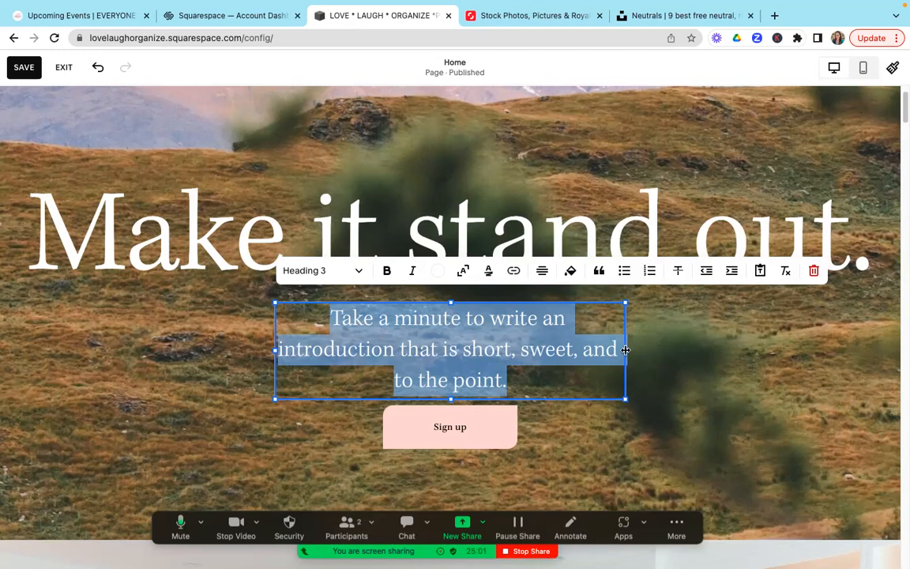
left_click_drag(626, 351, 830, 350)
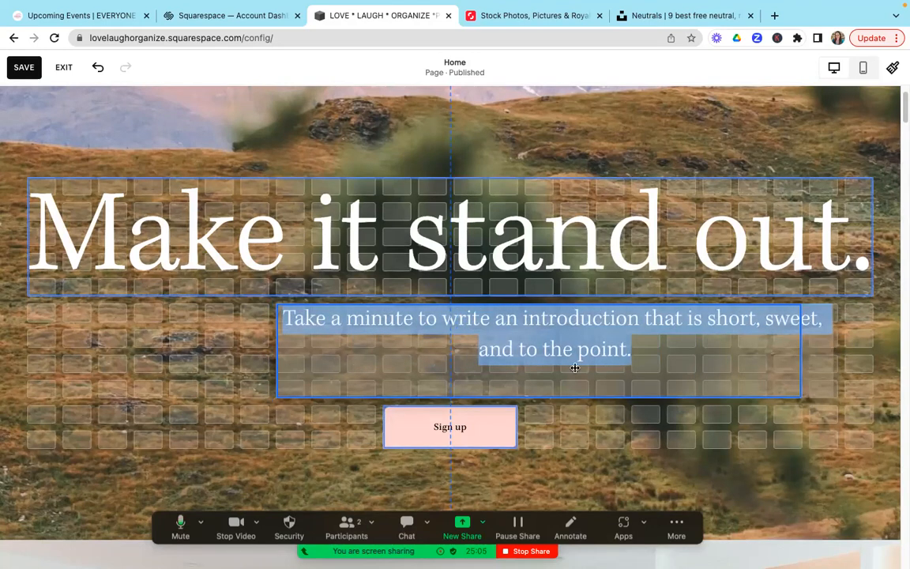
left_click_drag(276, 354, 70, 317)
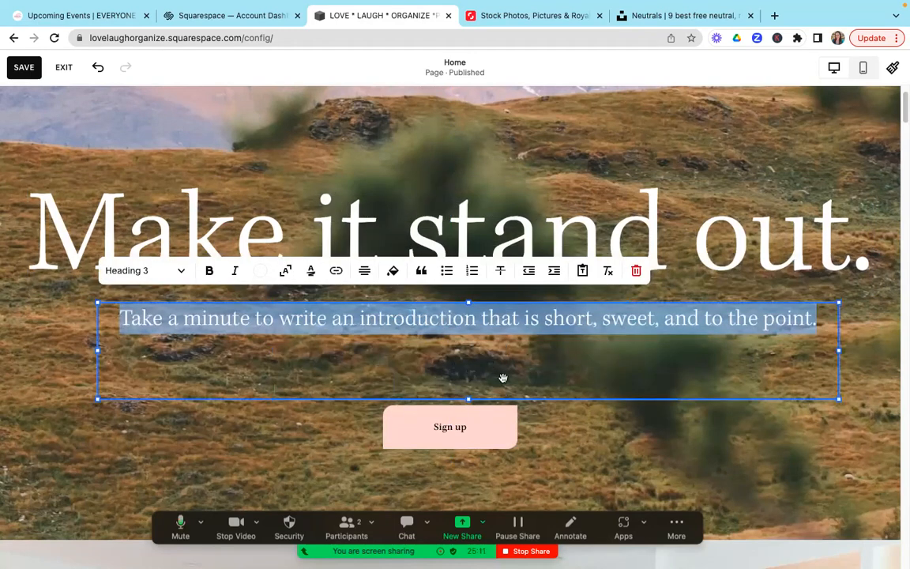
left_click(574, 427)
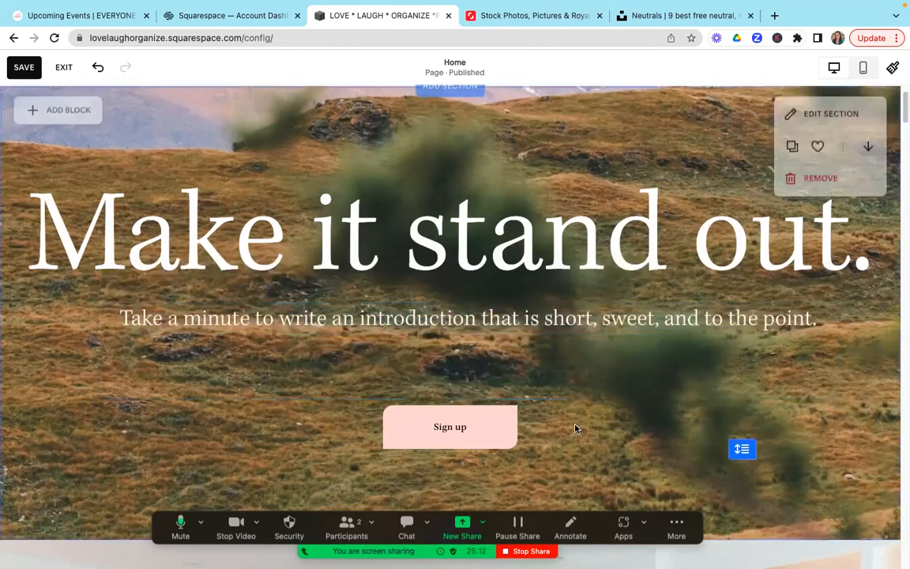
Step: Change the text of the "Sign up" button in the new section to "Learn more"
left_click(496, 426)
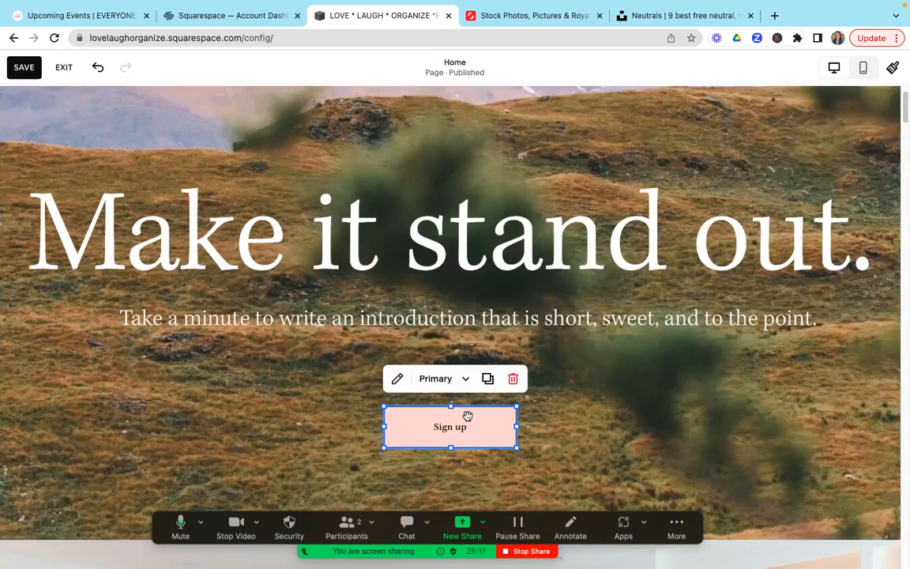
left_click(396, 380)
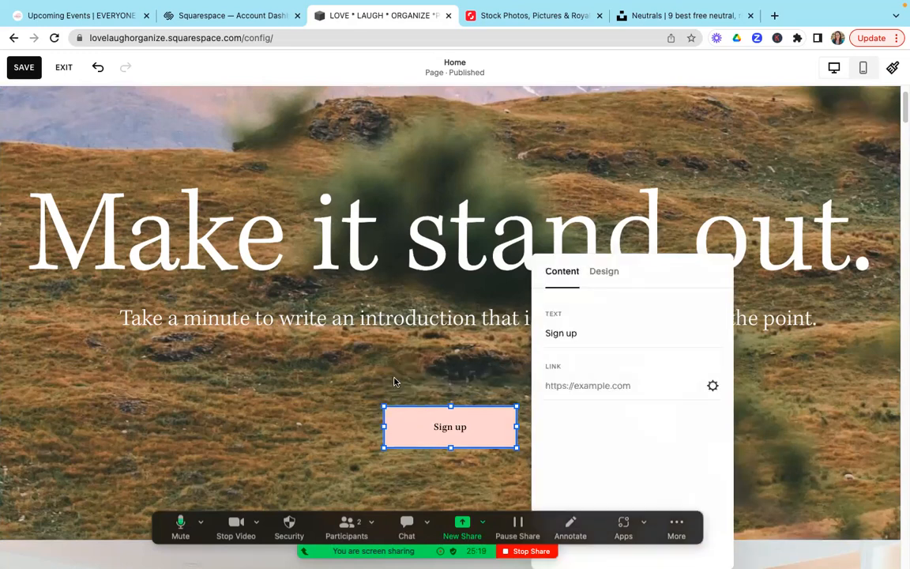
left_click(584, 332)
key("BackSpace")
key("BackSpace")
key("BackSpace")
key("BackSpace")
key("BackSpace")
key("BackSpace")
key("BackSpace")
type("Learn more")
Step: Link the "Learn more" button to the site's Before & Afters page and save the link
left_click(584, 390)
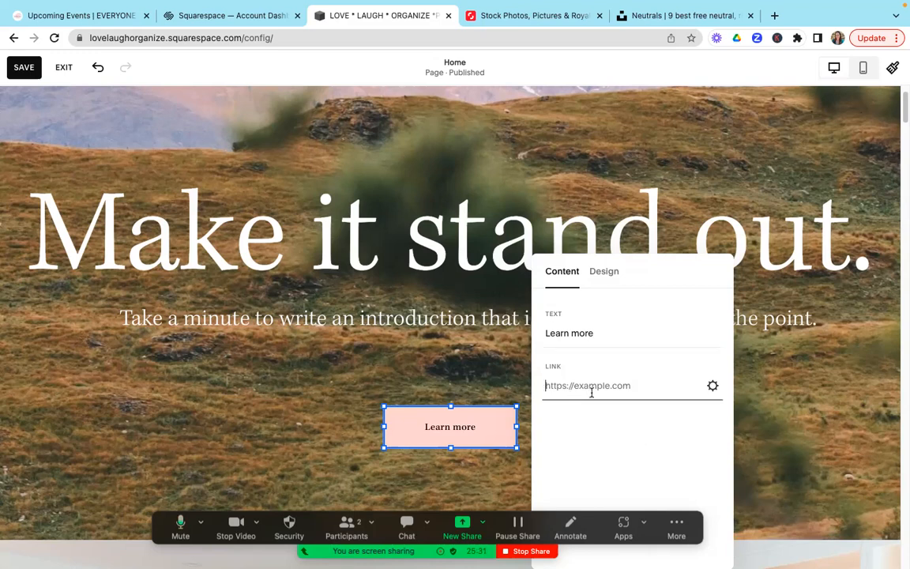
left_click(714, 387)
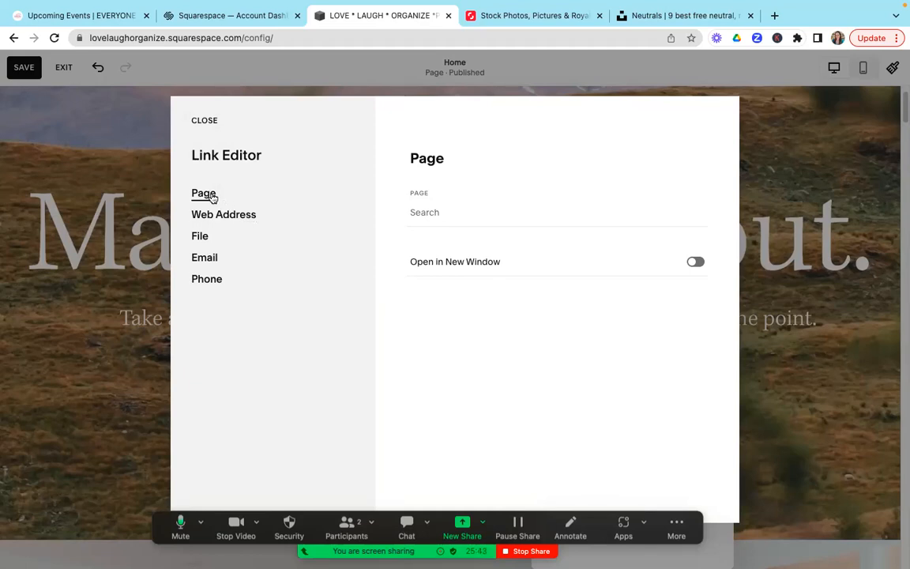
left_click(439, 213)
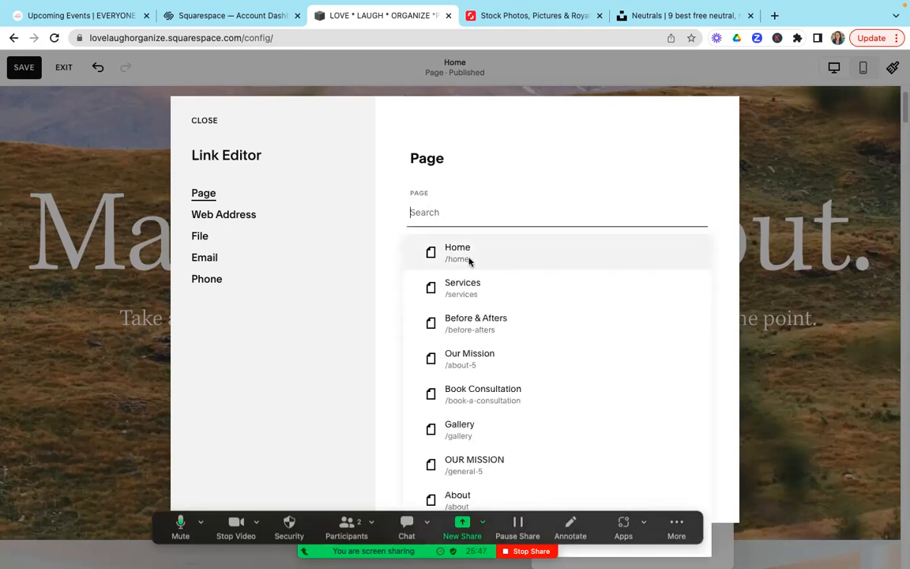
left_click(486, 325)
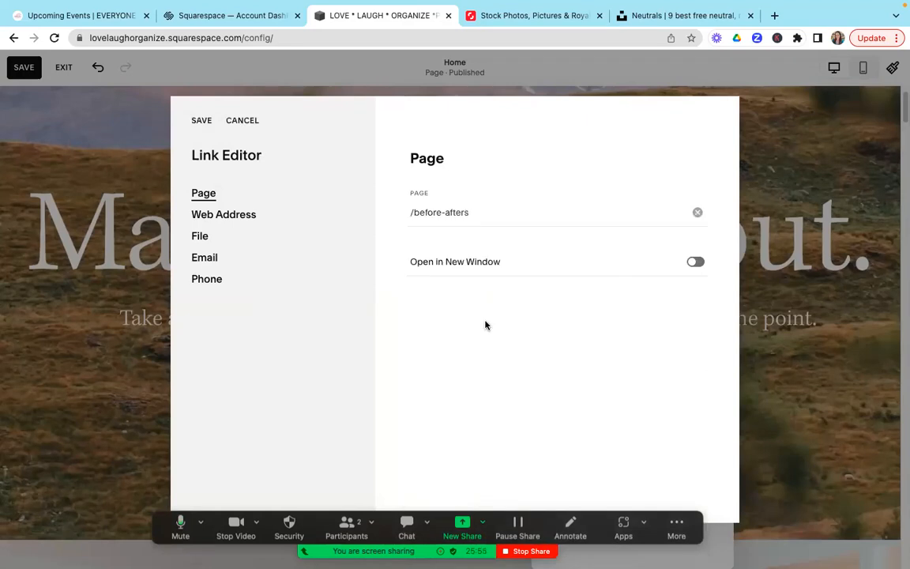
left_click(201, 121)
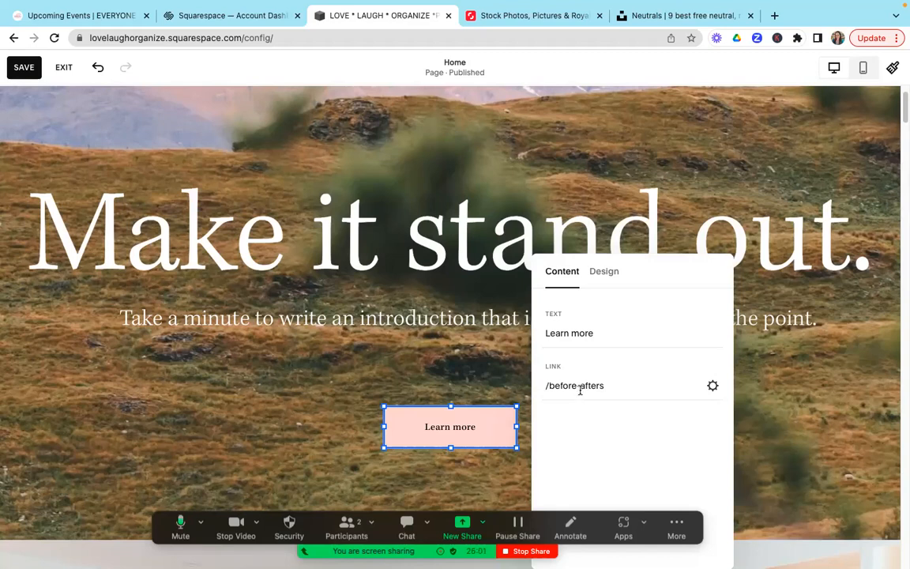
Step: Exit the Home page editor without saving, discarding the added section and its changes
mouse_move(904, 117)
left_mouse_down()
mouse_move(903, 139)
mouse_move(904, 106)
left_mouse_up()
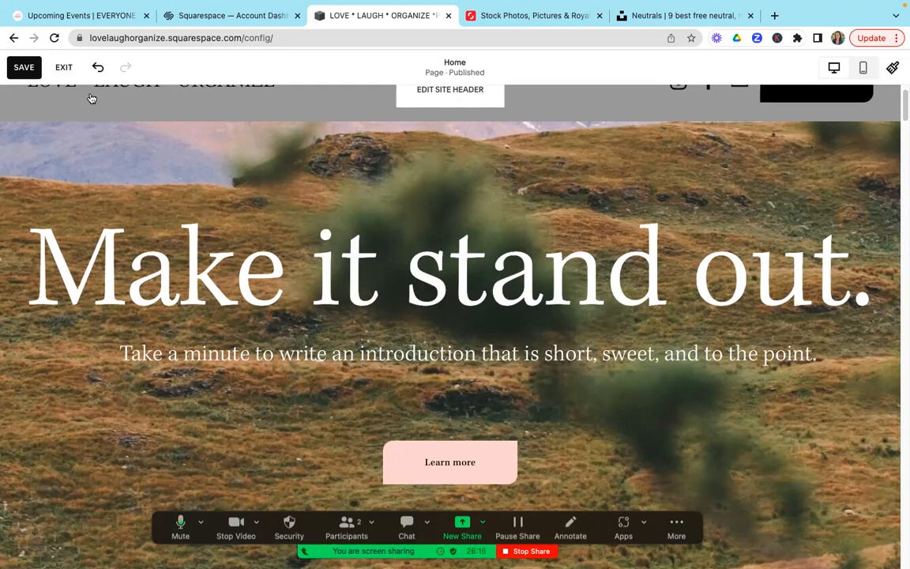
left_click(65, 70)
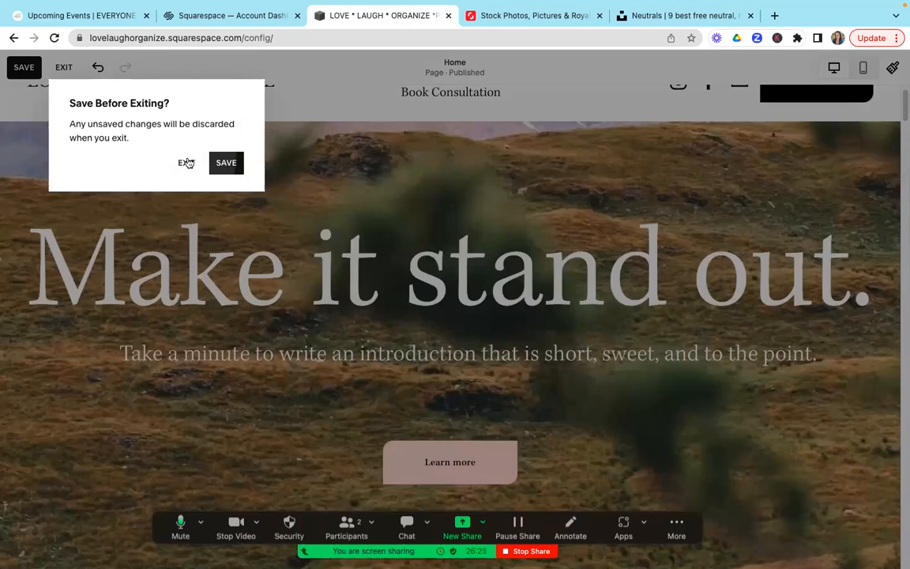
left_click(186, 163)
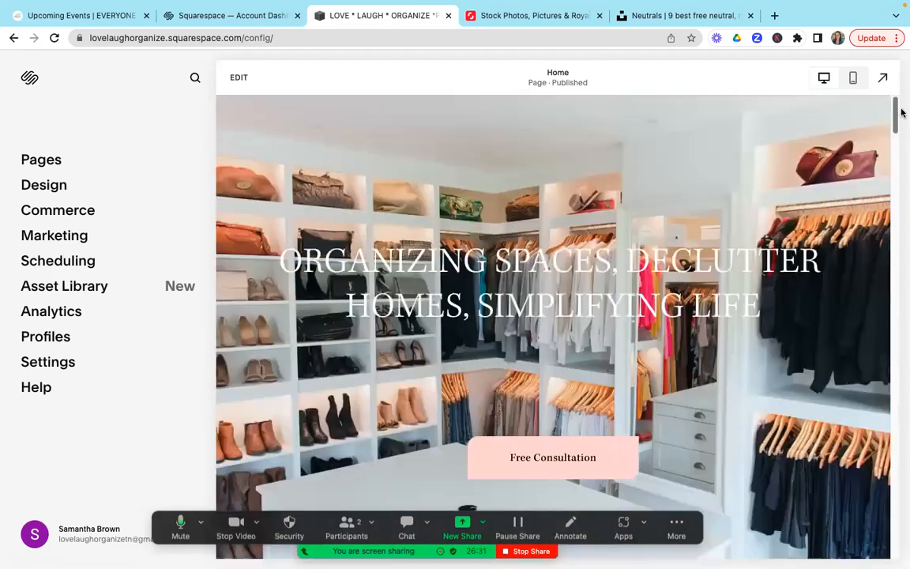
Step: Reopen the Home page for editing and bring up the section layouts for a new section below the Free Consultation banner
mouse_move(902, 113)
left_mouse_down()
mouse_move(902, 223)
mouse_move(902, 131)
mouse_move(902, 209)
mouse_move(899, 143)
left_mouse_up()
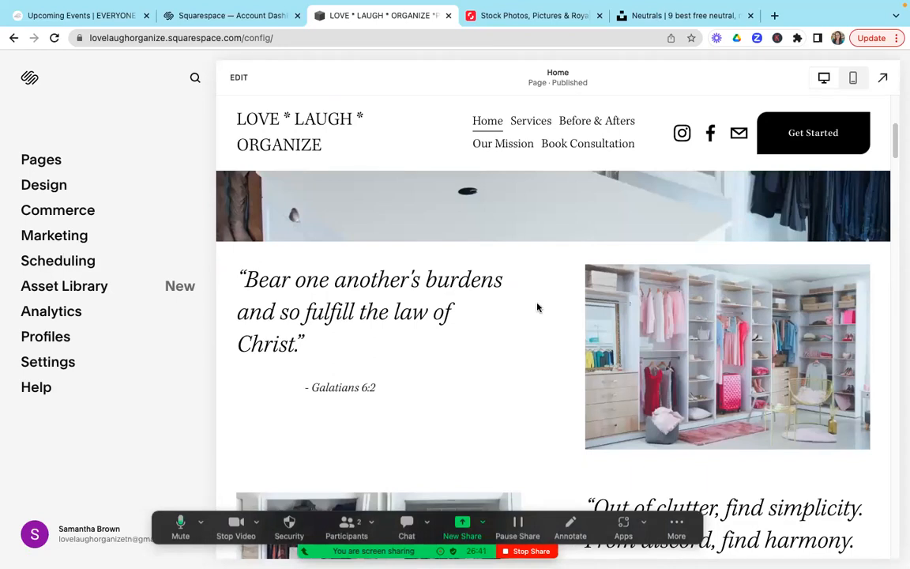
left_click(237, 83)
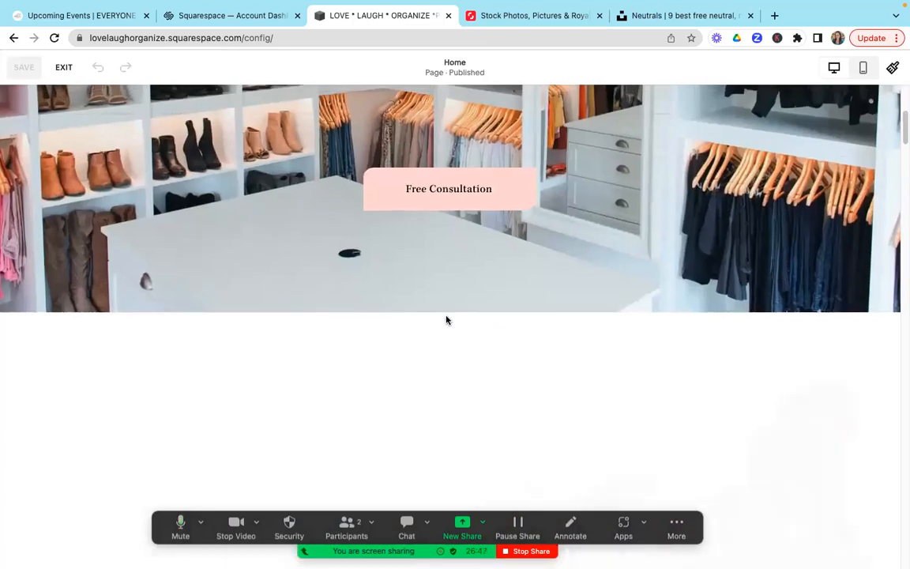
mouse_move(445, 314)
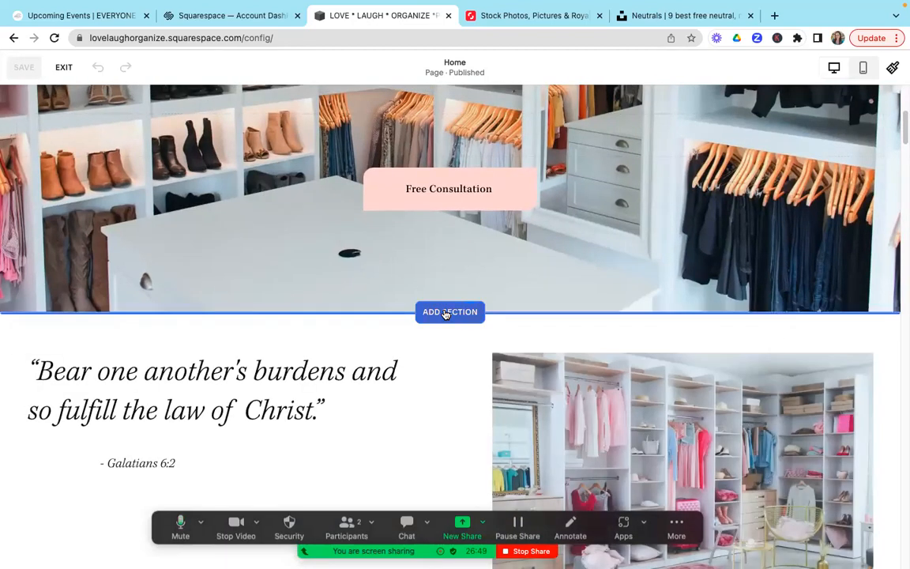
left_click(447, 313)
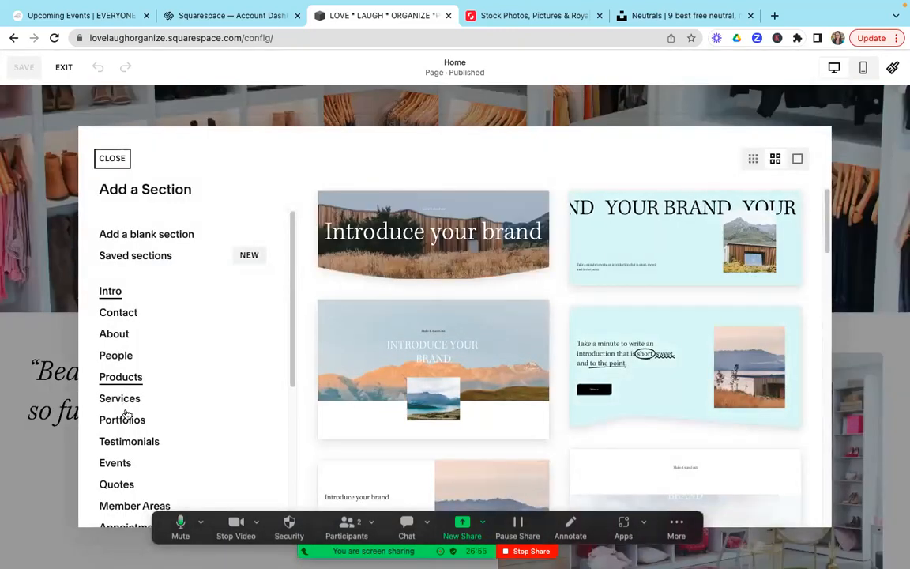
Step: Browse the Services, People, Images, Portfolios and Products section layouts
left_click(126, 399)
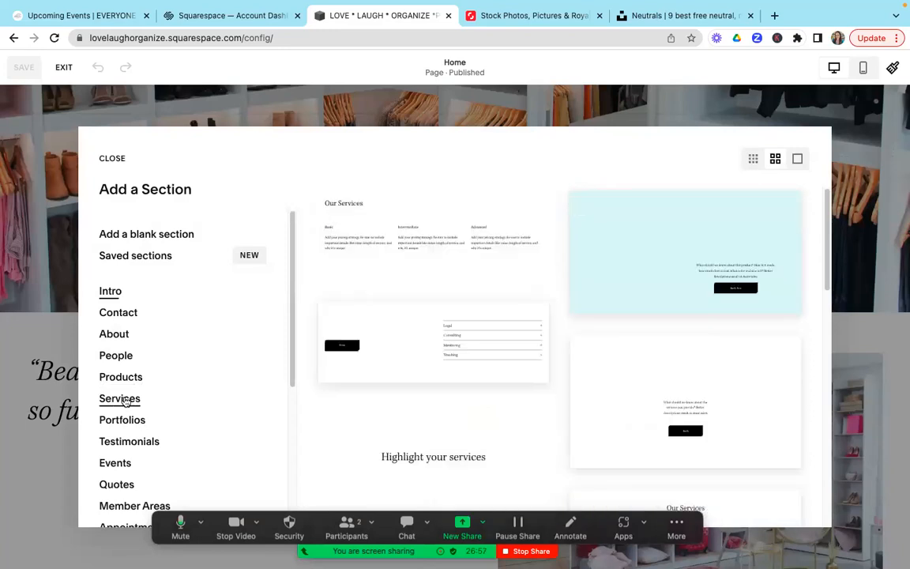
left_click(123, 357)
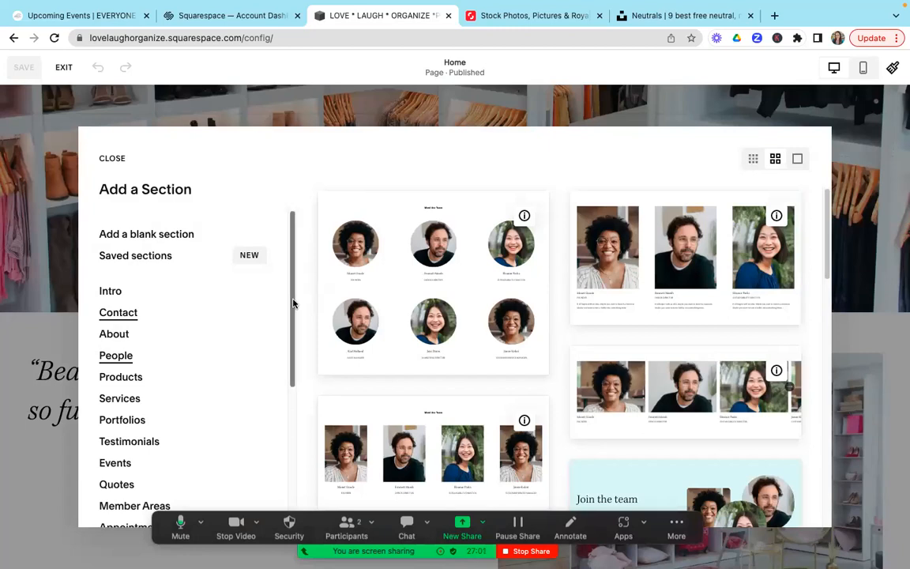
left_click_drag(292, 304, 293, 327)
left_click_drag(292, 353, 290, 416)
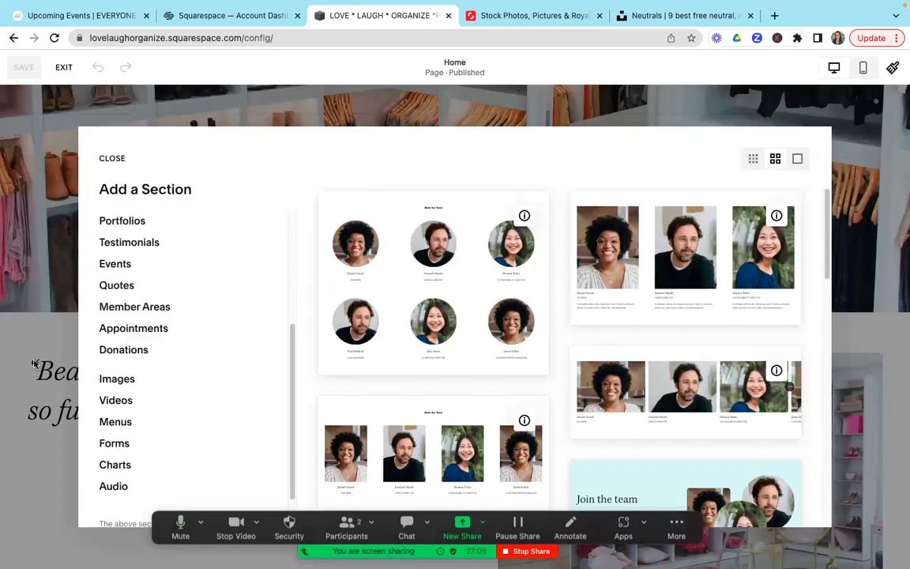
left_click(133, 383)
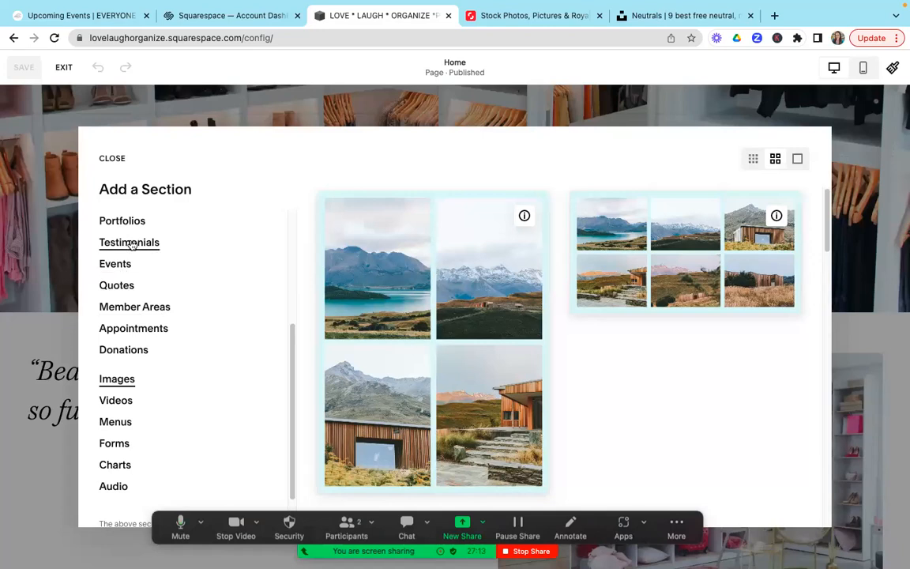
left_click(124, 223)
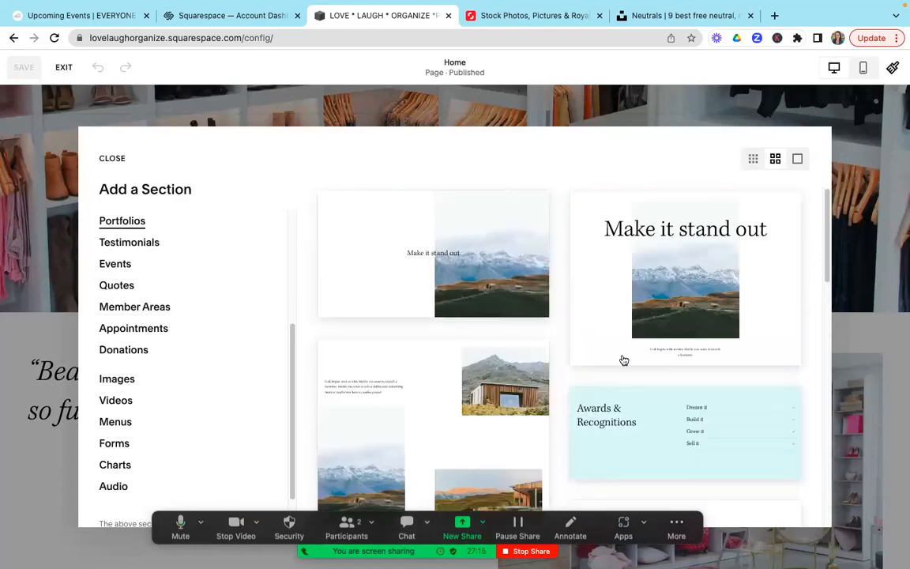
left_click_drag(828, 263, 839, 473)
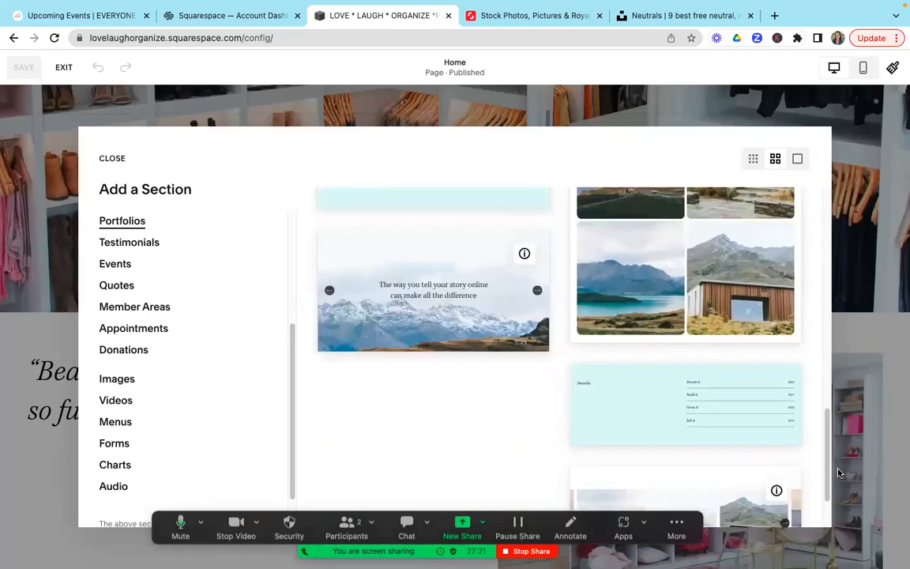
left_click_drag(292, 403, 294, 326)
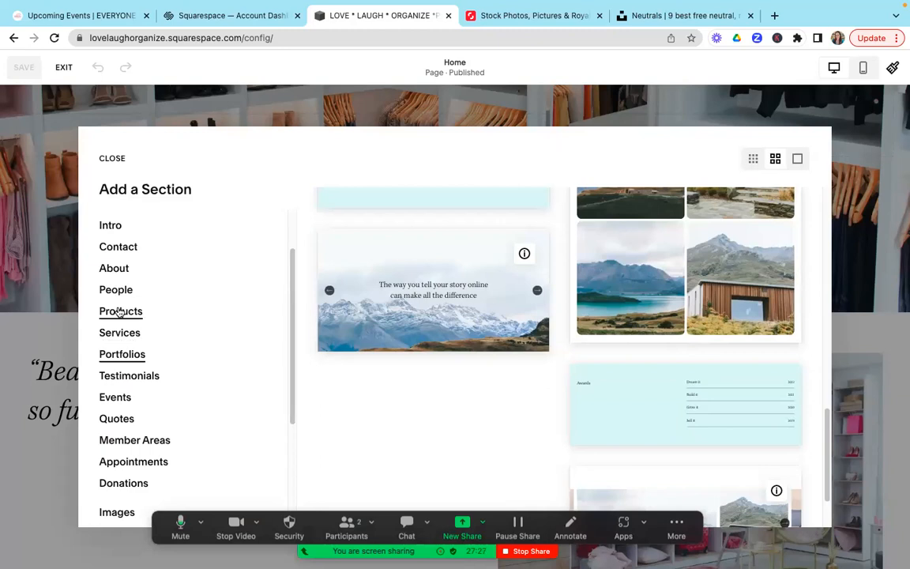
left_click(119, 311)
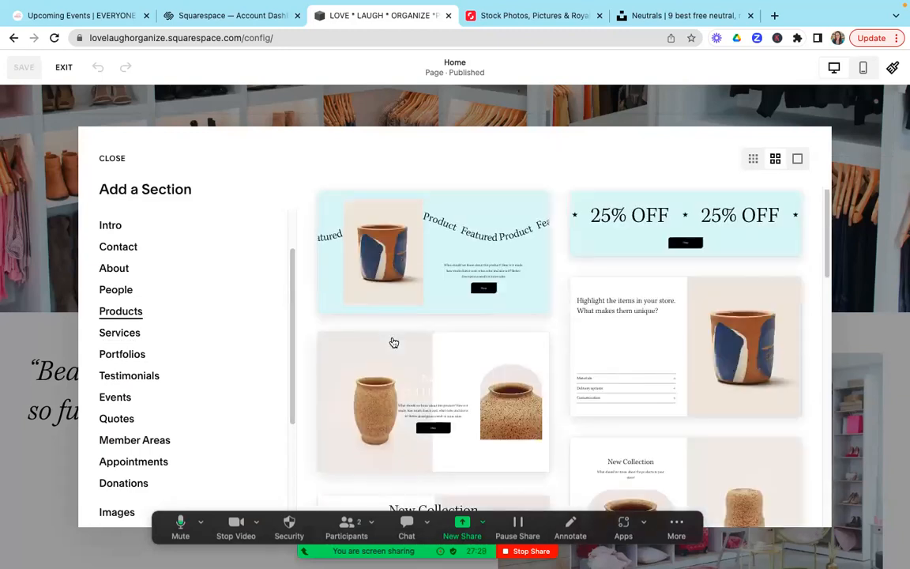
Step: Insert the About section layout with a large "Make it" heading beside a landscape image, between the Free Consultation banner and the Galatians quote
left_click(115, 270)
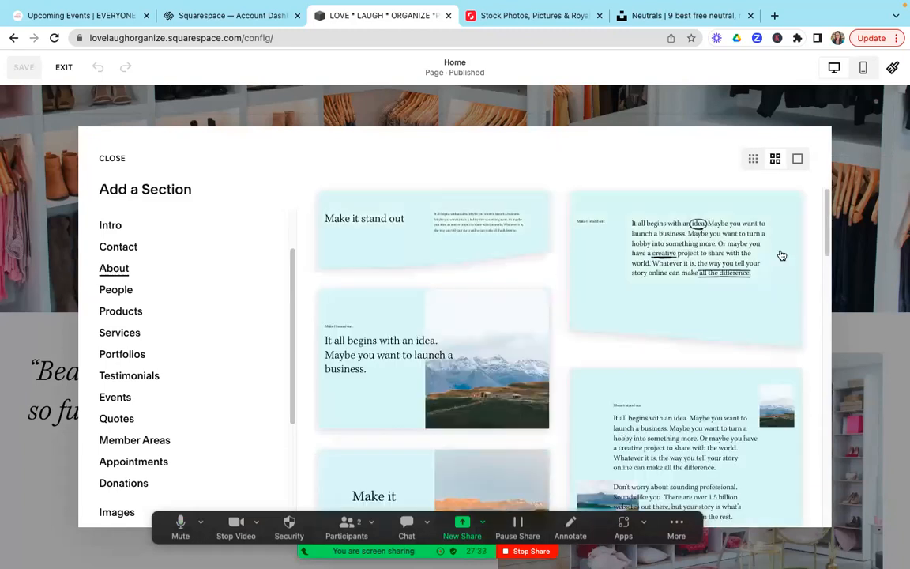
left_click_drag(825, 244, 837, 335)
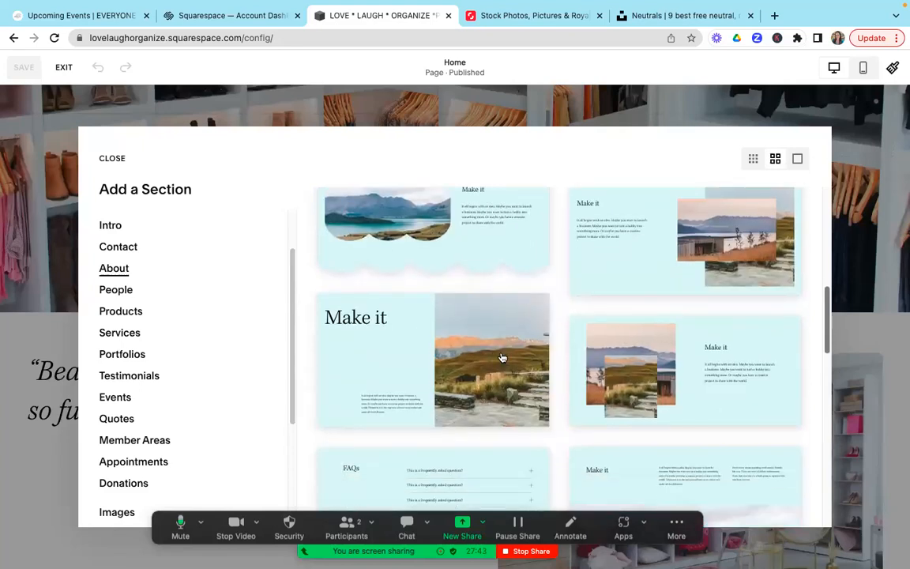
left_click(442, 351)
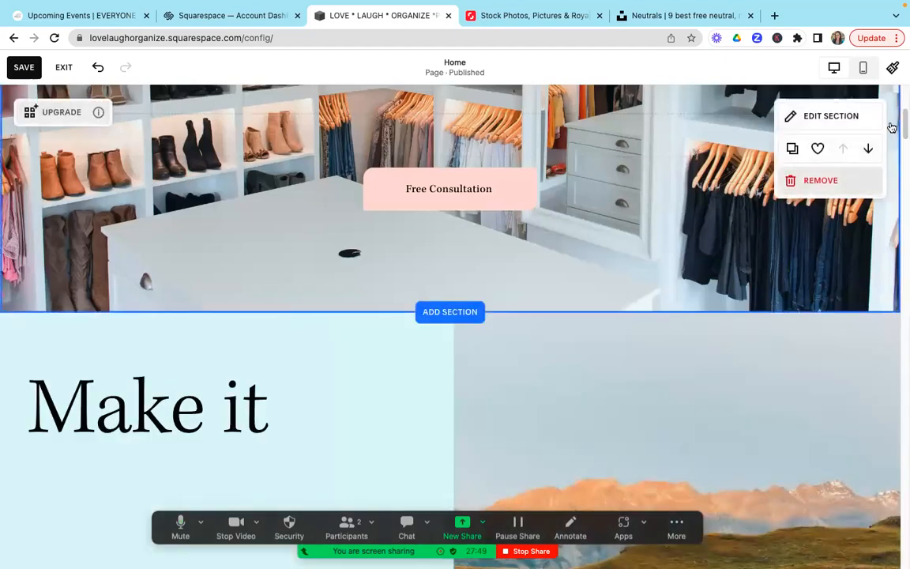
Step: Open the "Make it" section's format settings, set the grid row count to 15 and choose the gapless grid option
left_click_drag(905, 120, 902, 132)
mouse_move(761, 262)
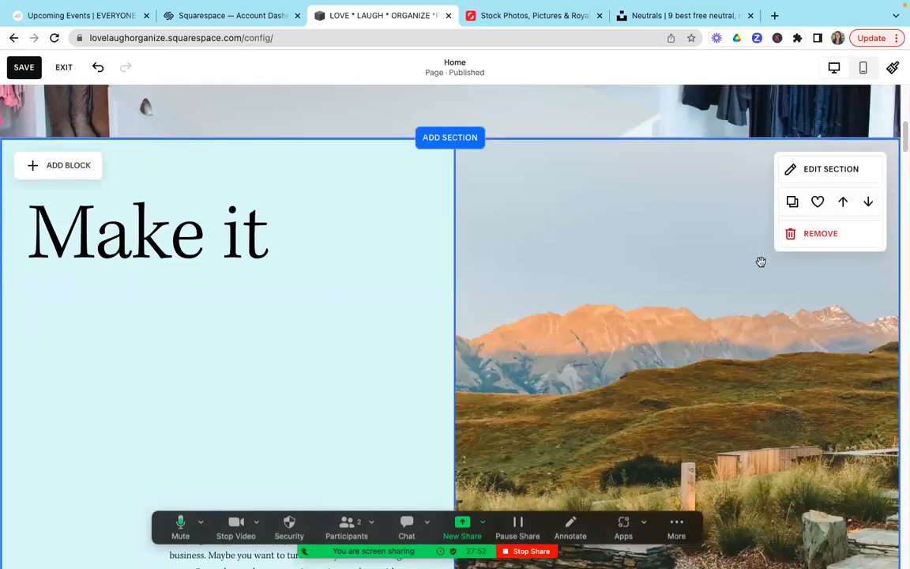
left_click(830, 170)
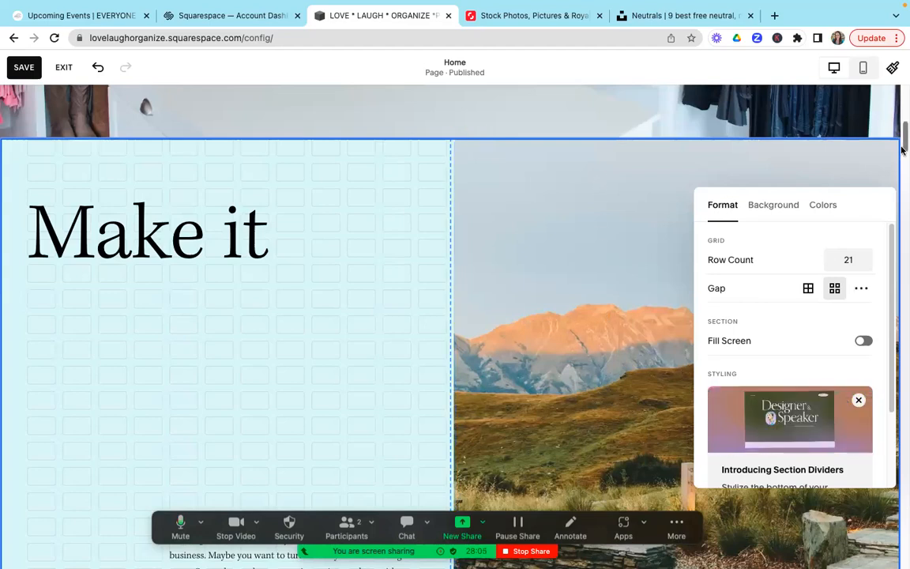
mouse_move(902, 146)
left_mouse_down()
mouse_move(903, 161)
mouse_move(901, 148)
left_mouse_up()
left_click(860, 181)
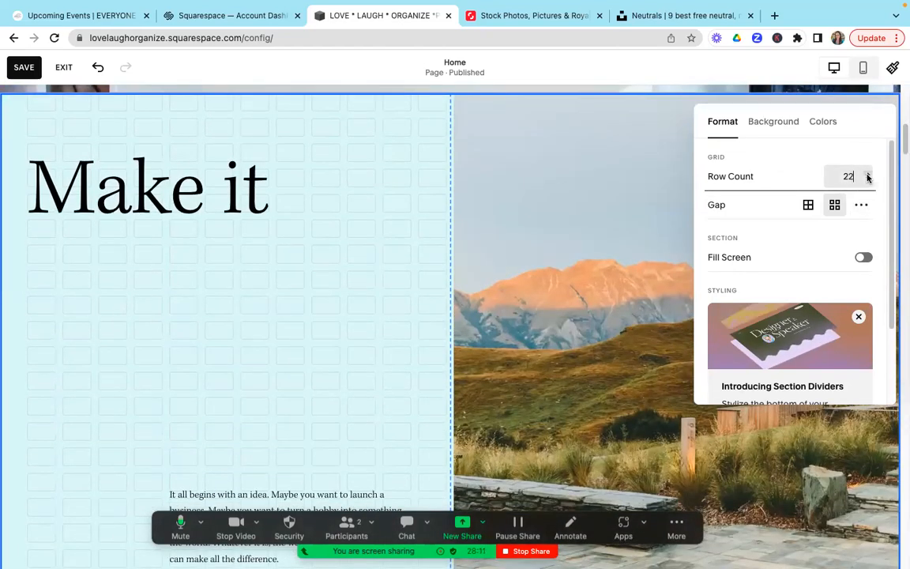
left_click(867, 178)
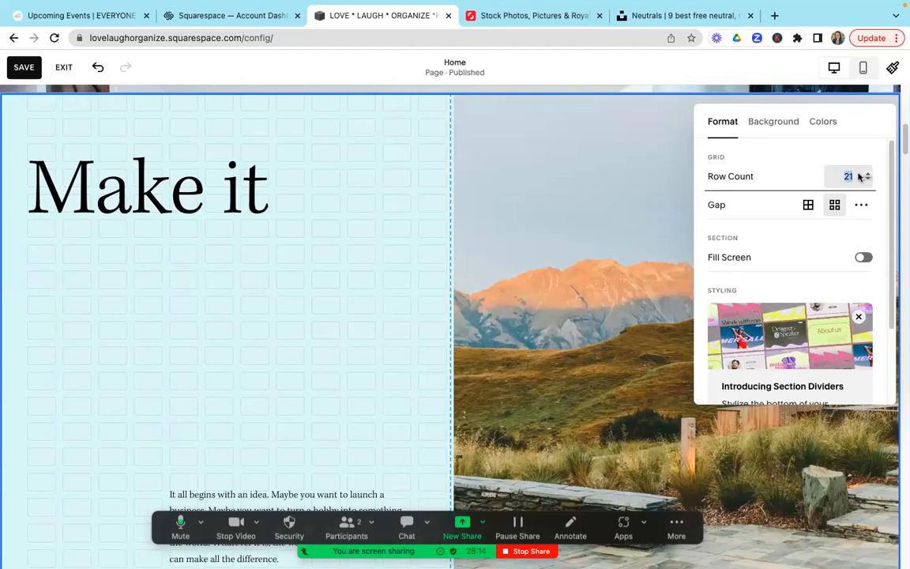
key("BackSpace")
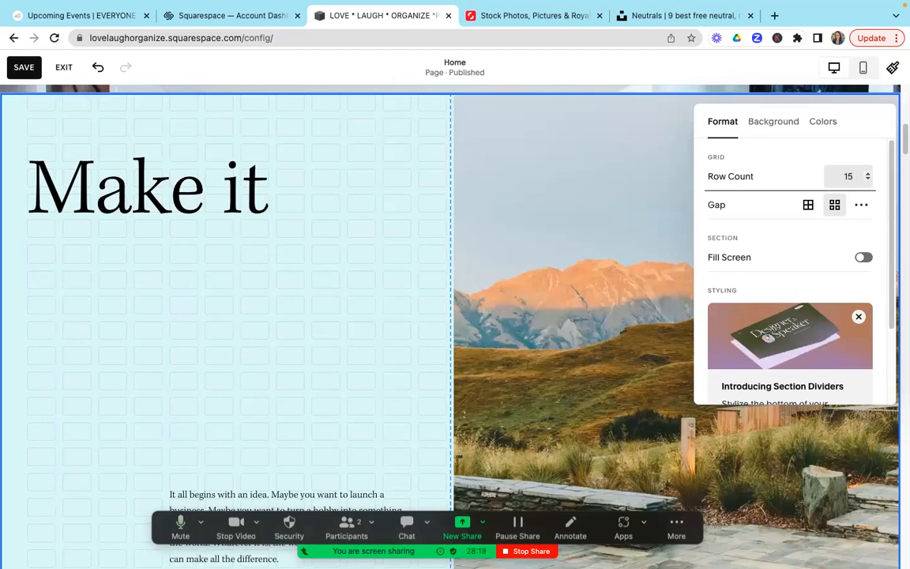
left_click(809, 209)
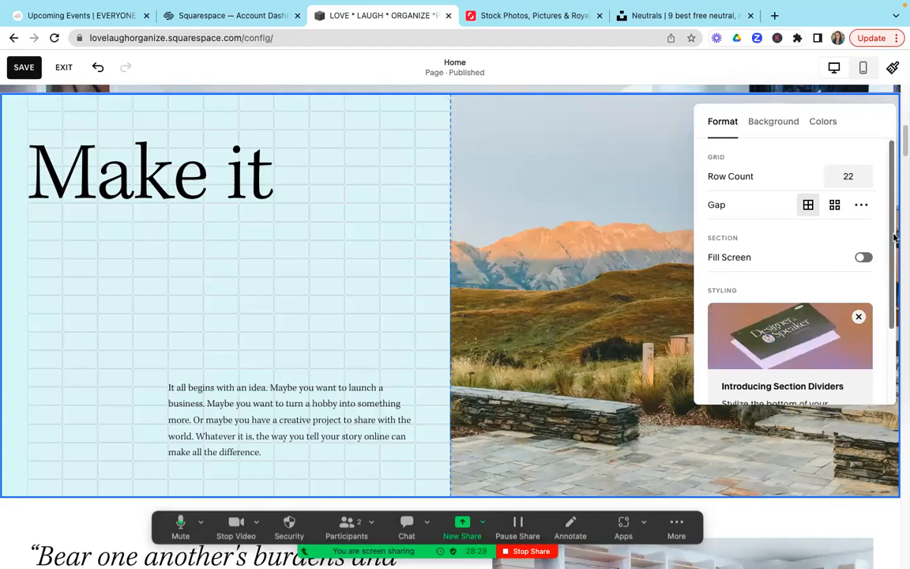
scroll(894, 237, "down", 2)
scroll(898, 245, "up", 1)
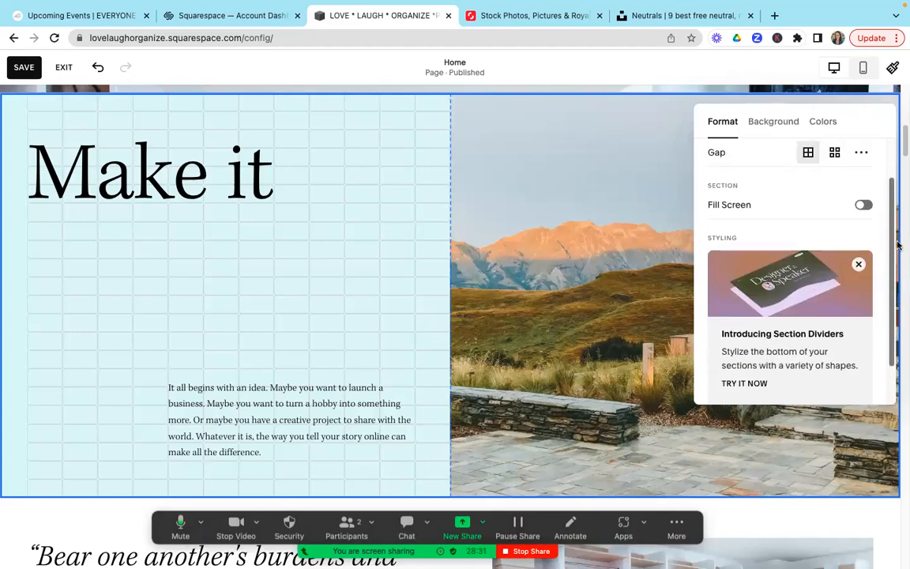
scroll(898, 245, "up", 1)
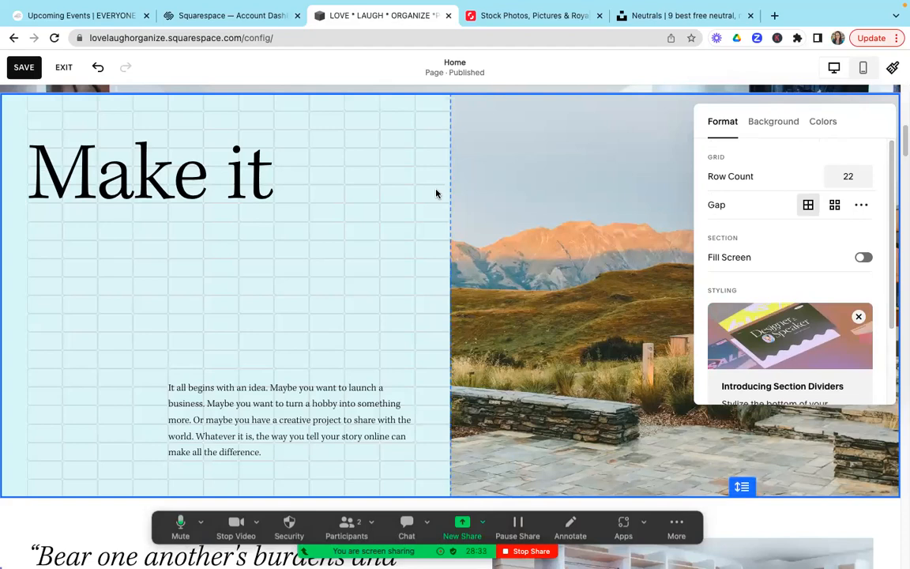
Step: Discard the unsaved "Make it" section and reopen the Home page for editing at the Galatians quote section
left_click(67, 68)
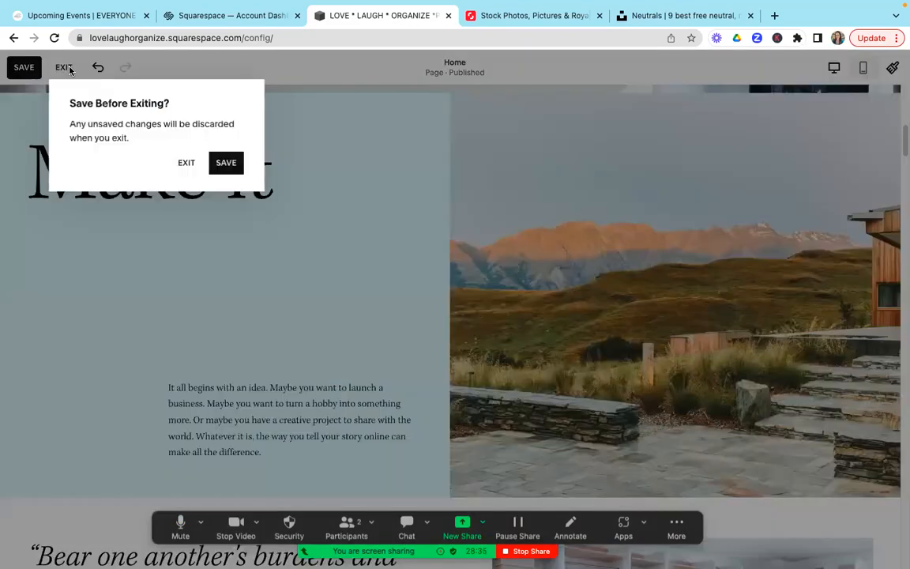
left_click(187, 162)
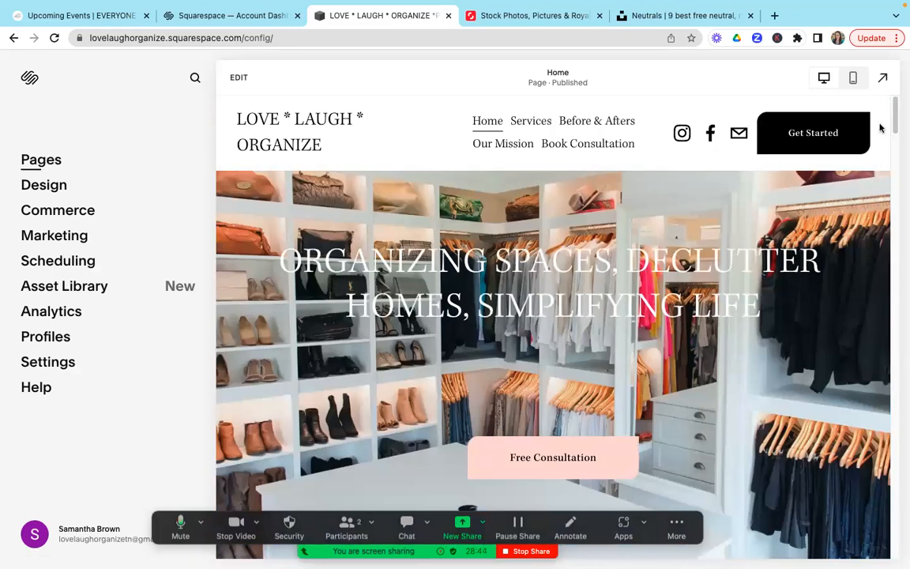
left_click_drag(897, 122, 897, 162)
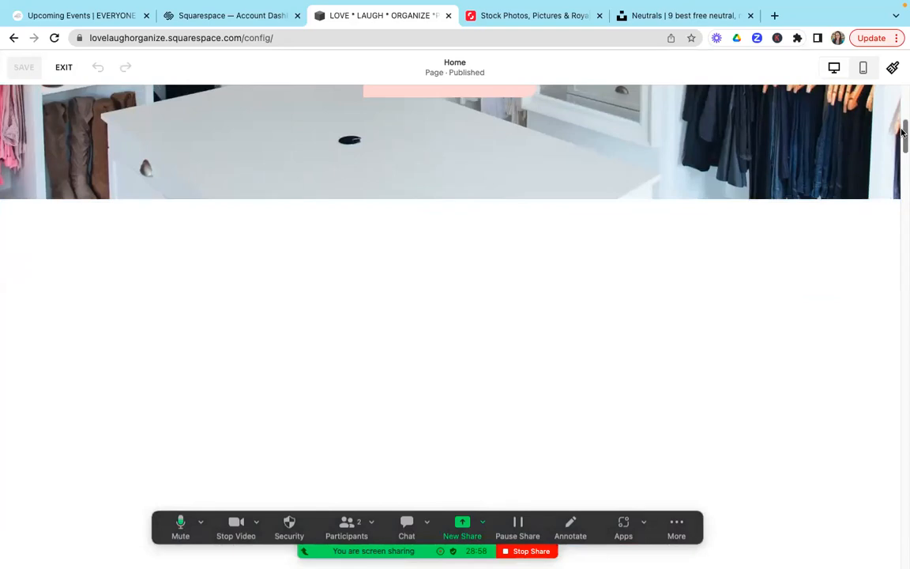
left_click_drag(902, 133, 902, 138)
Step: Duplicate the Galatians quote section below the Free Consultation banner
mouse_move(481, 240)
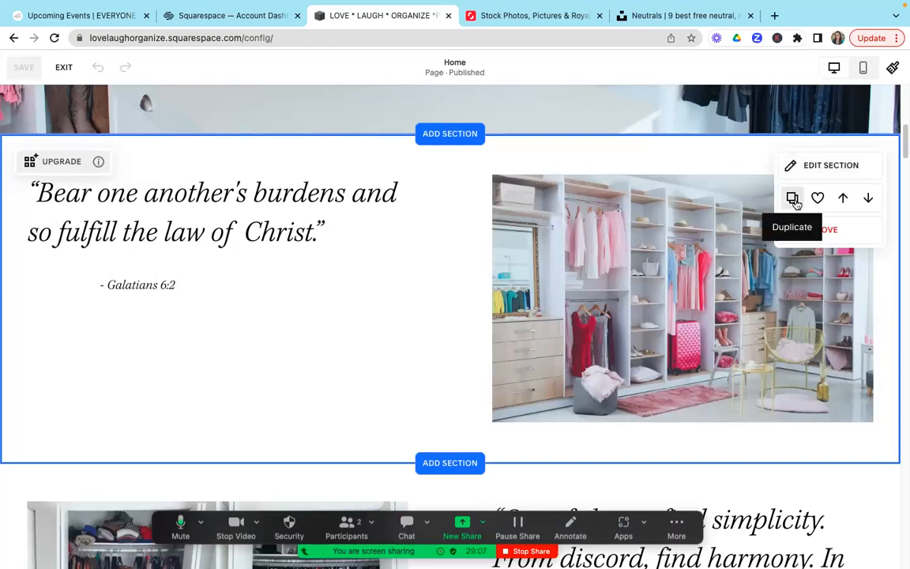
scroll(903, 158, "down", 4)
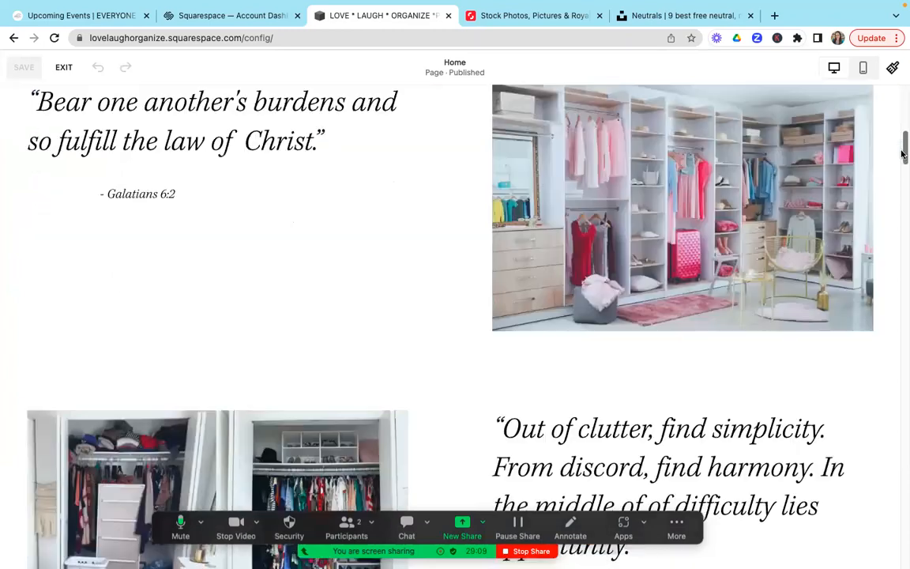
left_click_drag(904, 170, 903, 122)
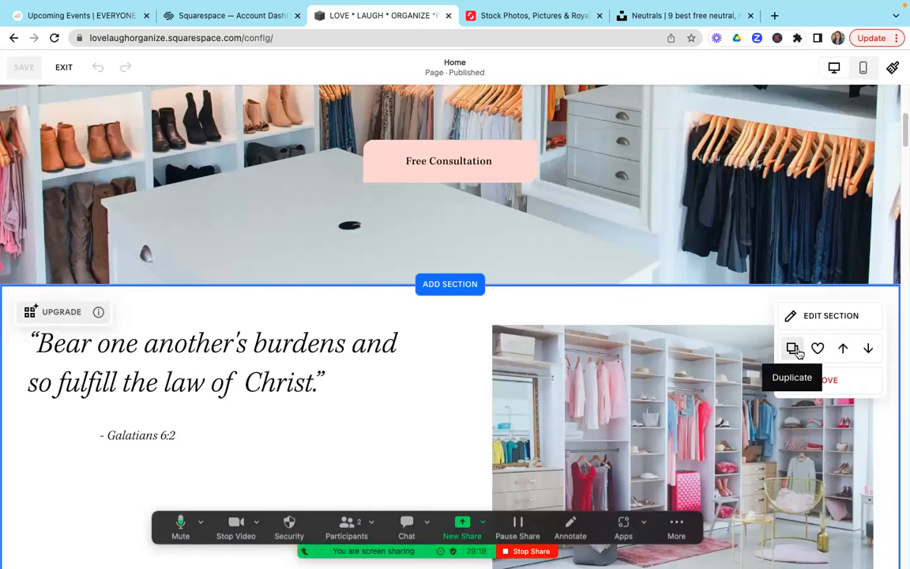
left_click(794, 349)
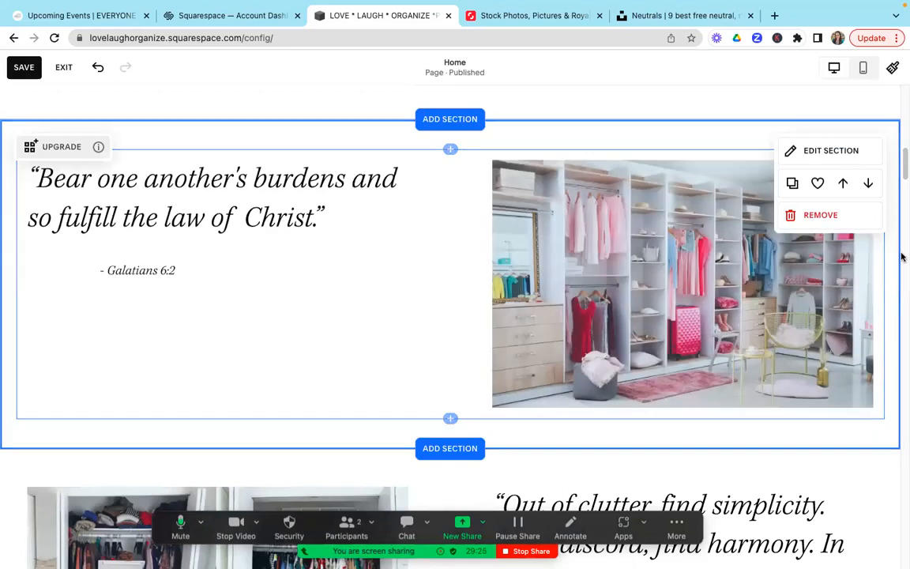
mouse_move(903, 161)
left_mouse_down()
mouse_move(903, 134)
mouse_move(903, 153)
left_mouse_up()
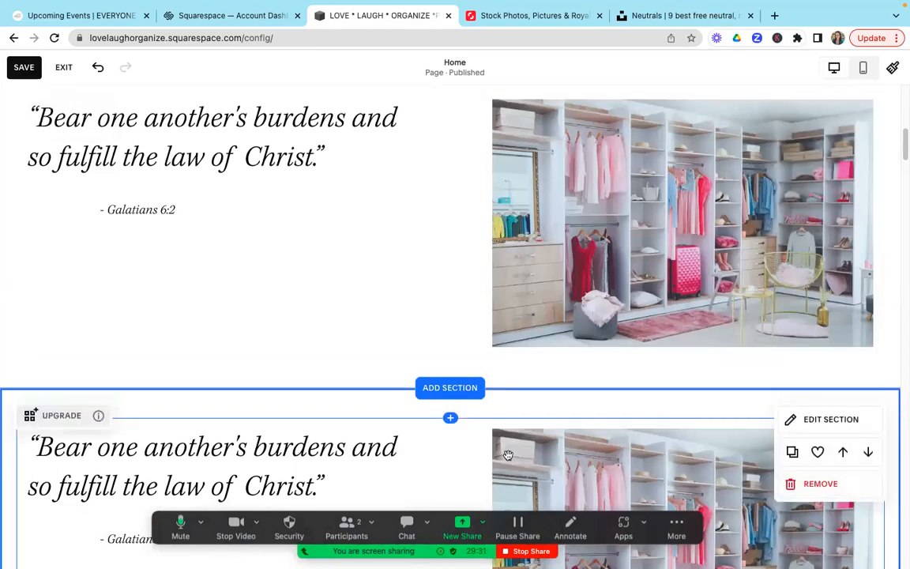
Step: Try to reposition the closet image in the duplicated Galatians quote section, and upgrade the section so blocks can be added and moved
left_click_drag(903, 142, 902, 178)
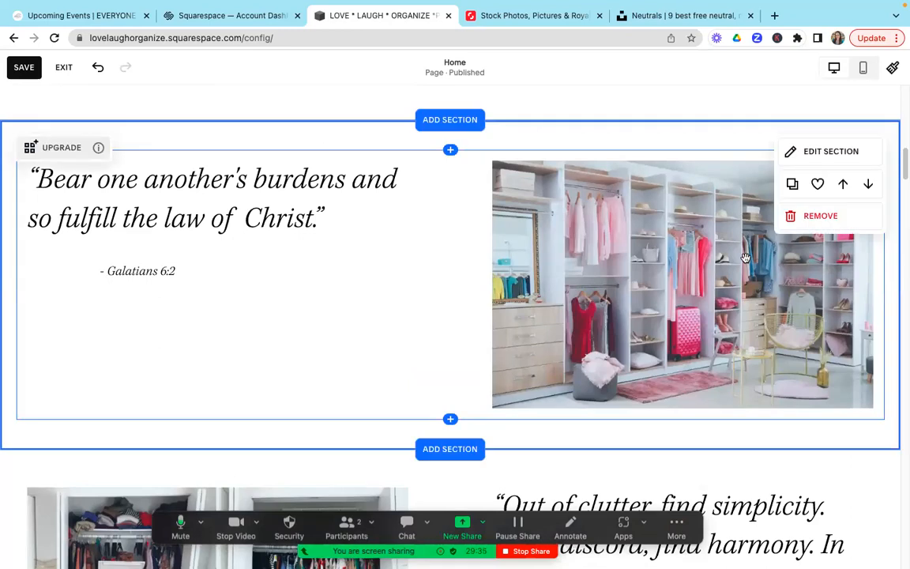
left_click(838, 150)
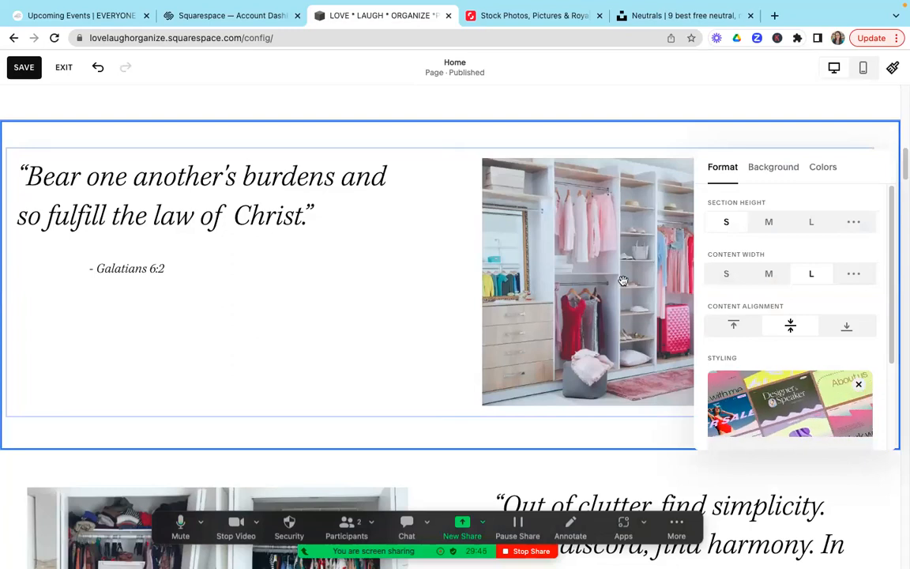
left_click_drag(676, 293, 695, 293)
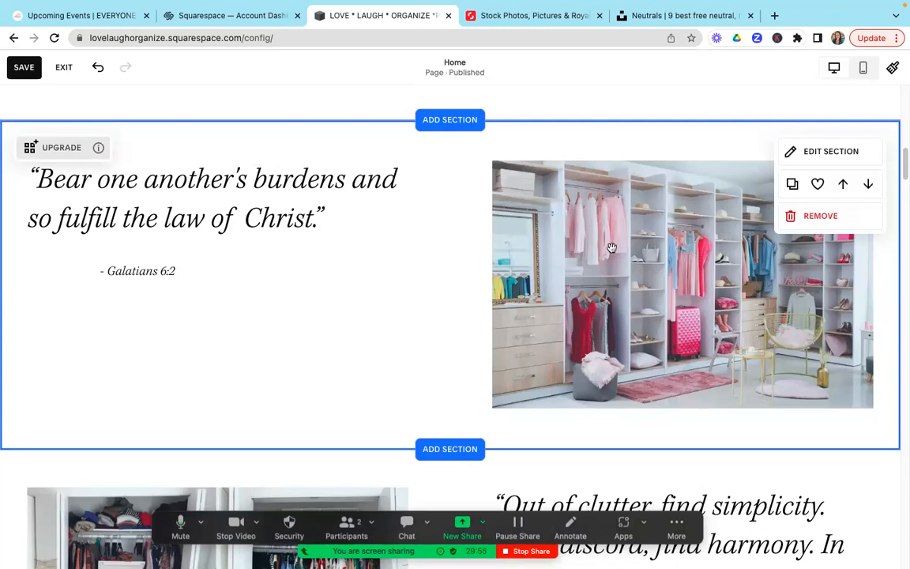
left_click_drag(612, 249, 624, 285)
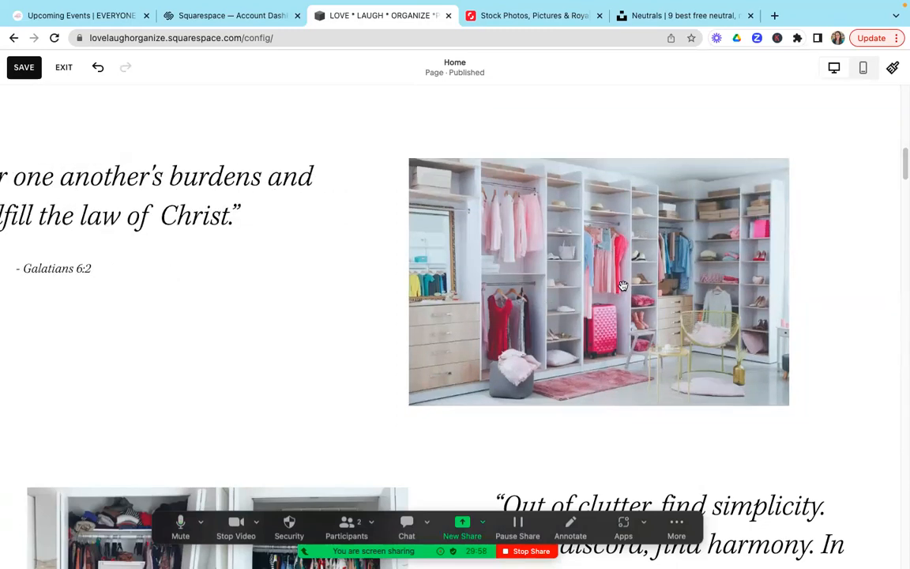
scroll(624, 286, "left", 1)
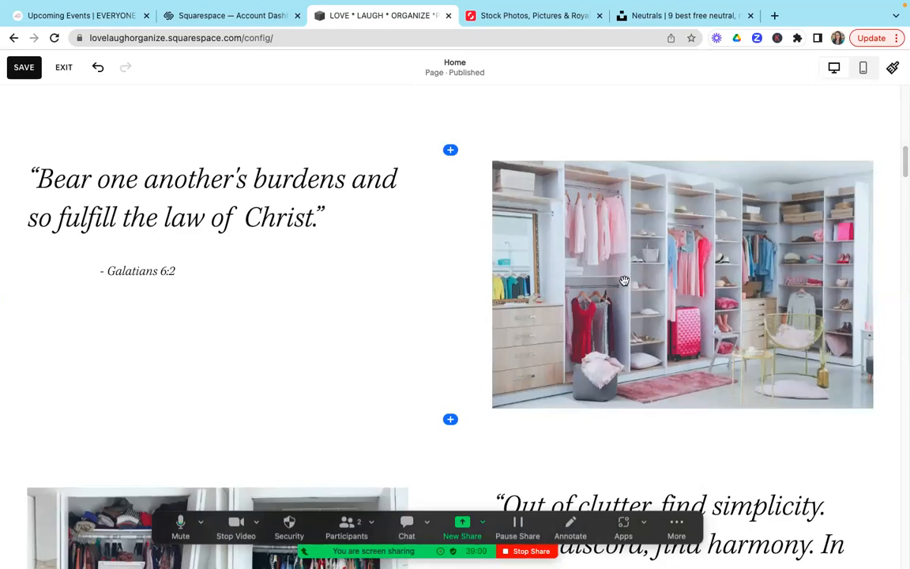
scroll(625, 281, "down", 5)
scroll(625, 282, "up", 5)
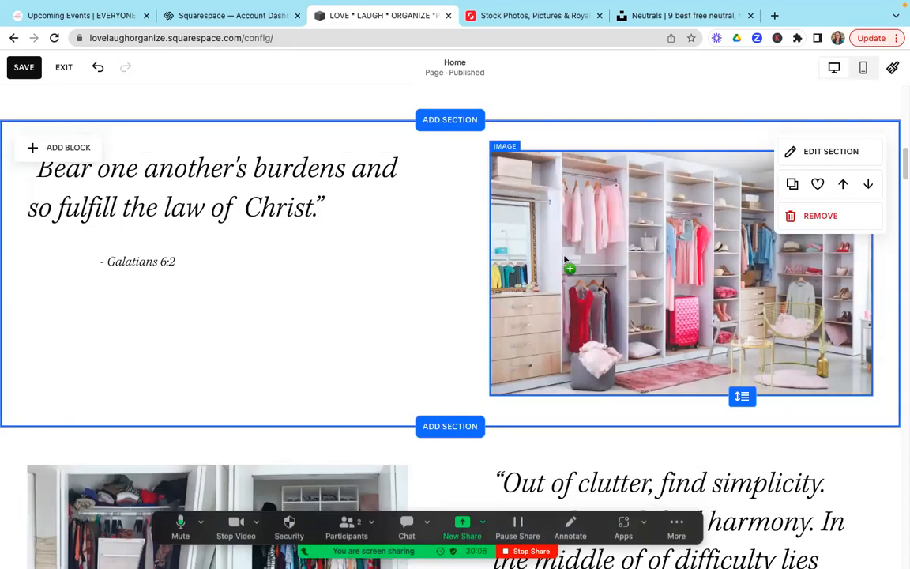
Step: Mirror the duplicated section's layout by moving the closet image to the left and the quote with its Galatians 6:2 reference to the right
left_click_drag(506, 261, 241, 241)
left_click_drag(234, 172, 698, 176)
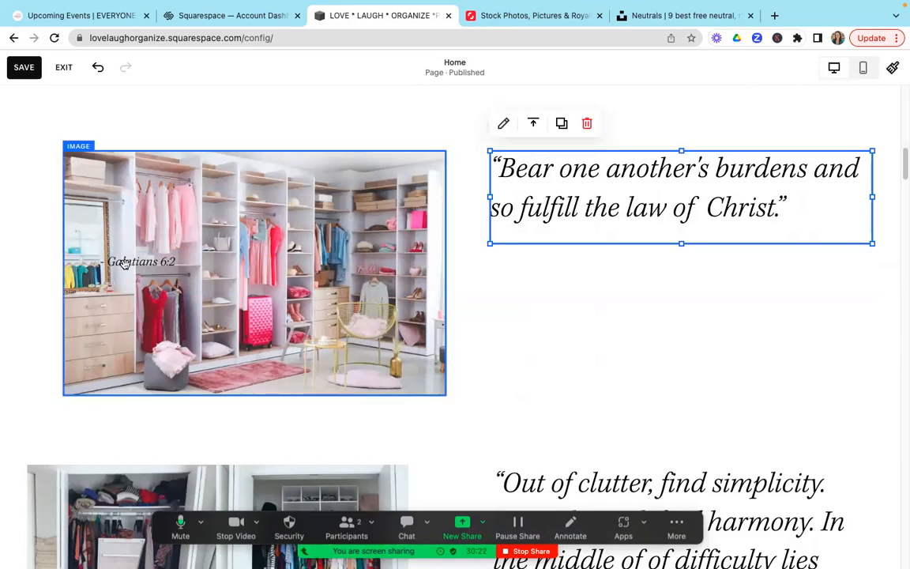
left_click_drag(311, 279, 575, 281)
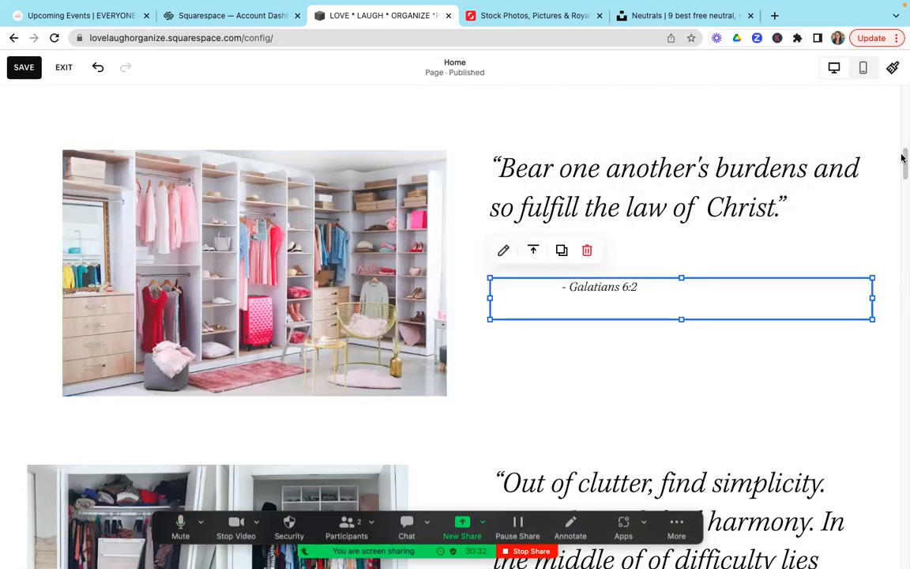
mouse_move(903, 158)
left_mouse_down()
mouse_move(903, 119)
mouse_move(902, 160)
mouse_move(903, 140)
left_mouse_up()
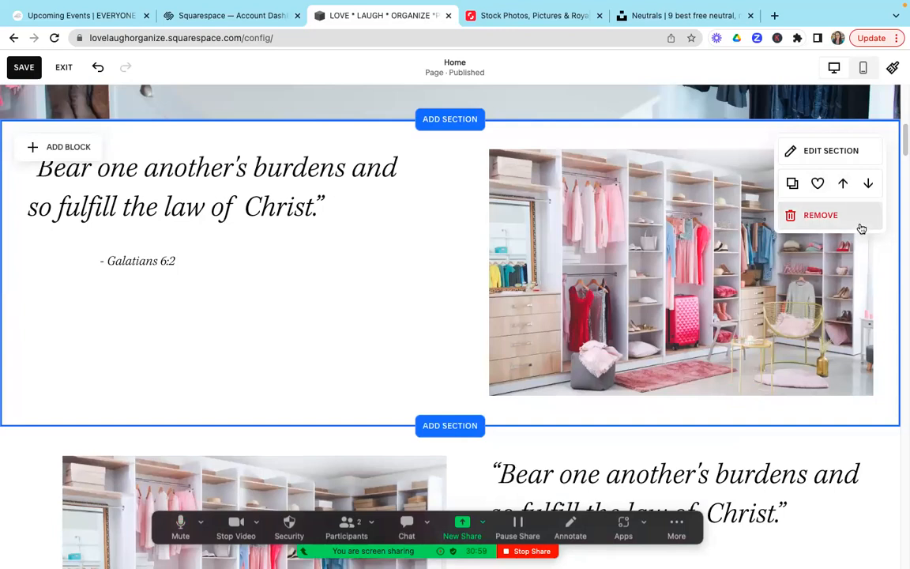
Step: Remove the mirrored duplicate of the Galatians quote section from the Home page
scroll(755, 332, "down", 3)
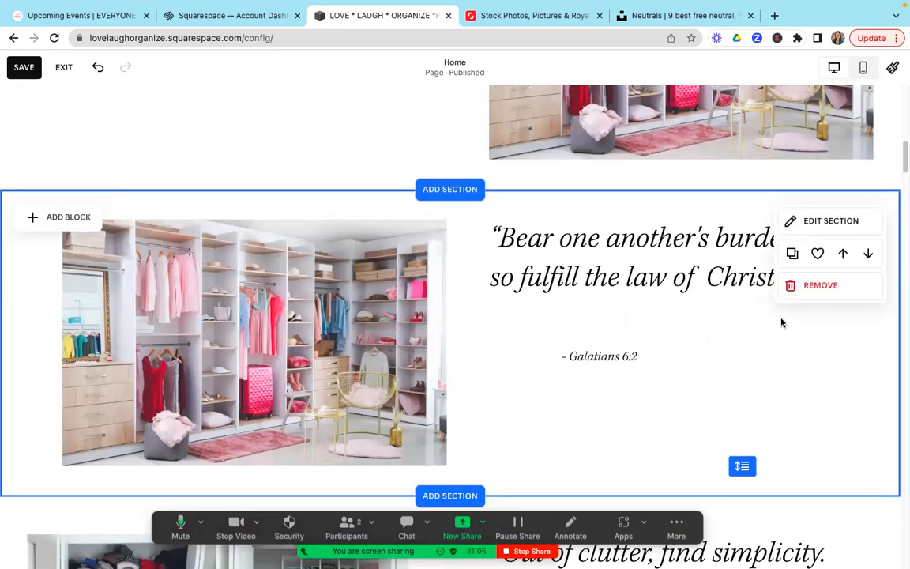
left_click(813, 288)
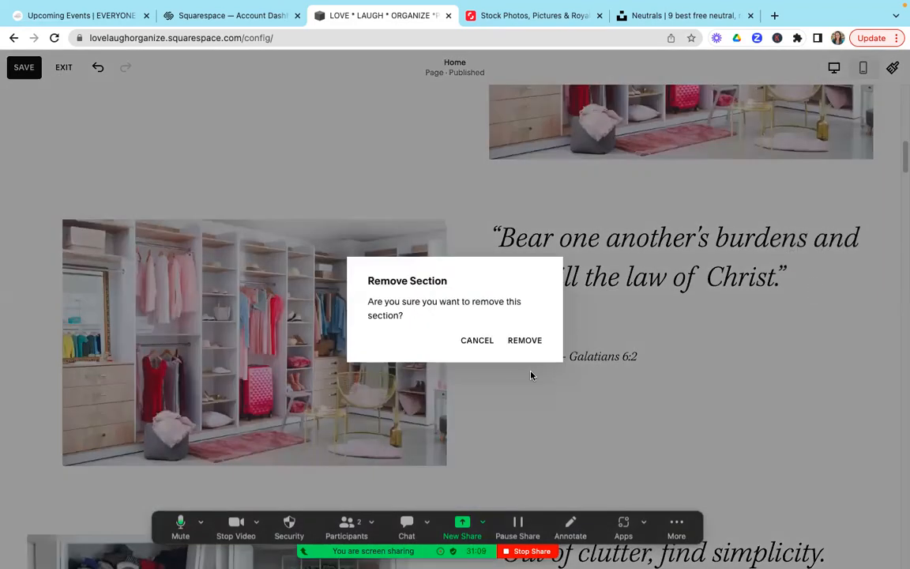
left_click(524, 340)
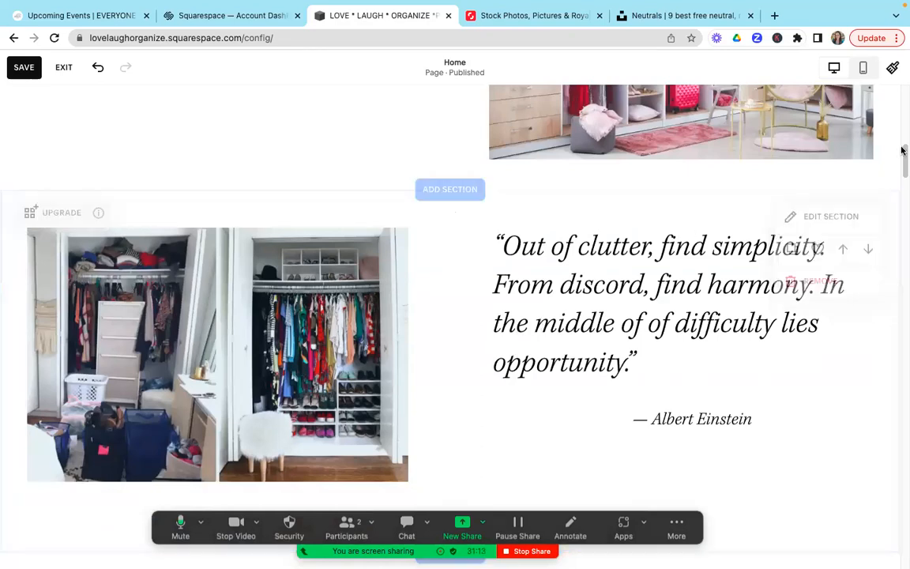
Step: Preview the Home page from its header in mobile view, and return to desktop view
left_click_drag(903, 157, 903, 89)
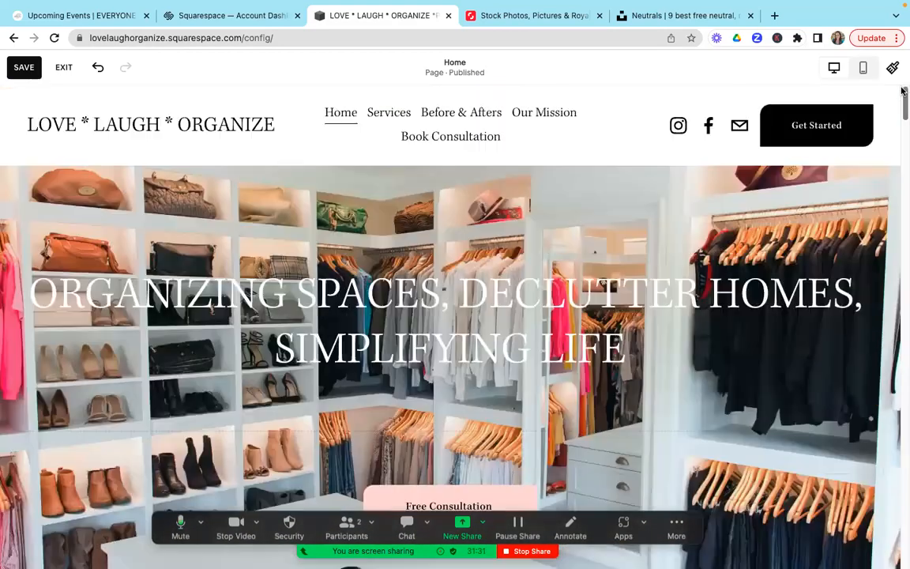
left_click(864, 69)
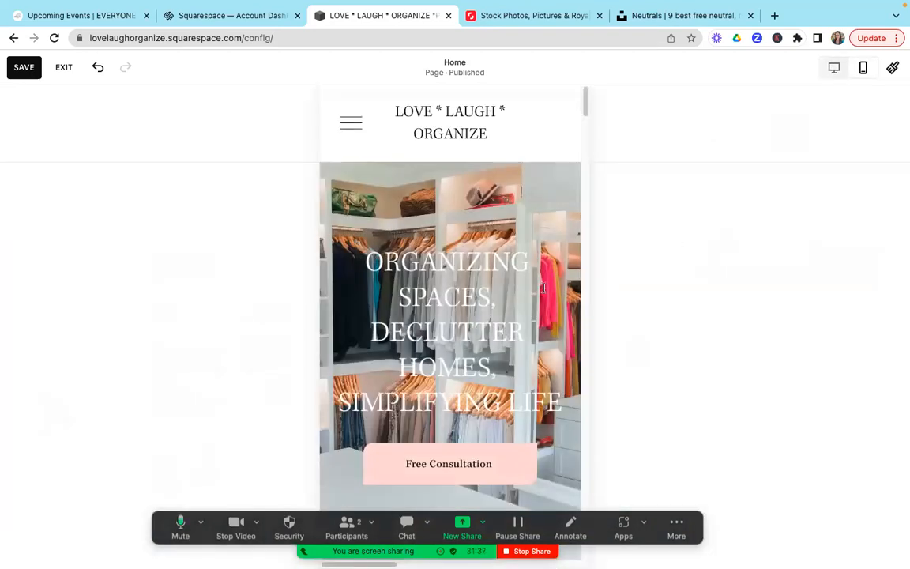
mouse_move(585, 99)
left_mouse_down()
mouse_move(584, 292)
mouse_move(590, 87)
left_mouse_up()
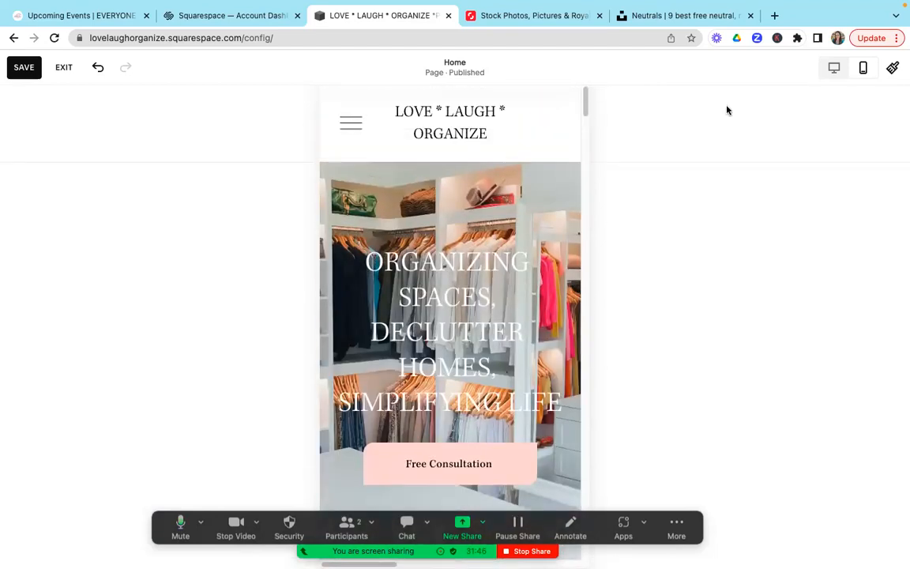
left_click(835, 73)
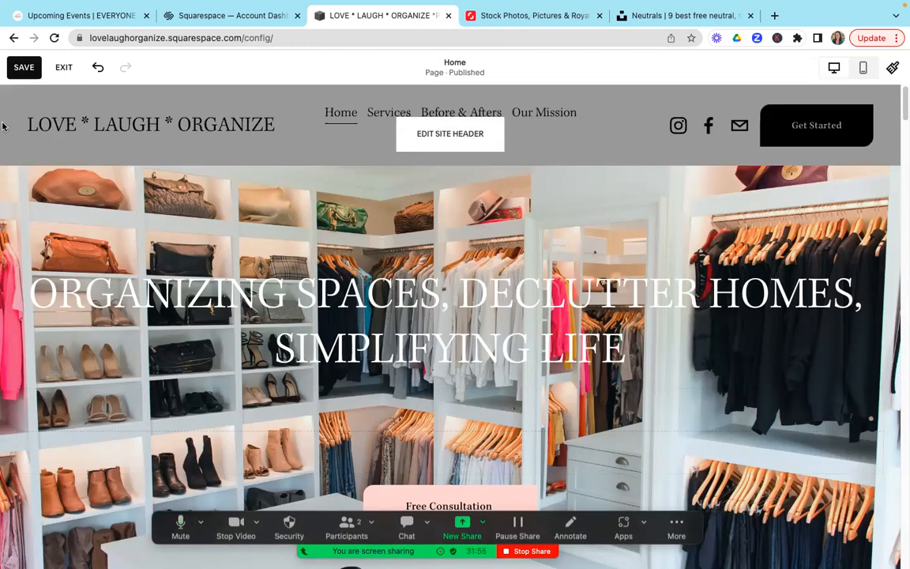
Step: Exit the Home page editor without saving the changes
left_click(67, 69)
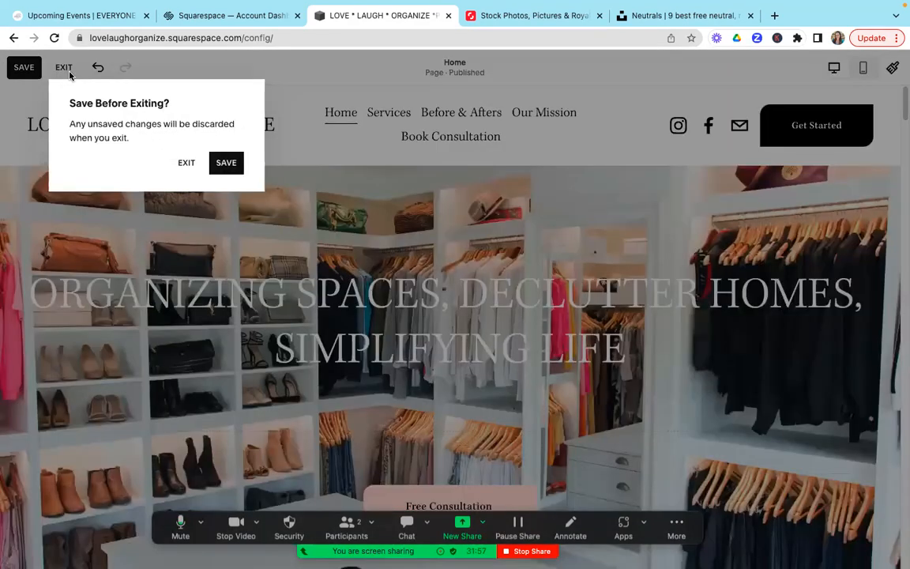
left_click(188, 164)
mouse_move(185, 7)
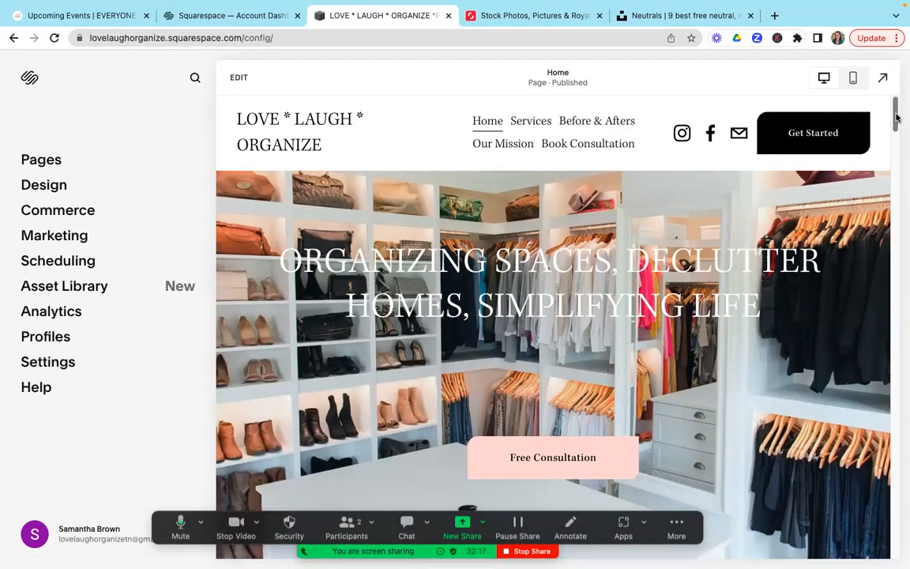
scroll(897, 117, "down", 3)
scroll(896, 117, "up", 3)
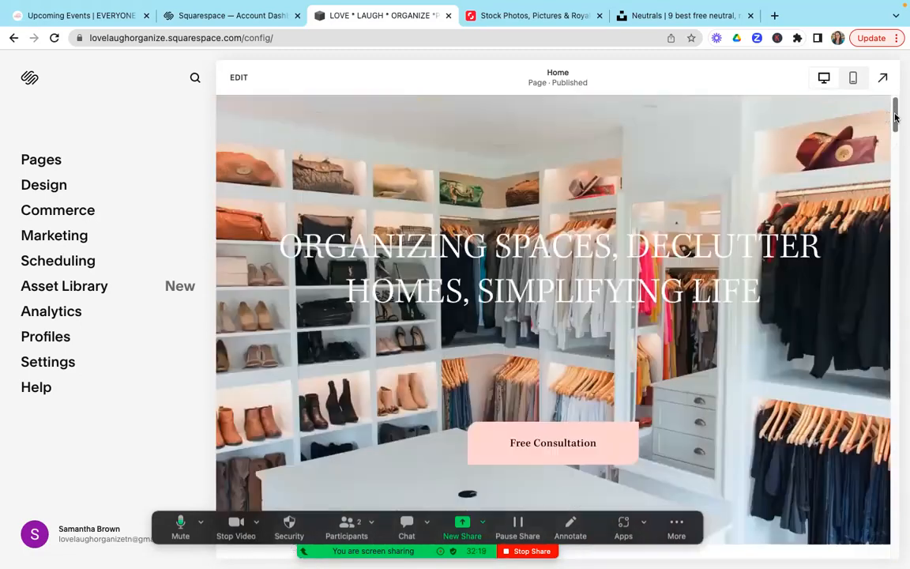
scroll(897, 117, "up", 1)
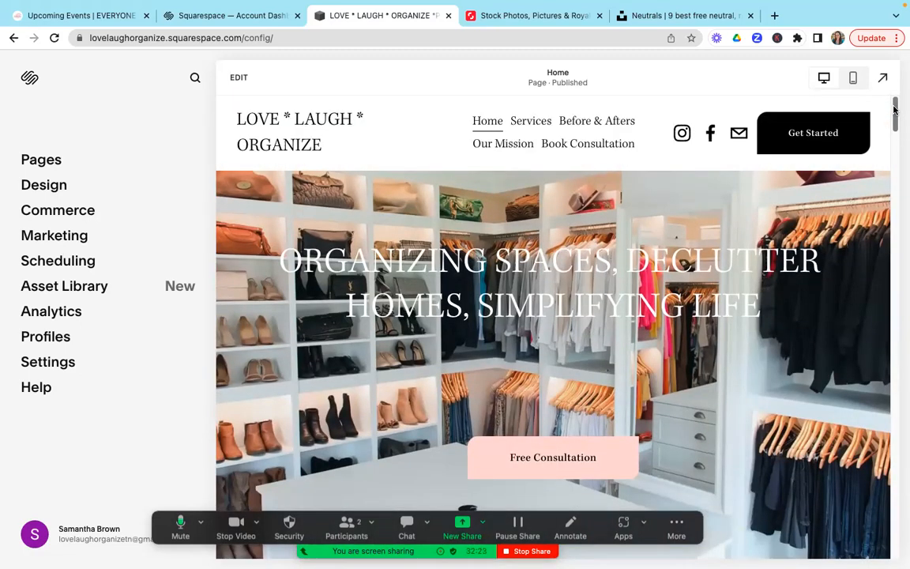
Step: Look over the Home page's banner and quote images, and switch to Shutterstock to view its stock photo browsing categories and image search
left_click_drag(896, 109, 896, 150)
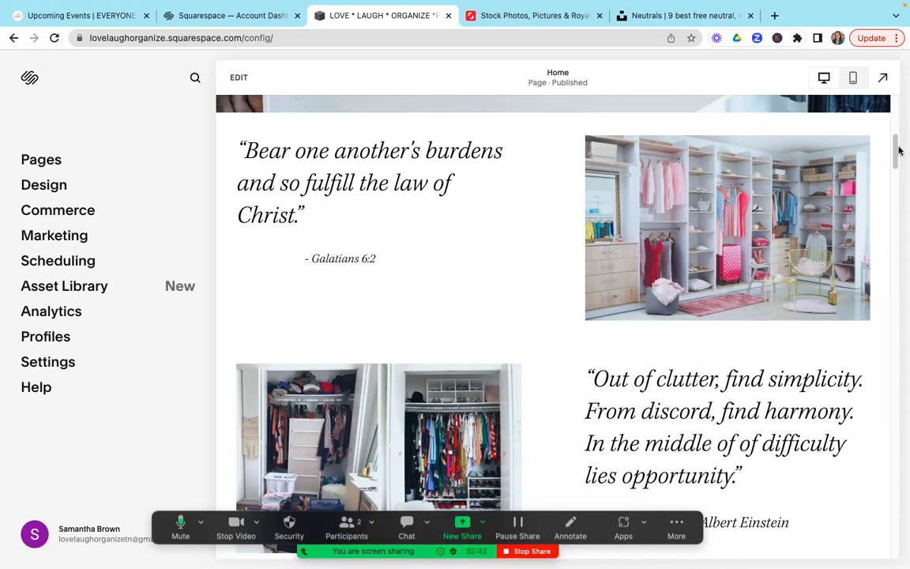
left_click_drag(899, 149, 901, 116)
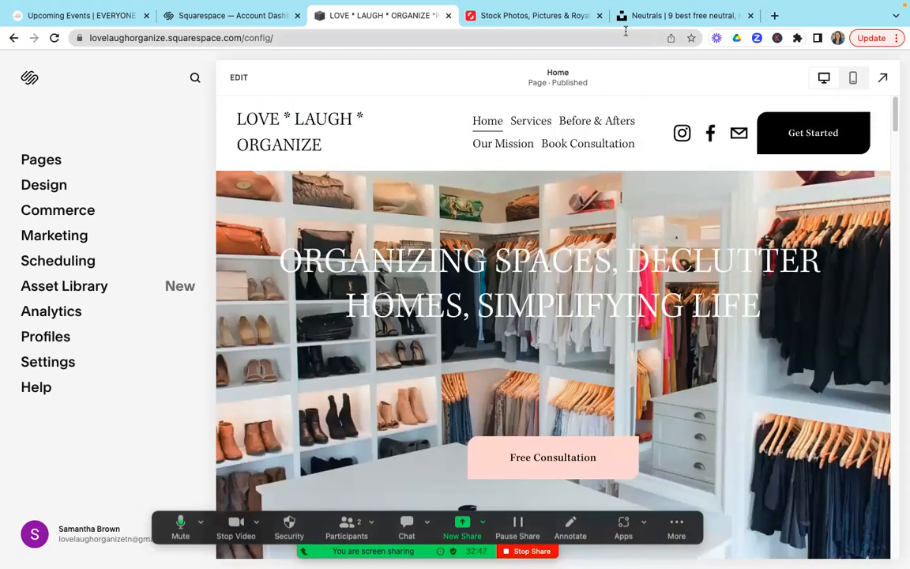
left_click(549, 17)
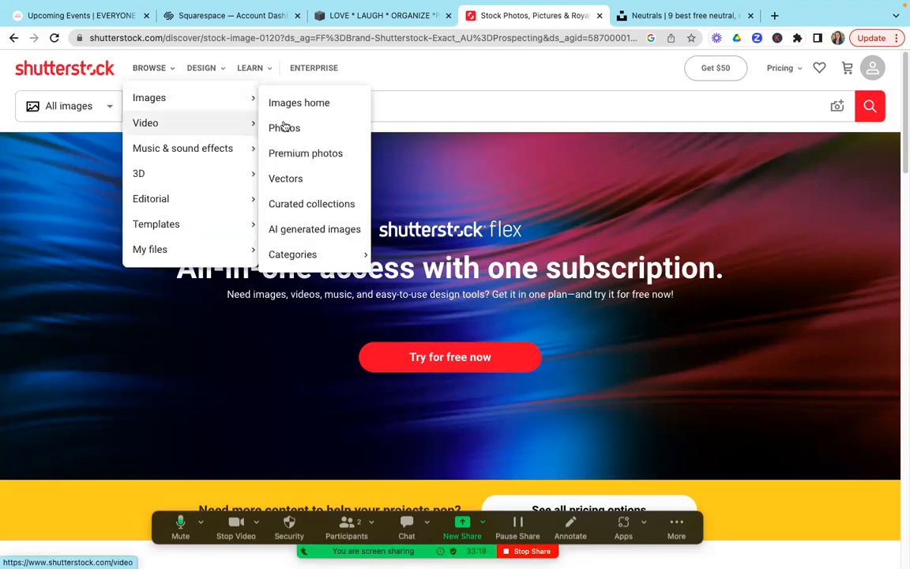
left_click(439, 103)
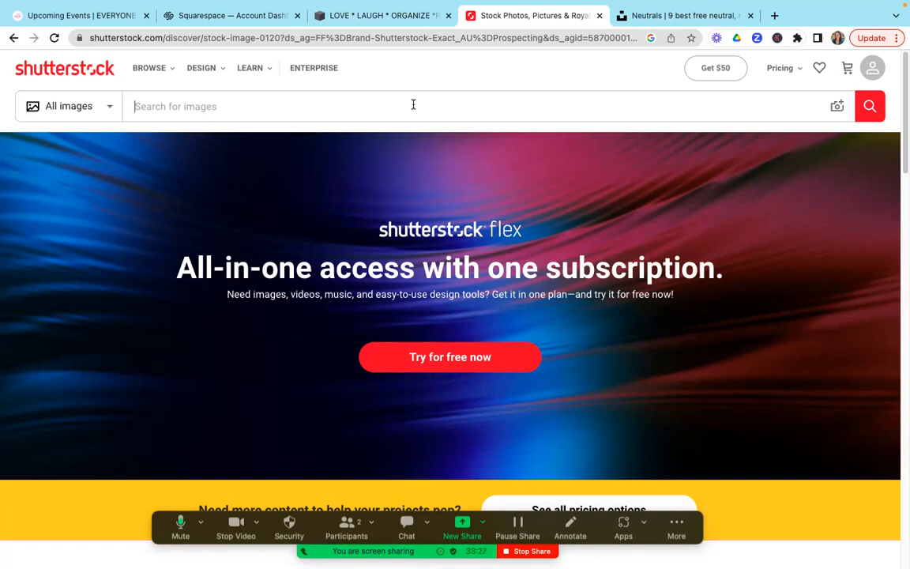
Step: Switch to Unsplash's Neutrals collection and view the recent and trending suggestions of its photo search
left_click(668, 16)
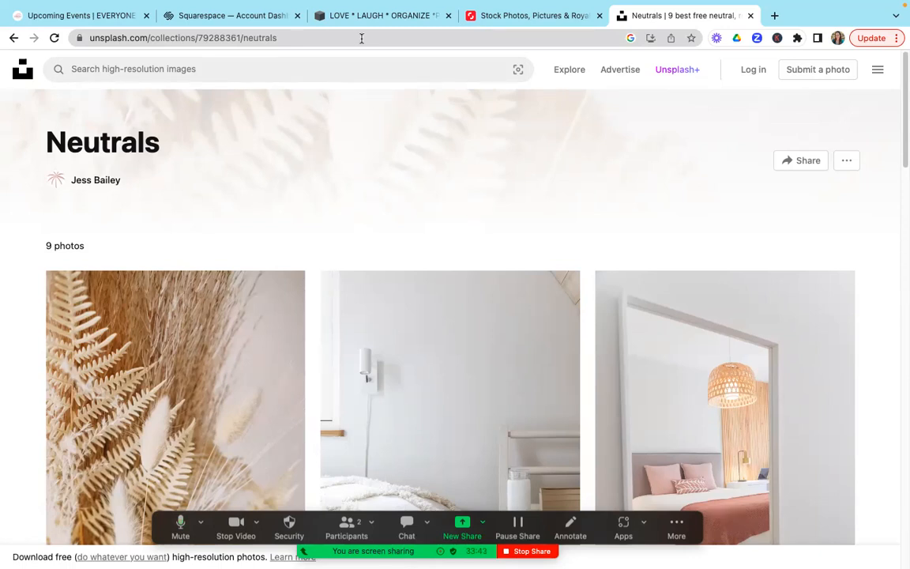
left_click(203, 70)
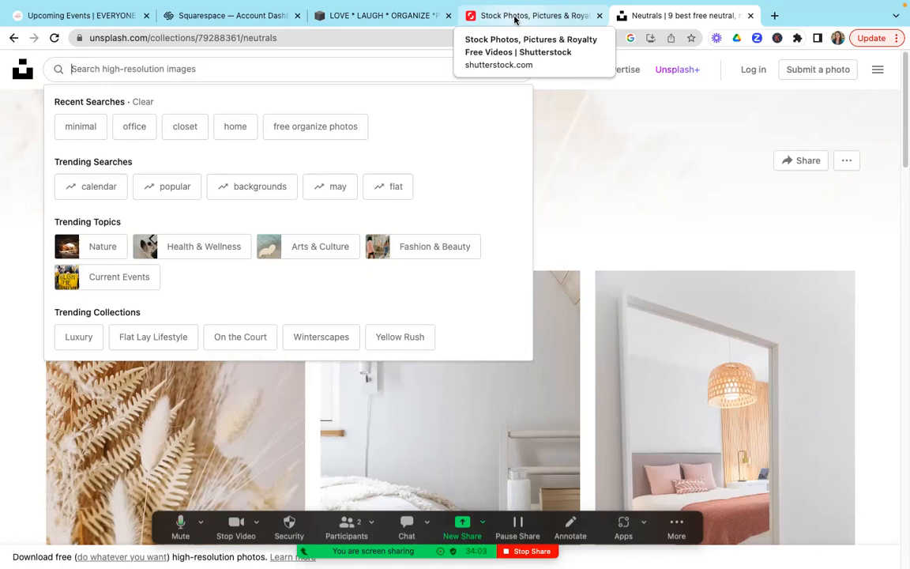
mouse_move(818, 20)
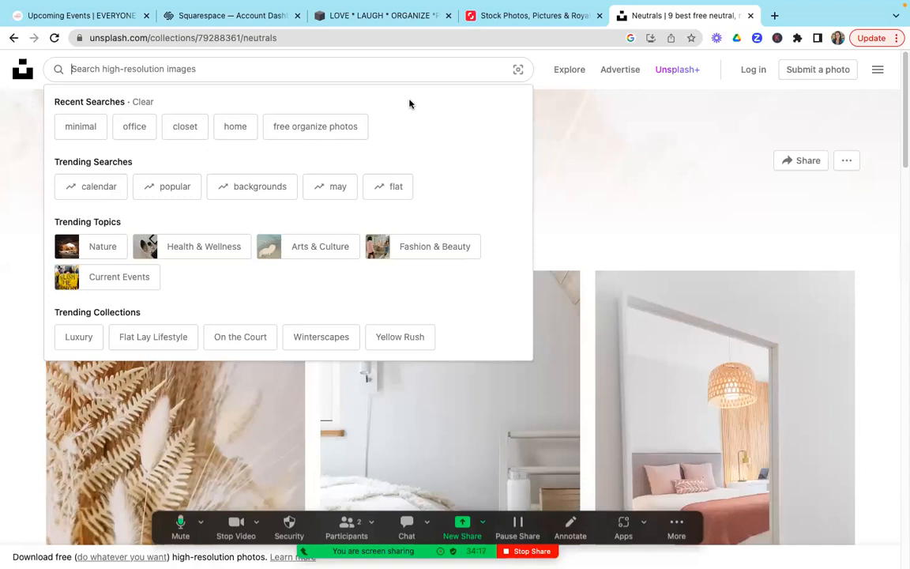
left_click(691, 165)
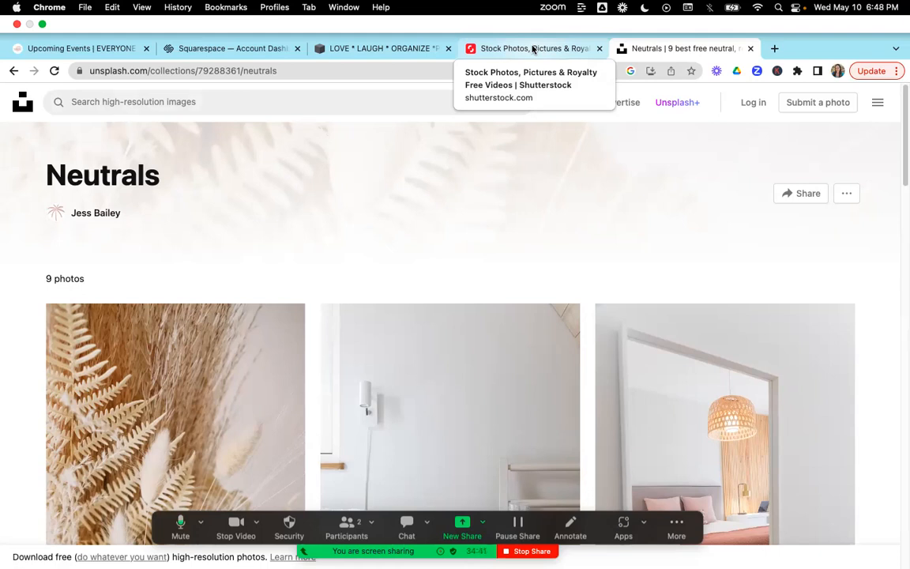
Step: Return to the Squarespace site and examine the Home page's My Story text, the owner's photo and the We Love to Help section
left_click(420, 50)
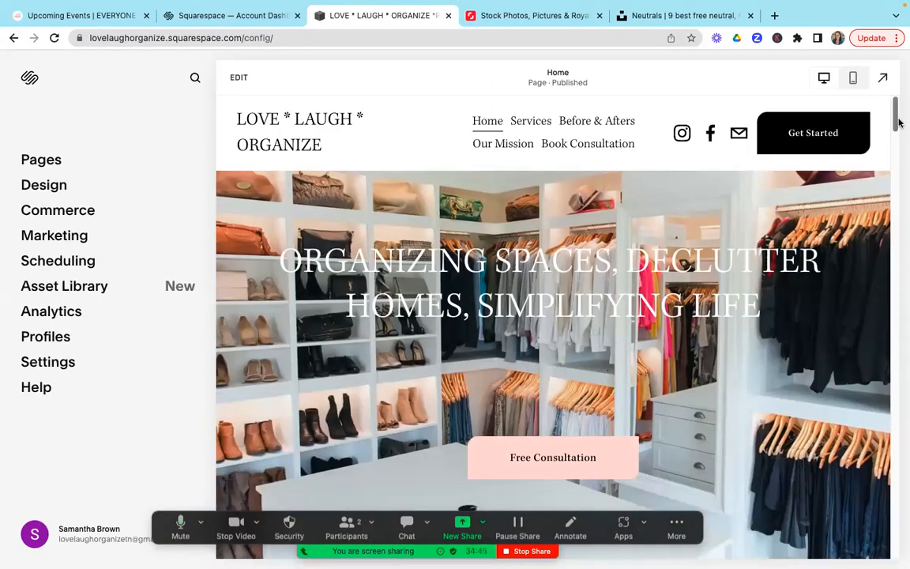
left_click_drag(895, 118, 896, 305)
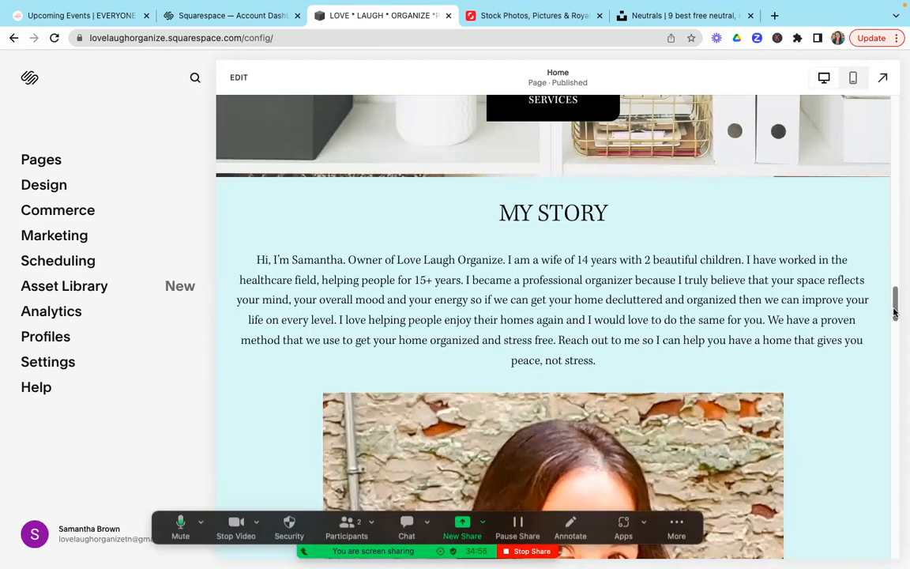
left_click_drag(897, 314, 896, 338)
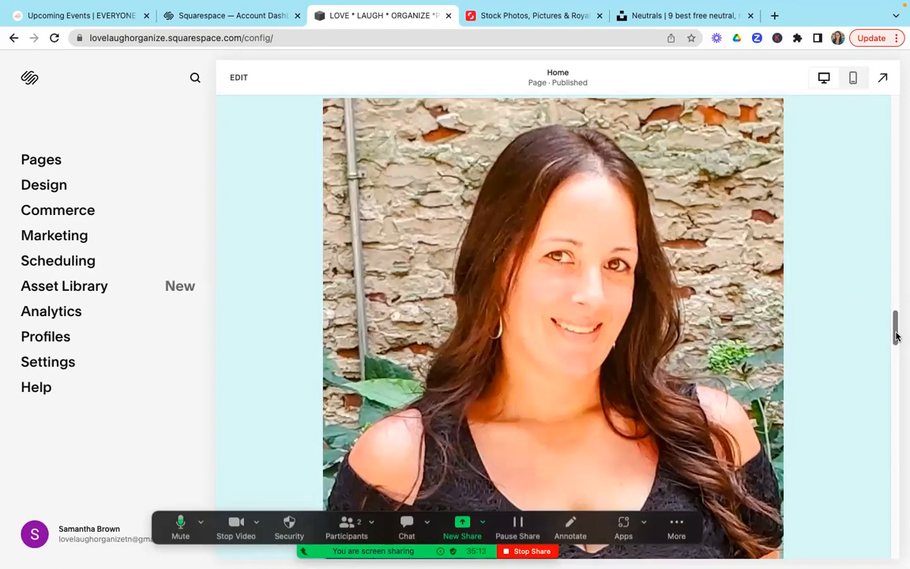
left_click_drag(897, 336, 900, 301)
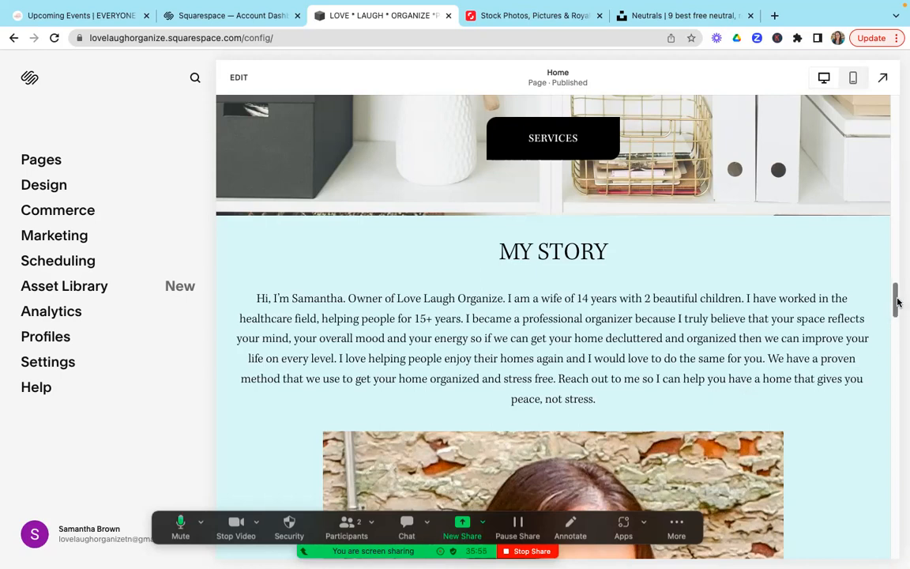
scroll(895, 315, "down", 1)
left_click_drag(895, 315, 897, 395)
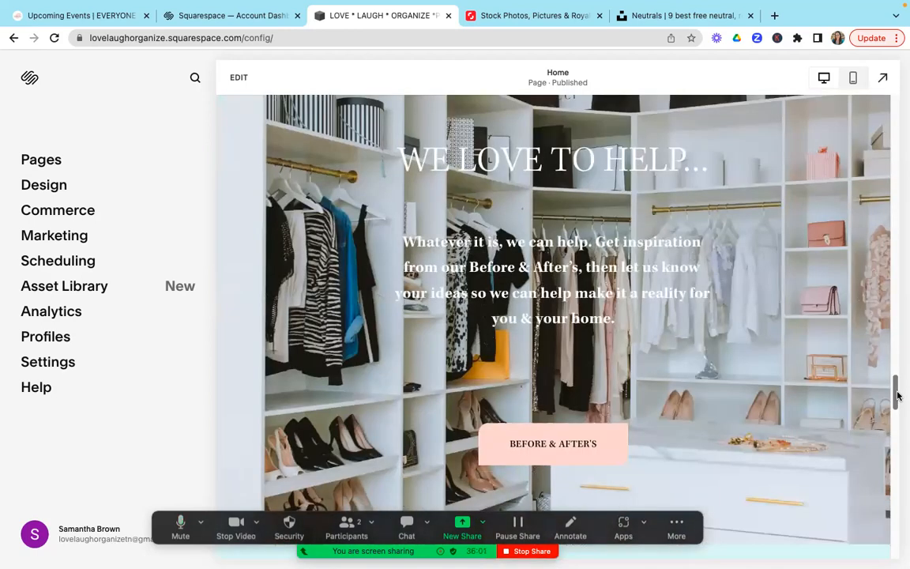